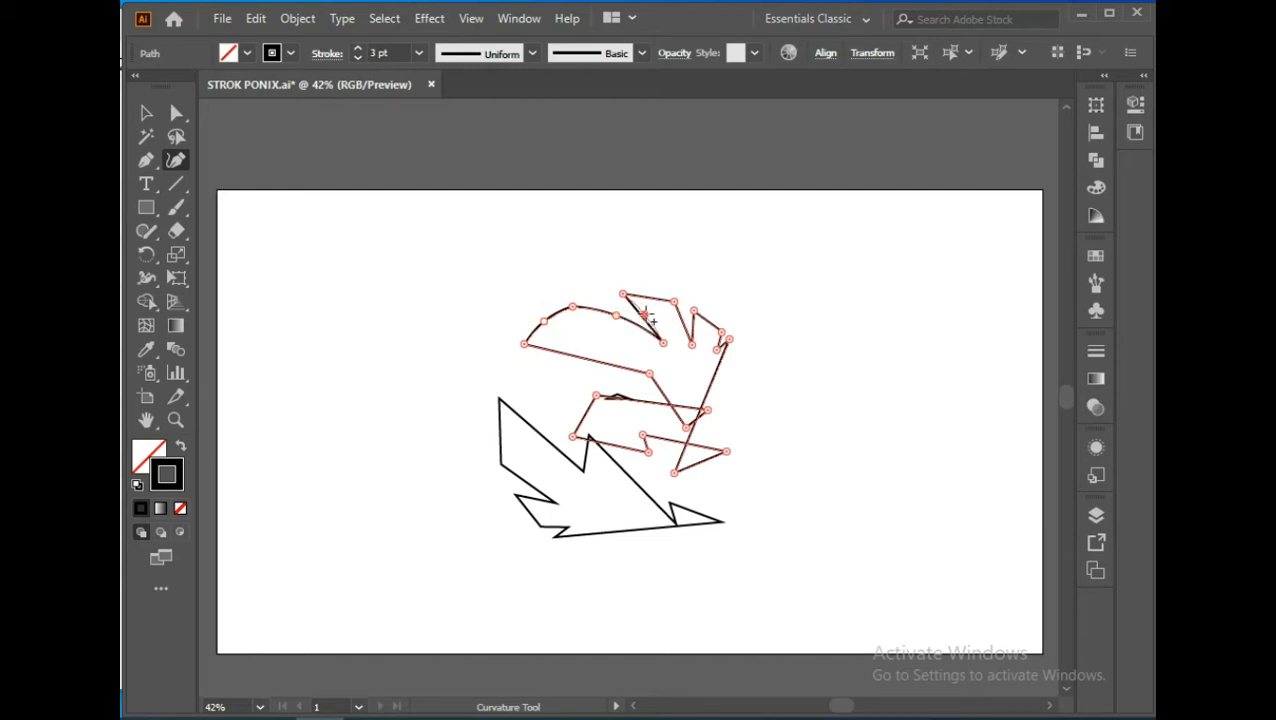
Step: Curve the top edge of the second crest feather and the outer edge of the third feather outward with the Curvature tool
click(648, 297)
drag(648, 297, 647, 292)
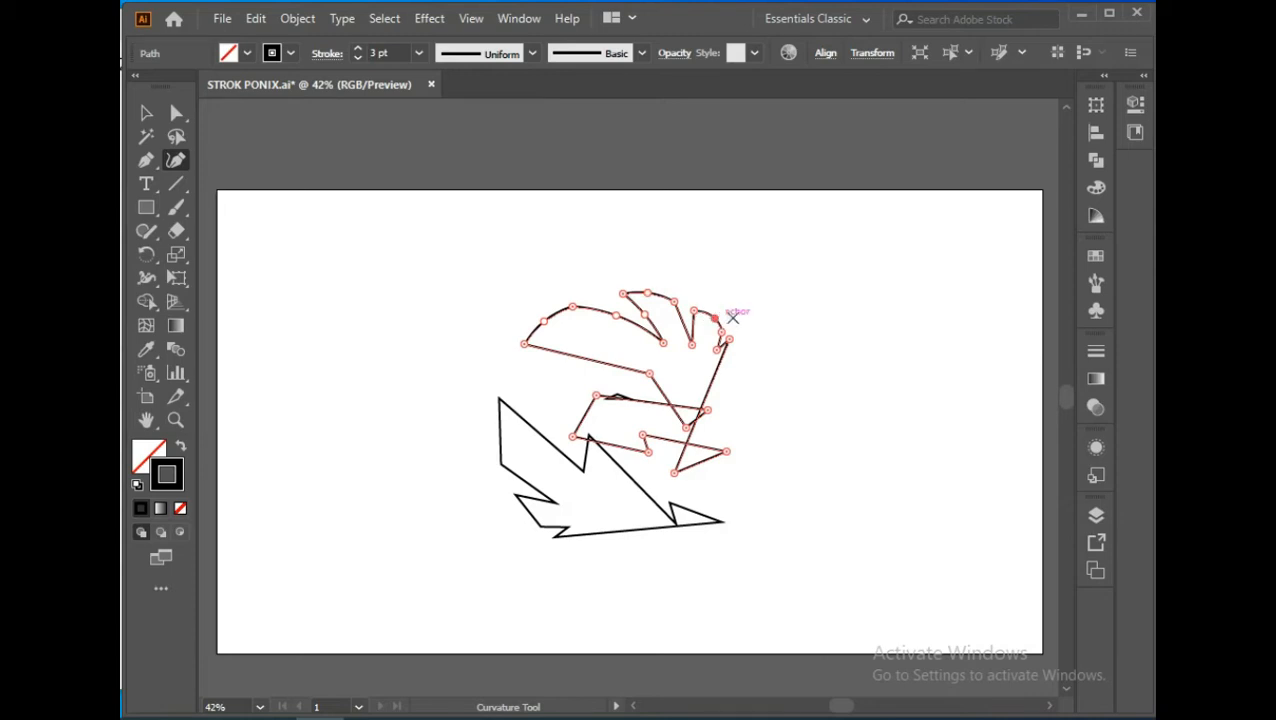
scroll(712, 320, up, 3)
drag(725, 298, 722, 301)
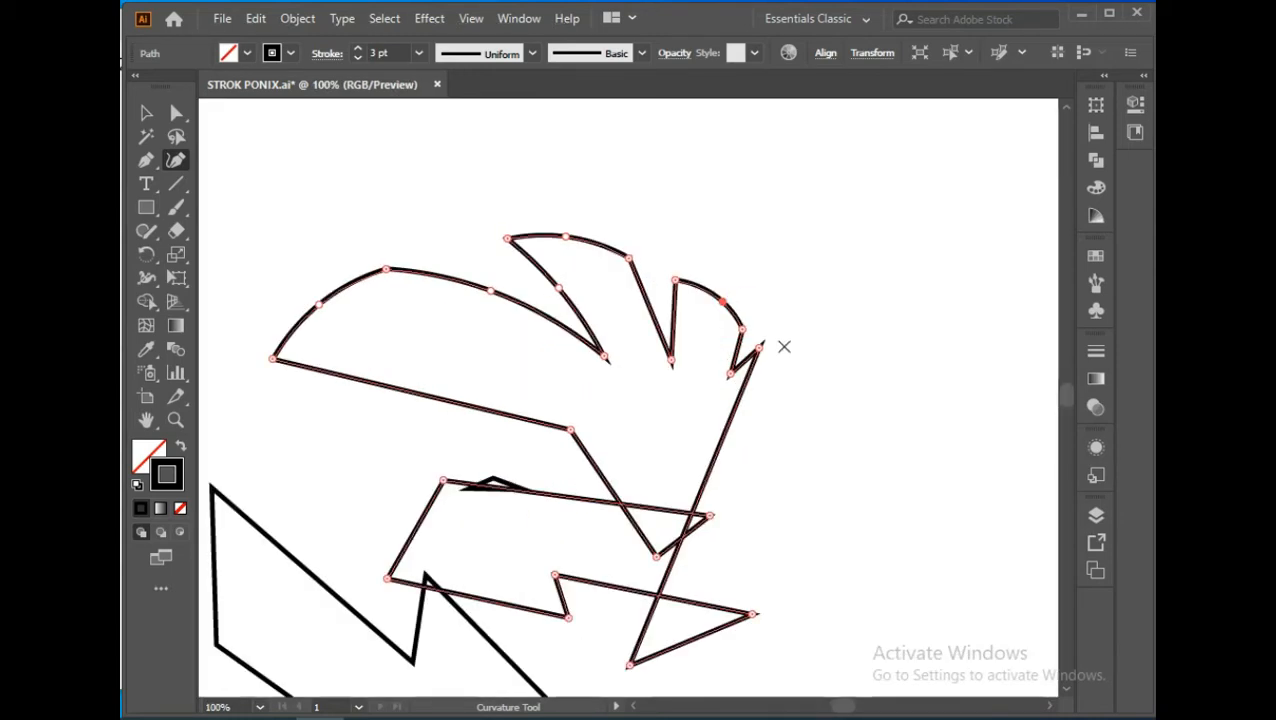
Step: Curve the facing edges of the second and third crest feathers and both sides of the small notch behind them
click(677, 321)
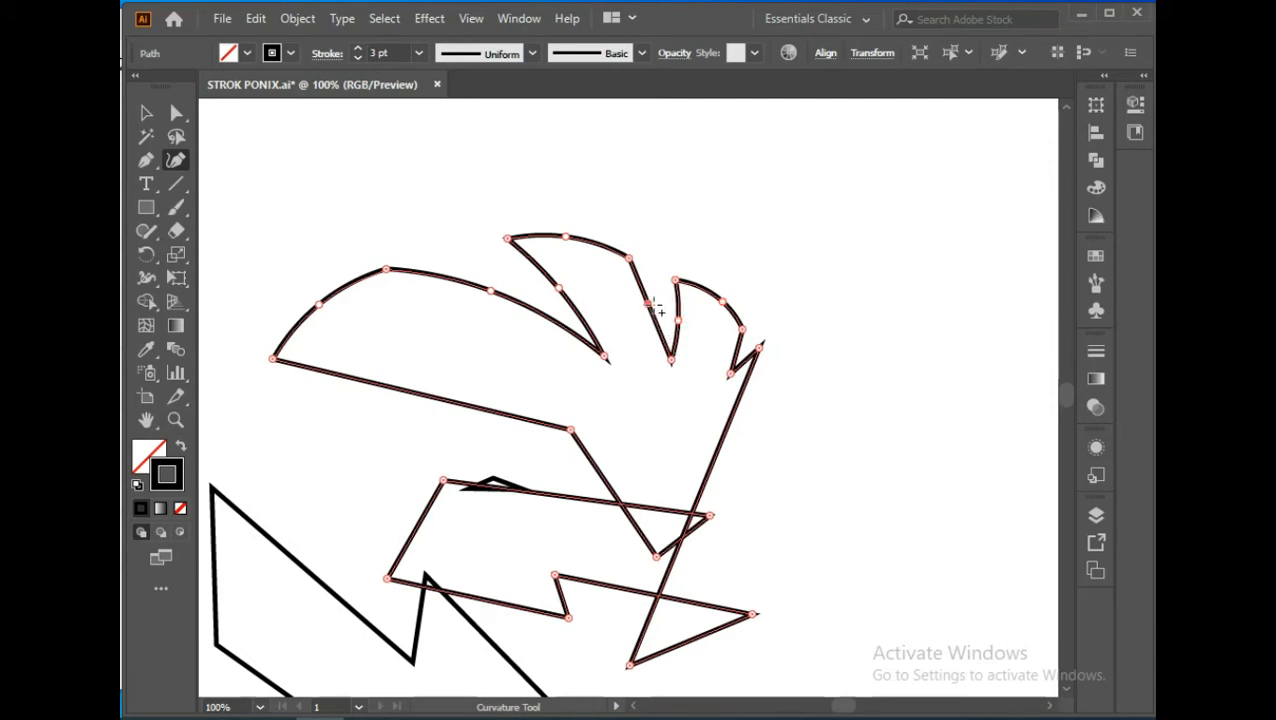
click(654, 305)
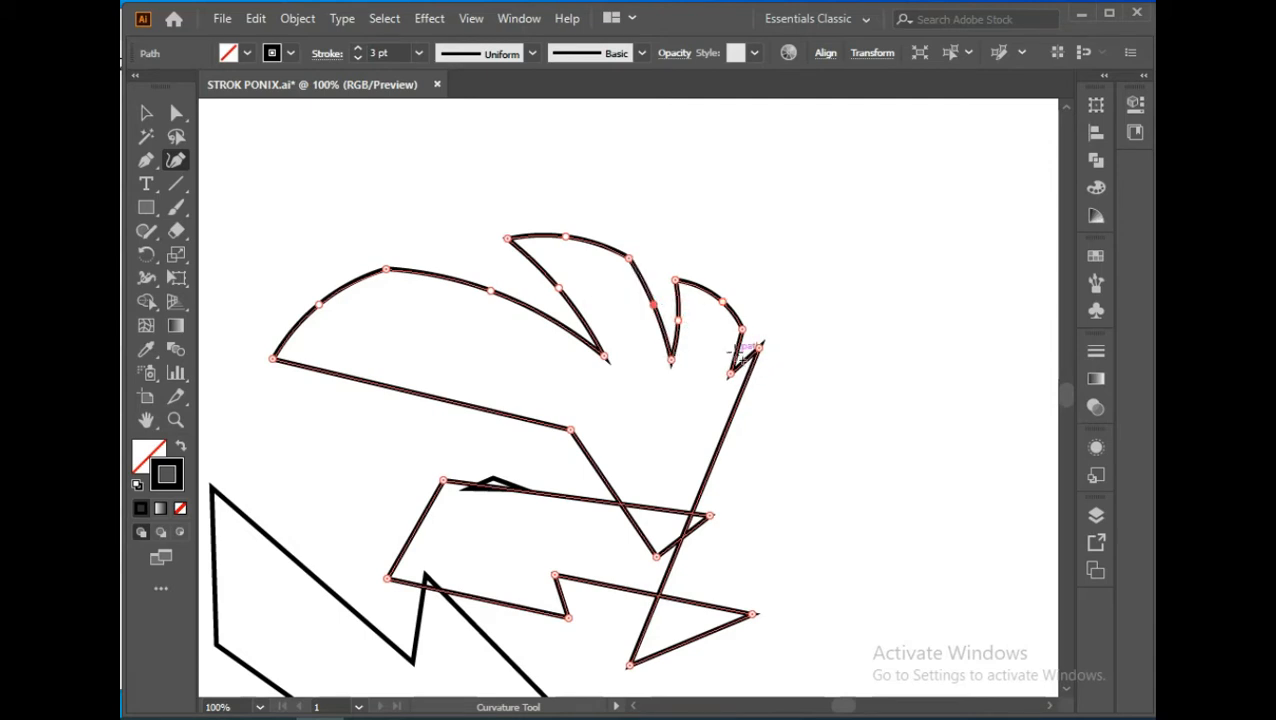
click(739, 353)
scroll(740, 352, up, 2)
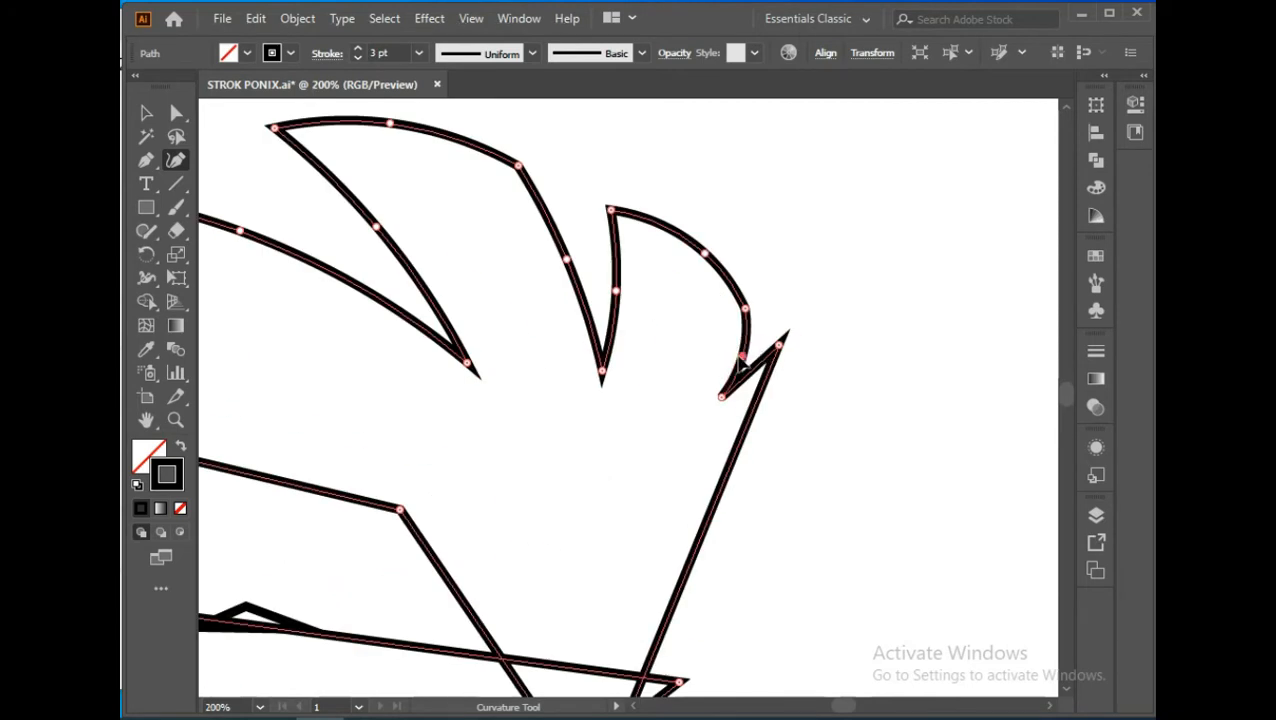
click(761, 367)
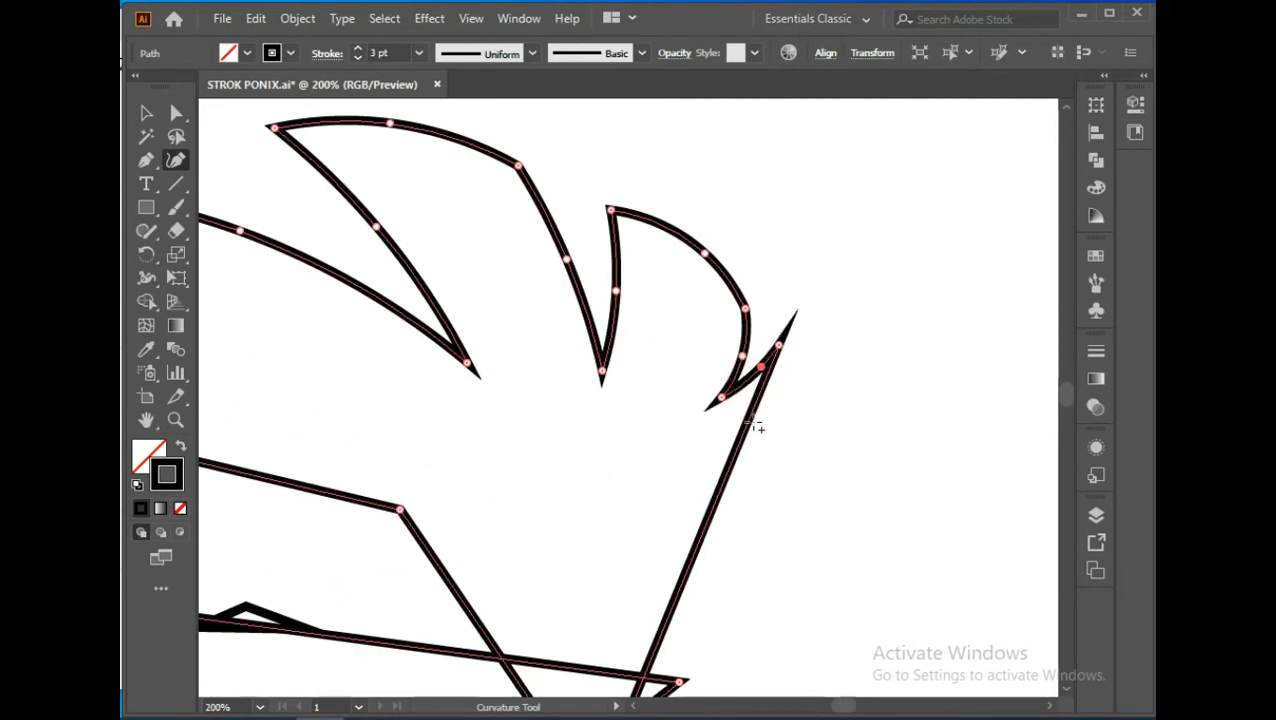
Step: Bow the long back edge of the neck outward and refine the curves of the second and third crest feathers
drag(727, 474, 791, 487)
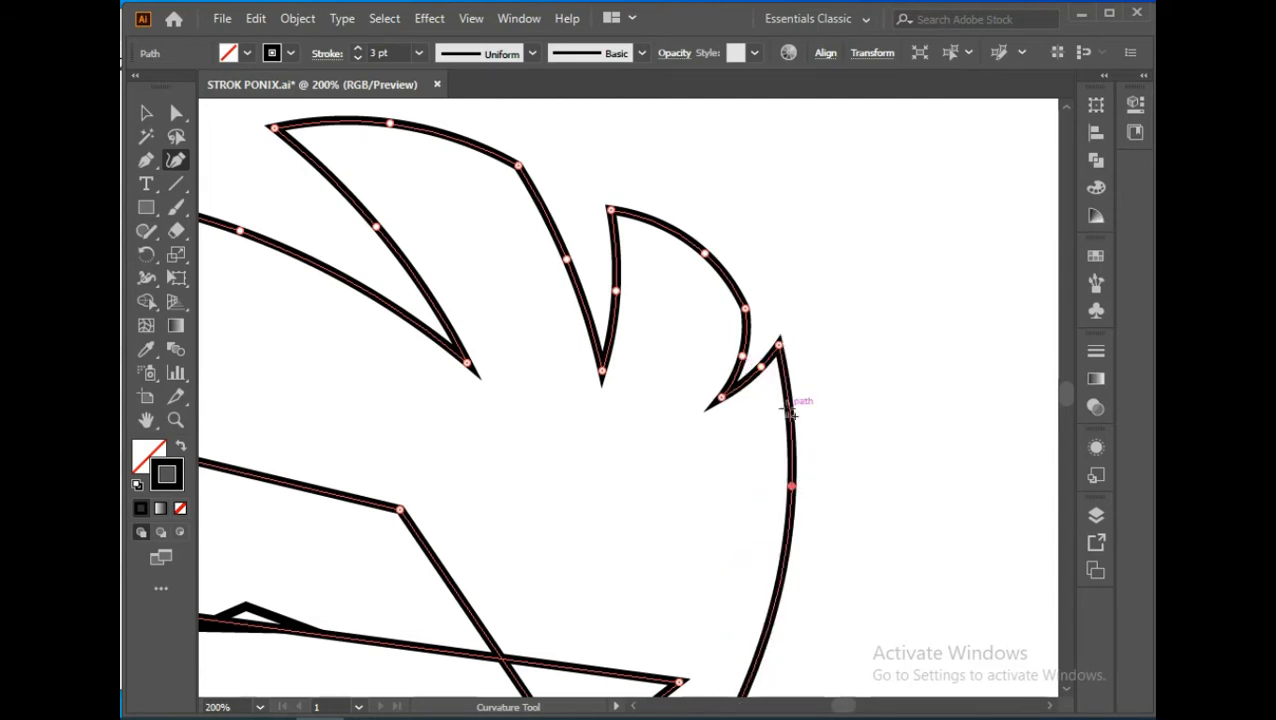
drag(704, 253, 695, 245)
drag(389, 122, 401, 125)
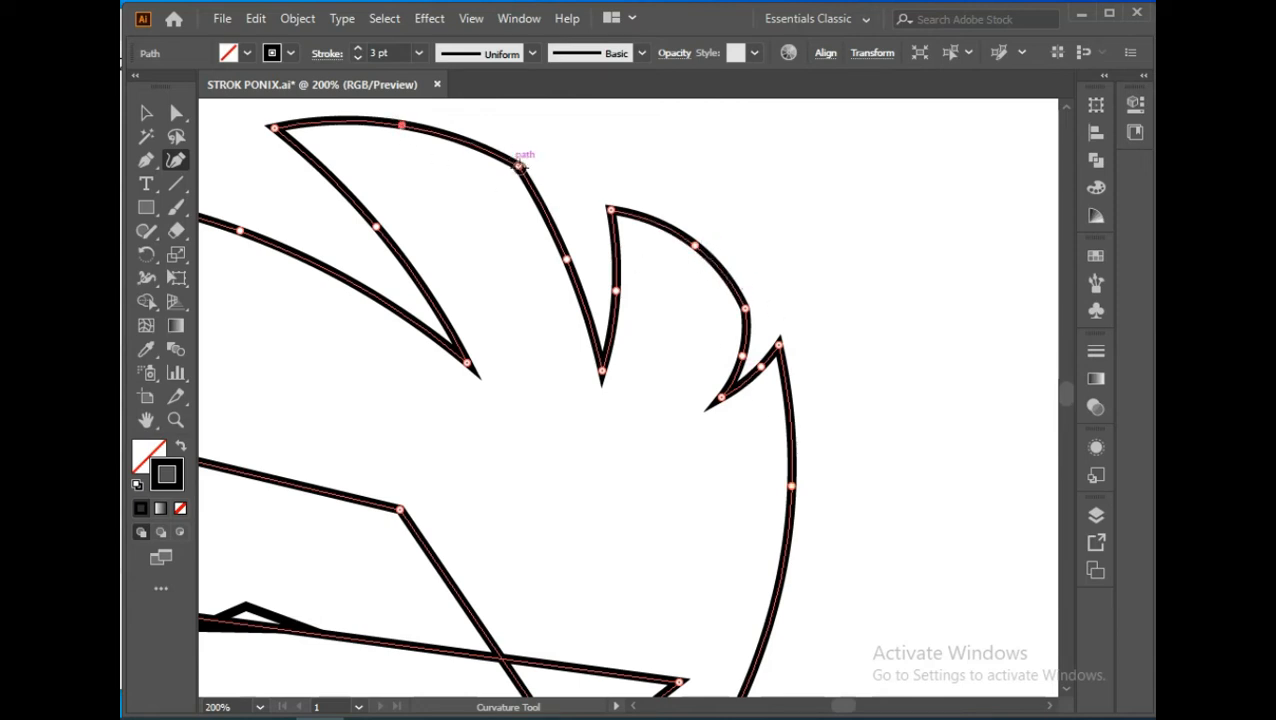
drag(694, 249, 694, 252)
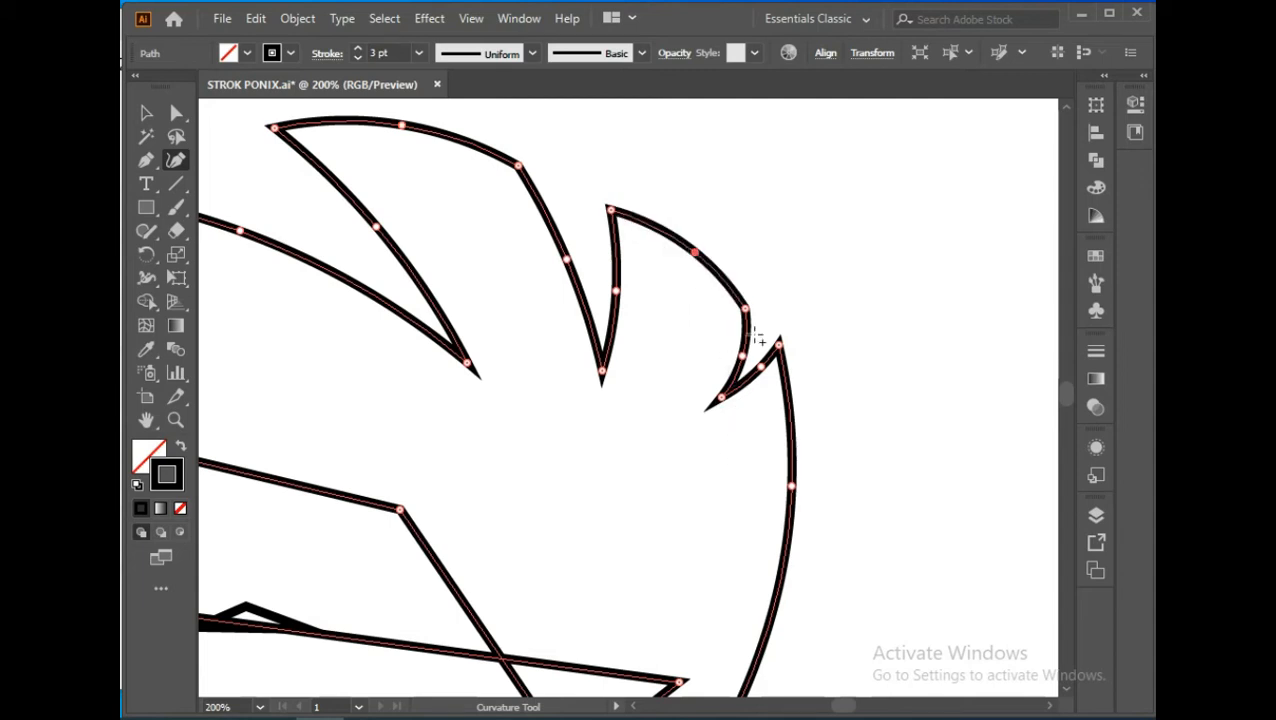
drag(742, 356, 742, 355)
drag(742, 356, 737, 356)
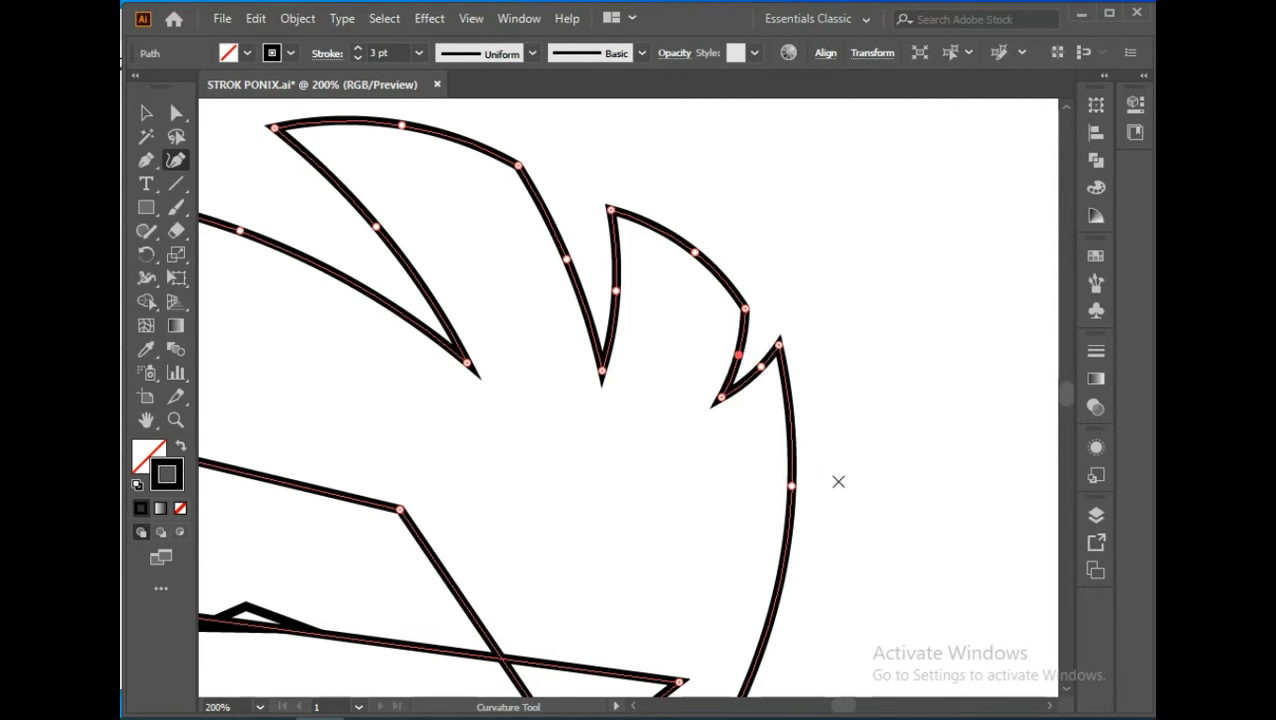
Step: Shape the back of the neck into a wide round arc from the small notch down to the lowest neck tip
scroll(835, 470, down, 3)
drag(845, 558, 832, 445)
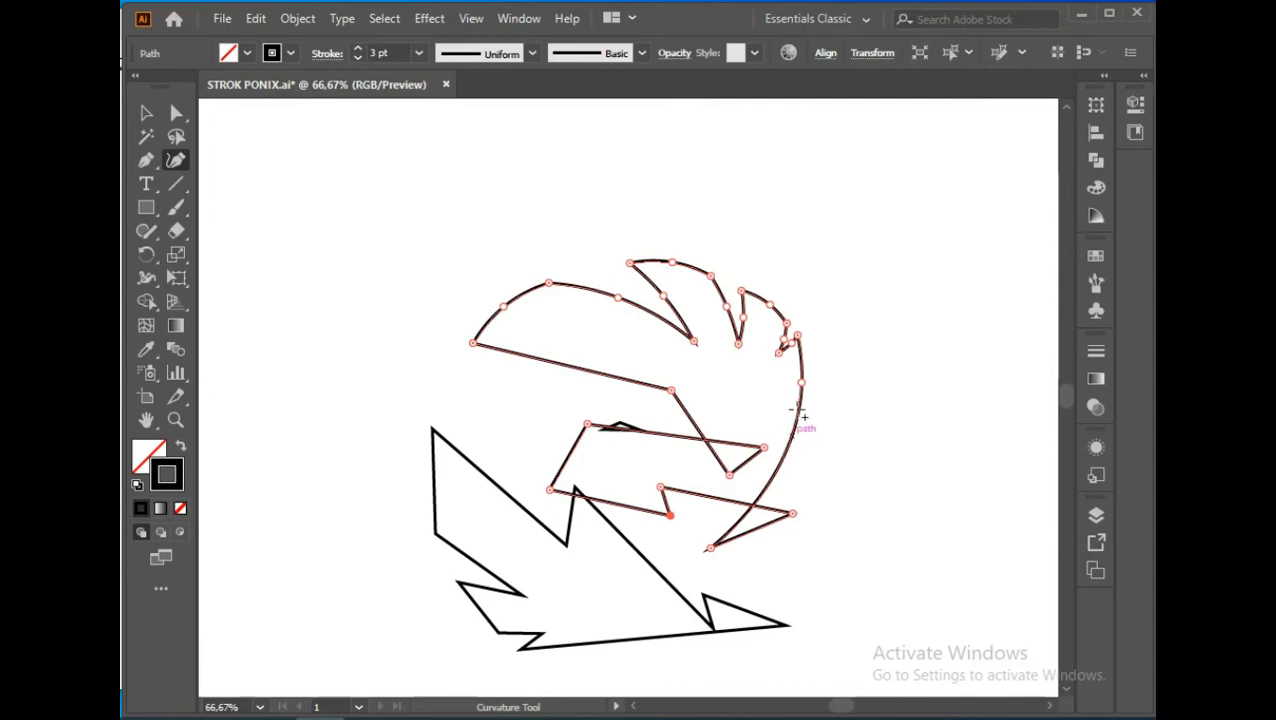
drag(802, 382, 815, 387)
drag(797, 487, 785, 546)
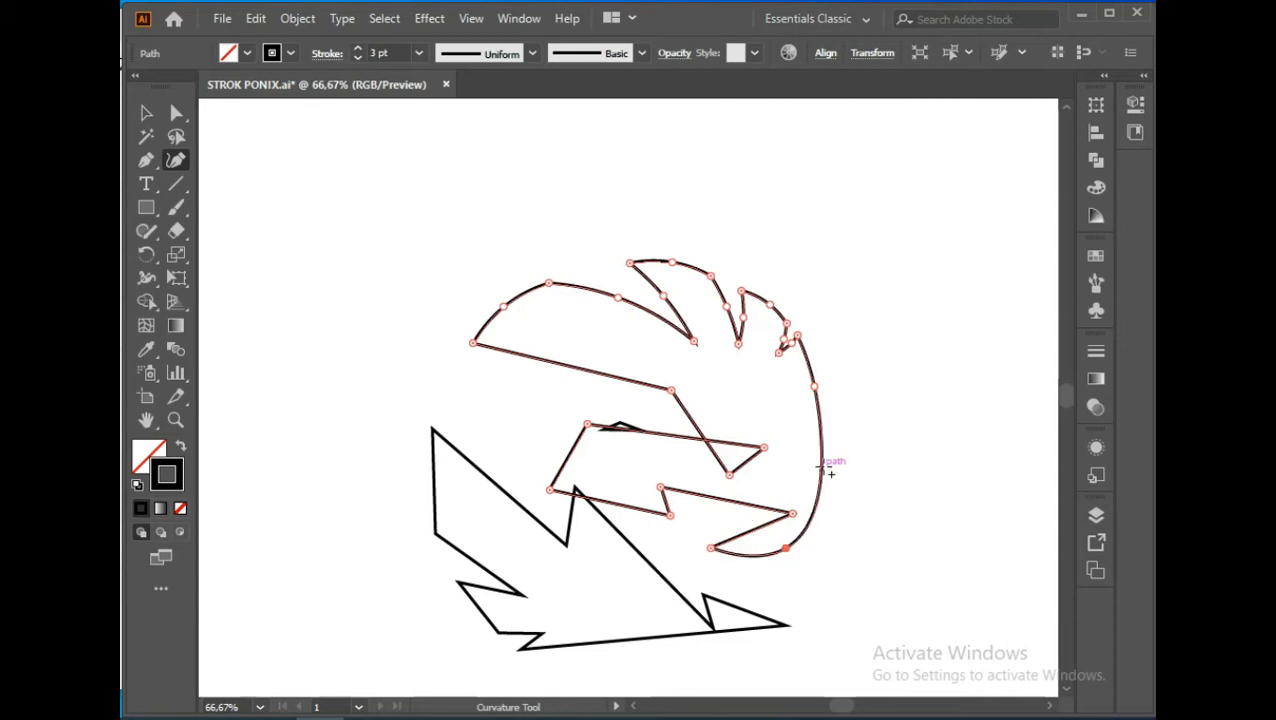
drag(822, 455, 830, 455)
drag(815, 388, 832, 400)
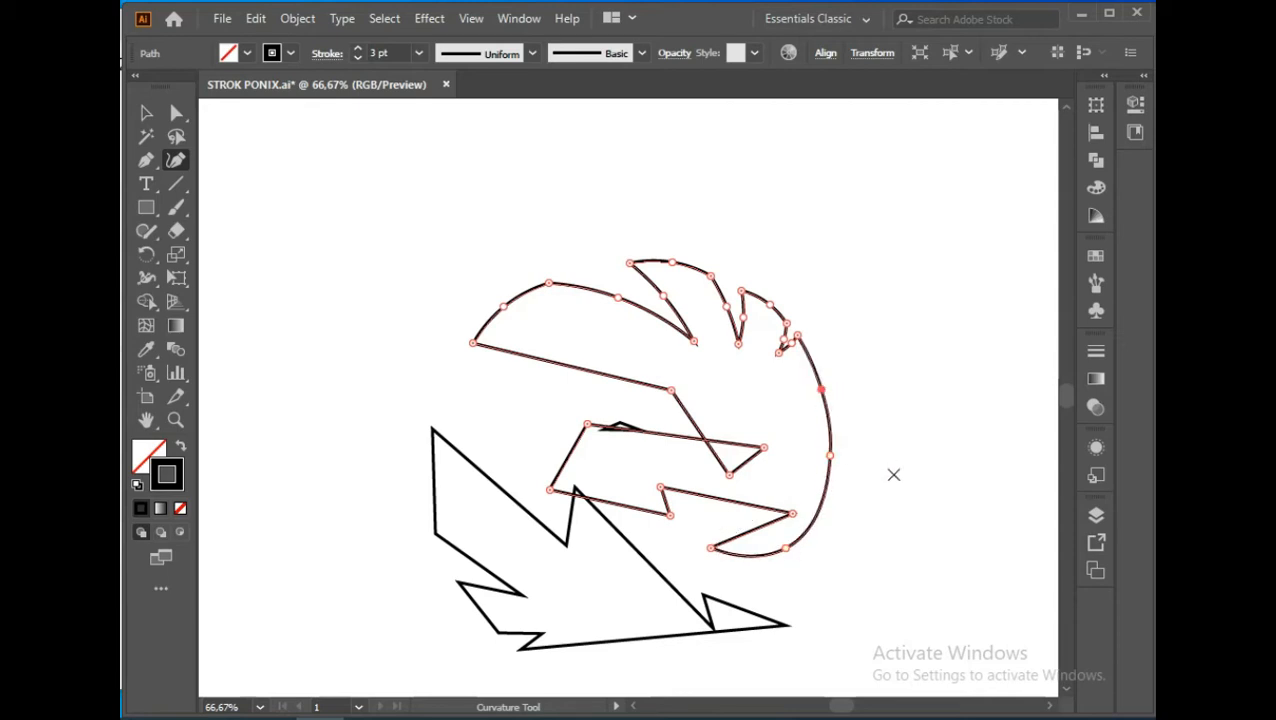
click(833, 474)
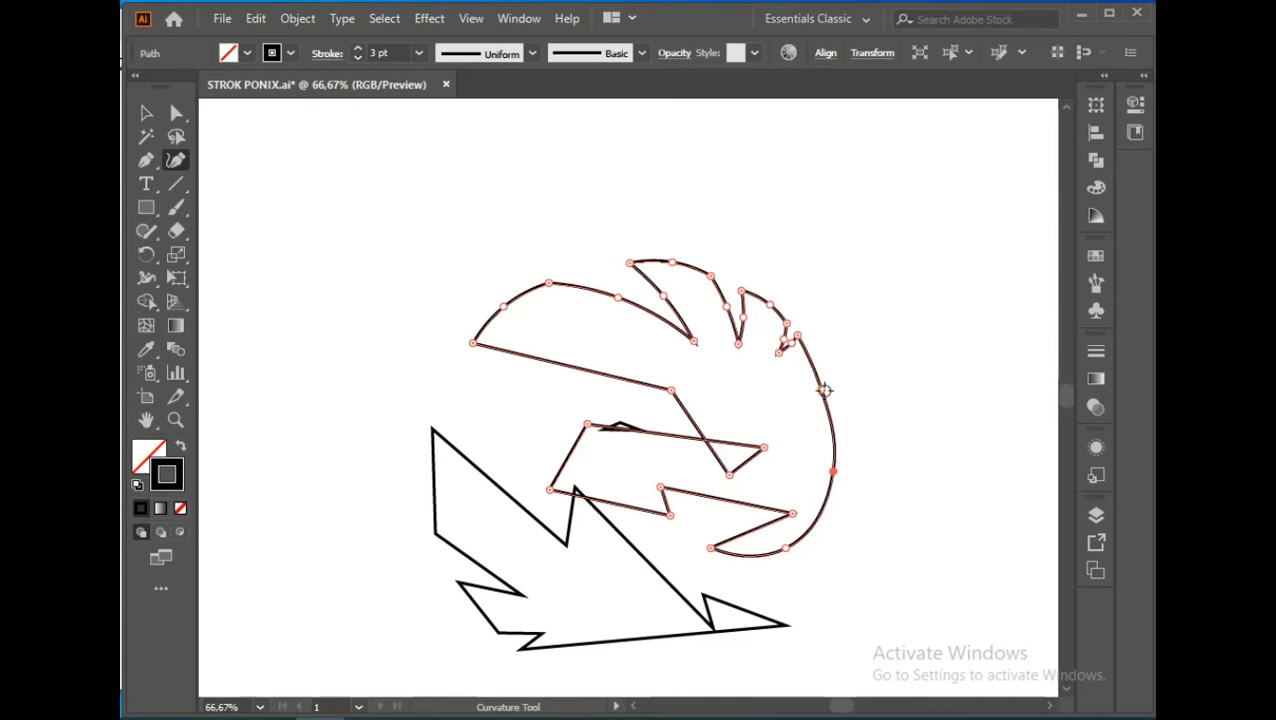
drag(826, 395, 828, 392)
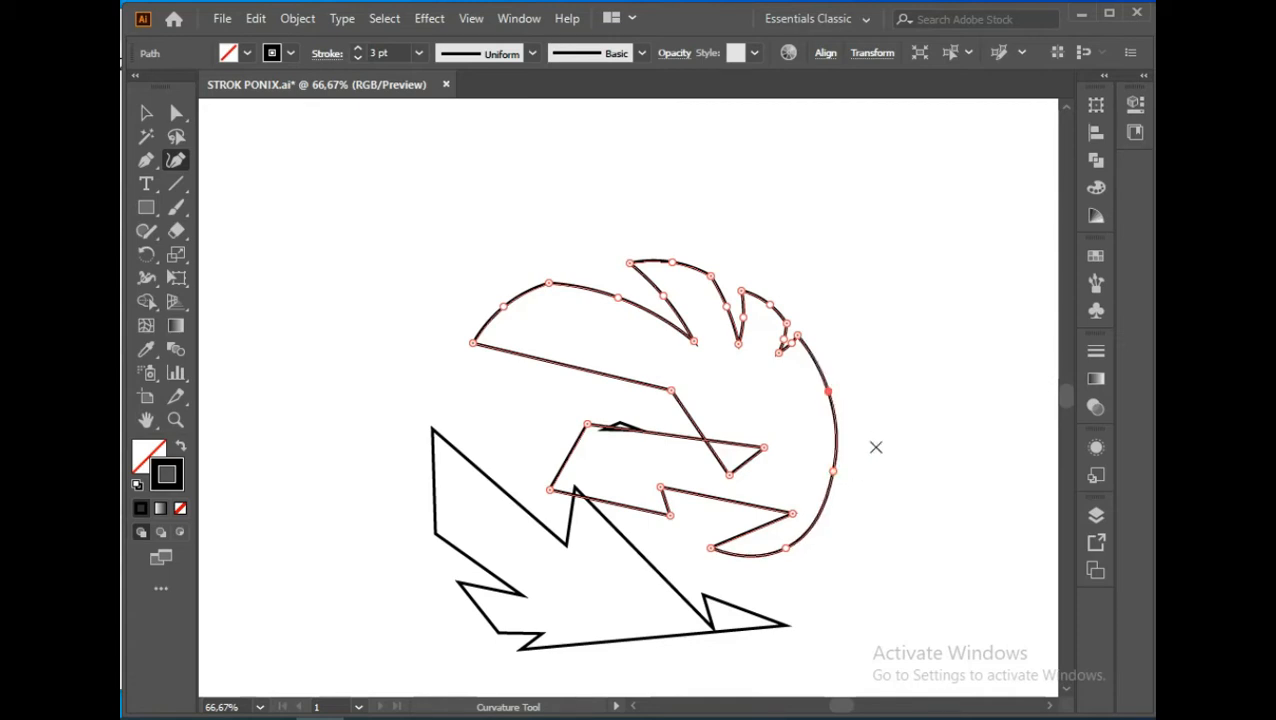
drag(833, 474, 838, 474)
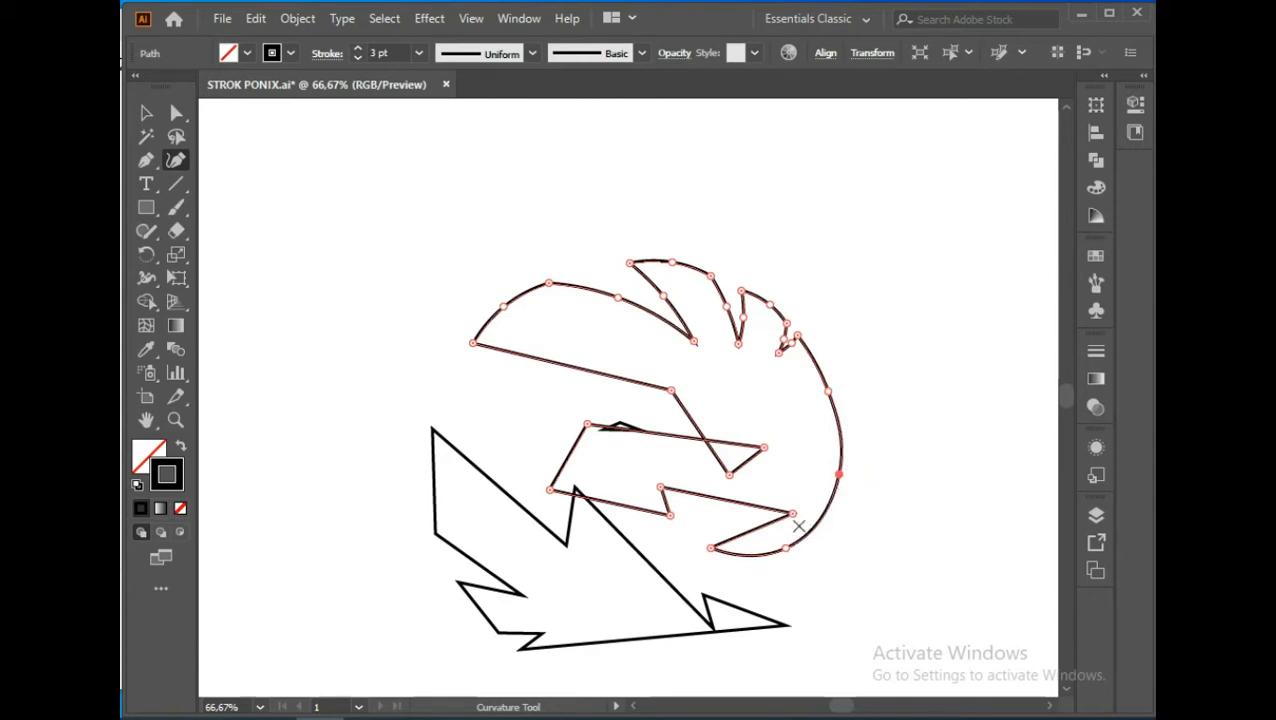
Step: Curve the upper edges of the lower neck plume into crescents and adjust the outer arc beneath its tip
click(762, 531)
drag(770, 540, 787, 540)
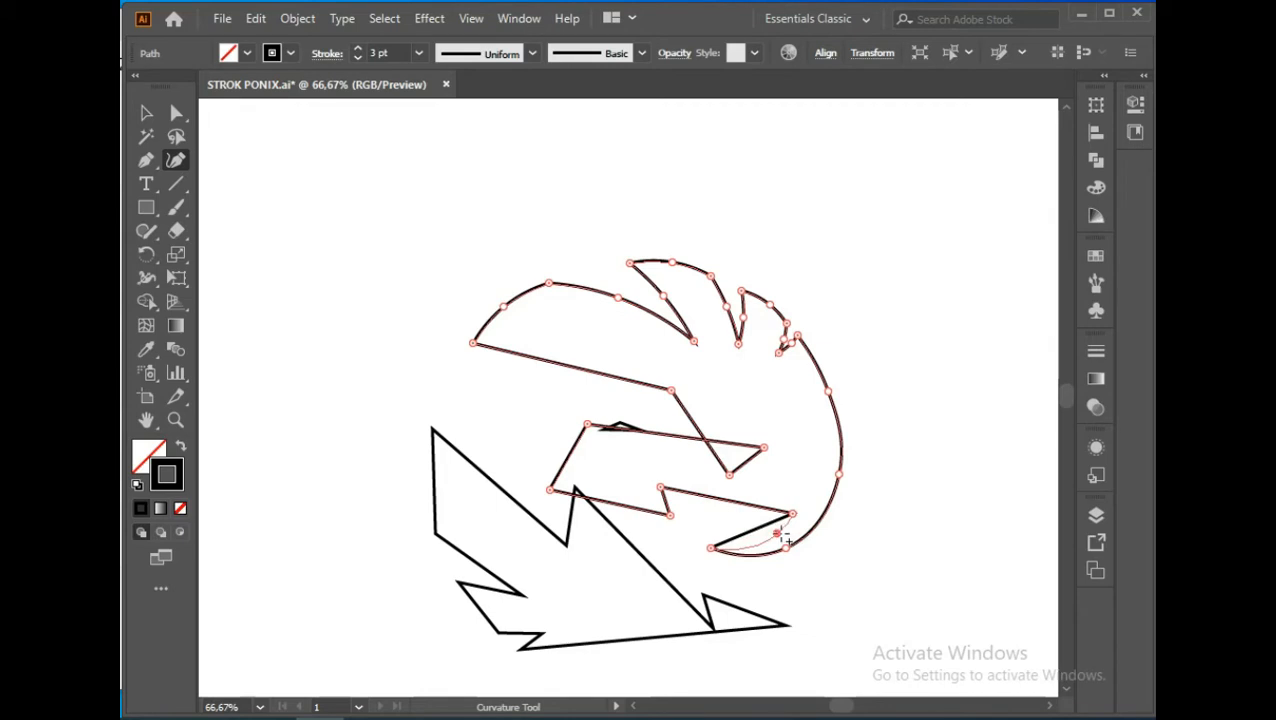
drag(778, 541, 790, 552)
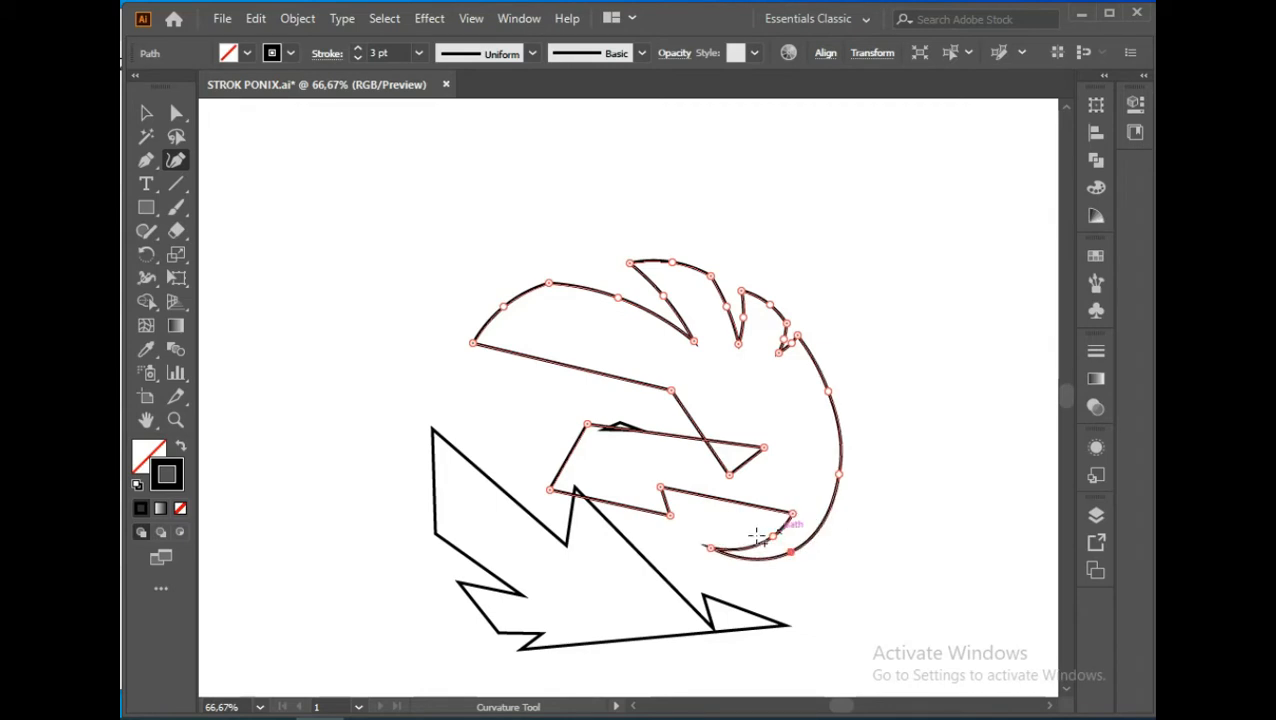
drag(734, 501, 753, 522)
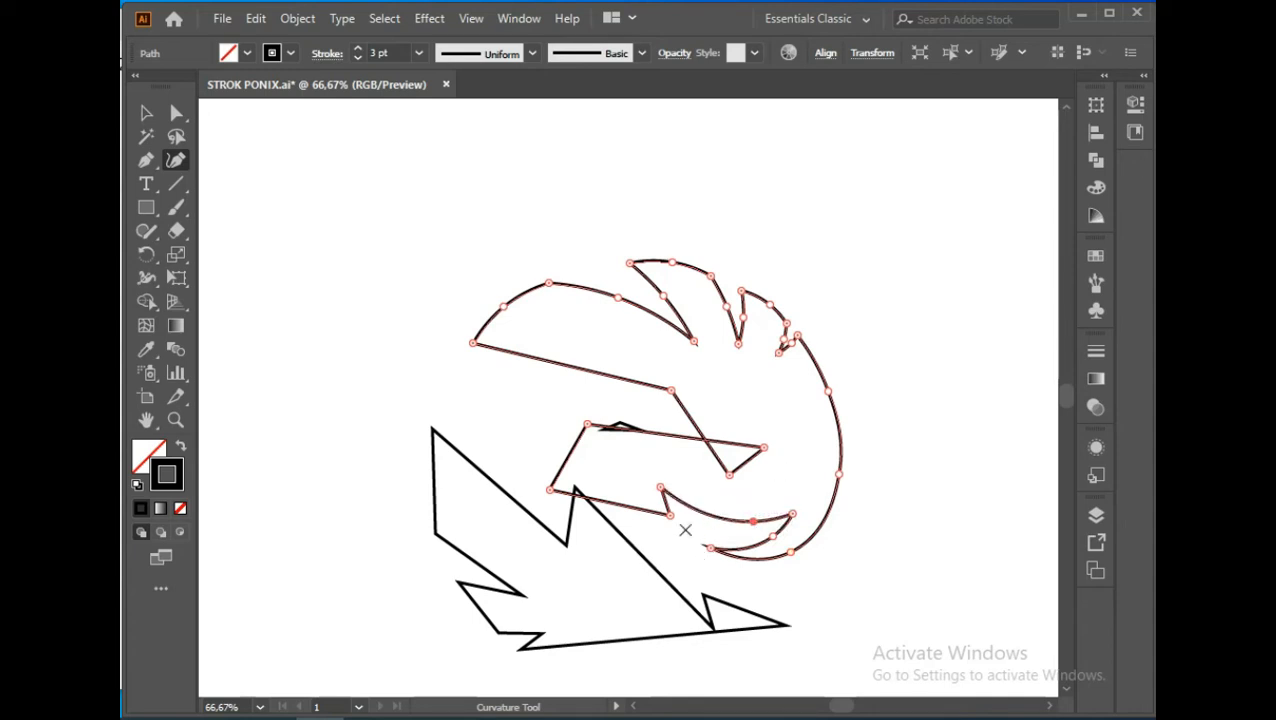
Step: Curve the short notch below the jaw, arch the underside of the beak, and round the beak's front
scroll(668, 505, up, 2)
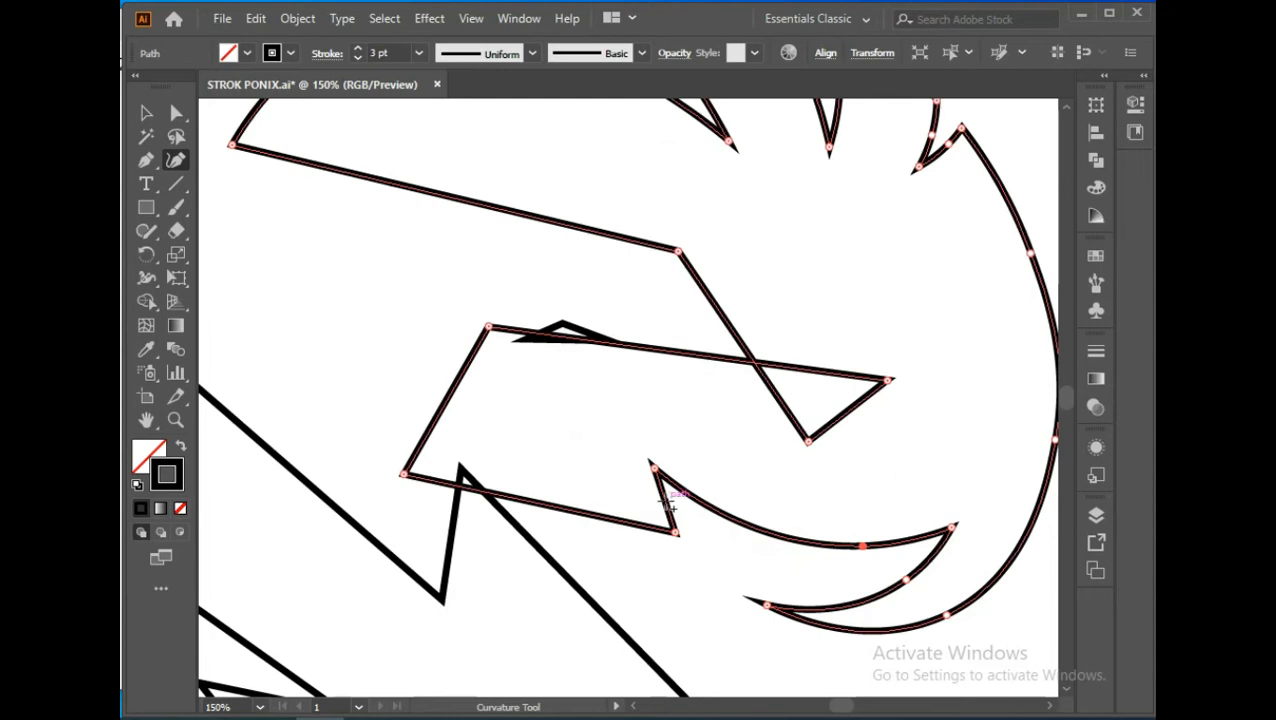
click(672, 505)
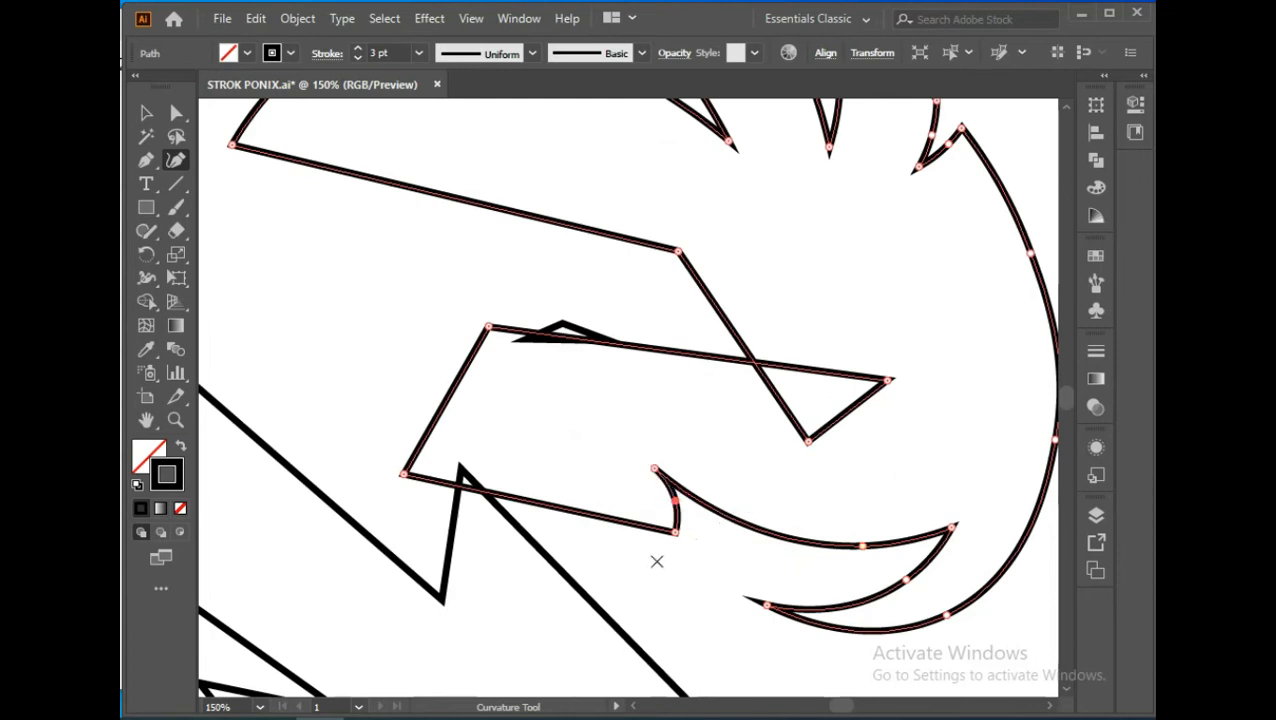
drag(561, 507, 453, 460)
mouse_move(446, 396)
mouse_down()
mouse_move(390, 373)
mouse_move(419, 360)
mouse_move(385, 401)
mouse_up()
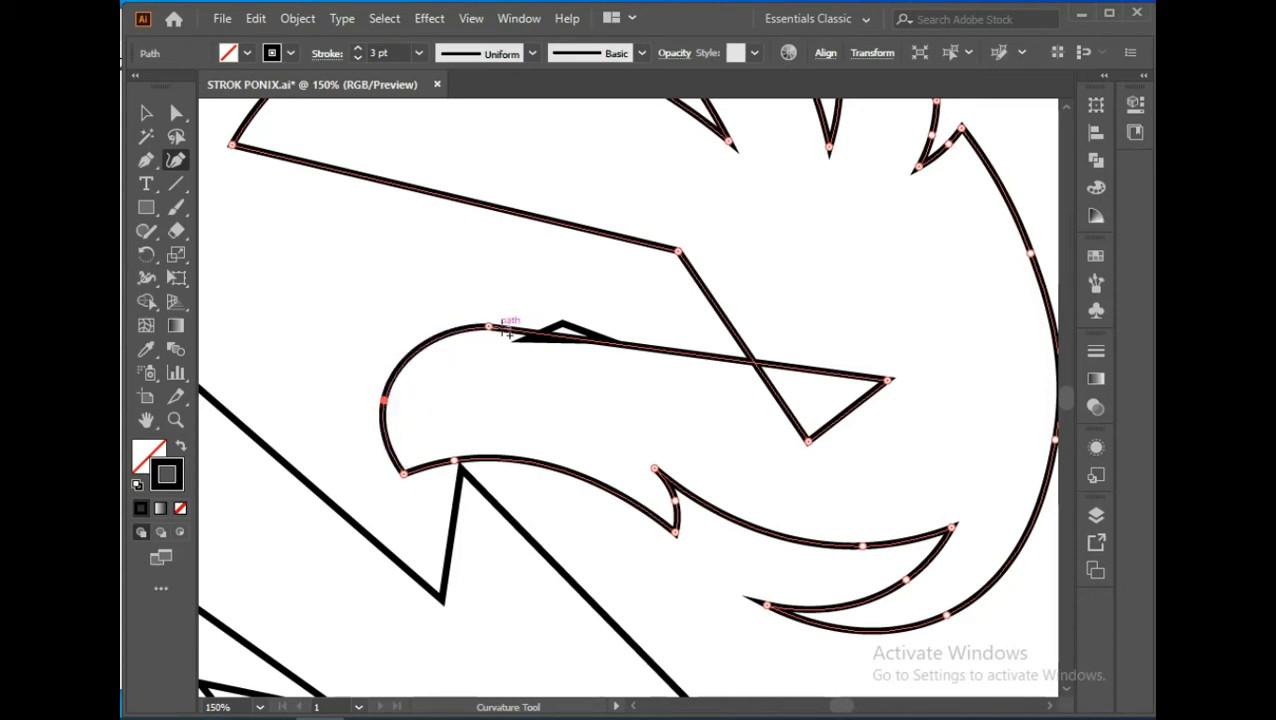
Step: Shape the top of the head into a rounded brow above the eye that flows in an S-curve to the rear tip
mouse_move(645, 345)
mouse_down()
mouse_move(649, 313)
mouse_move(598, 288)
mouse_move(509, 284)
mouse_up()
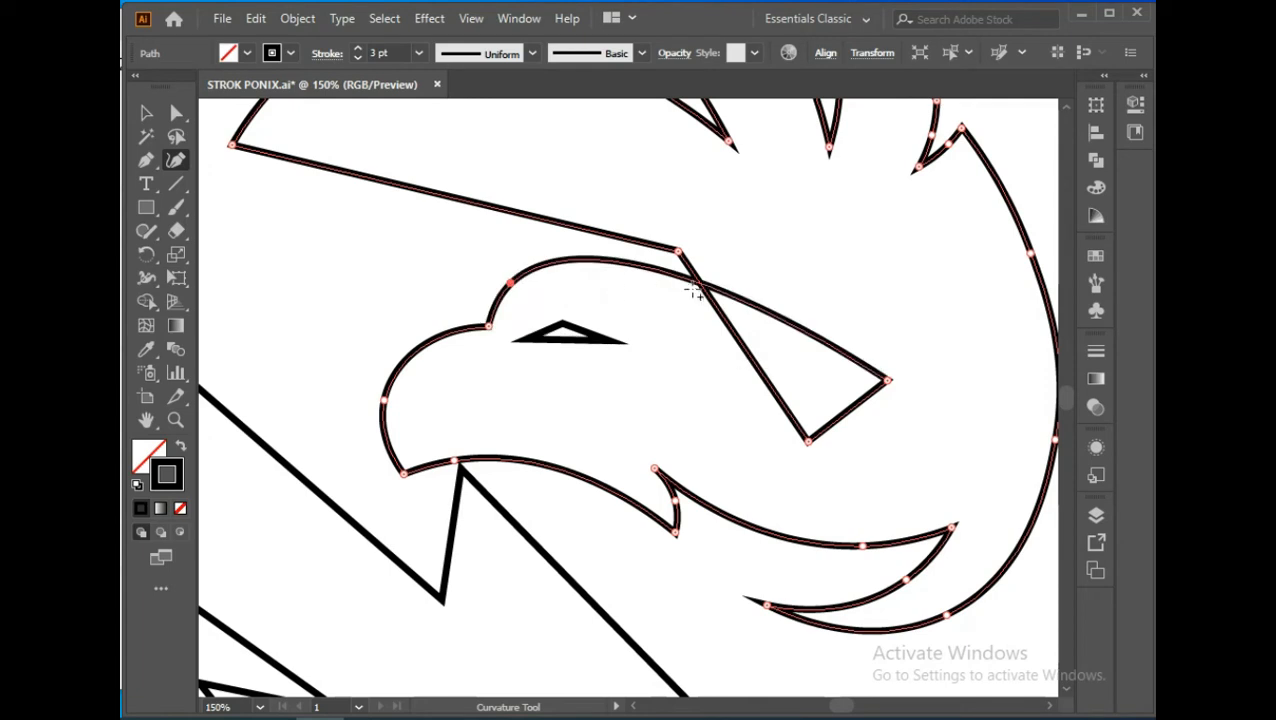
drag(762, 305, 747, 348)
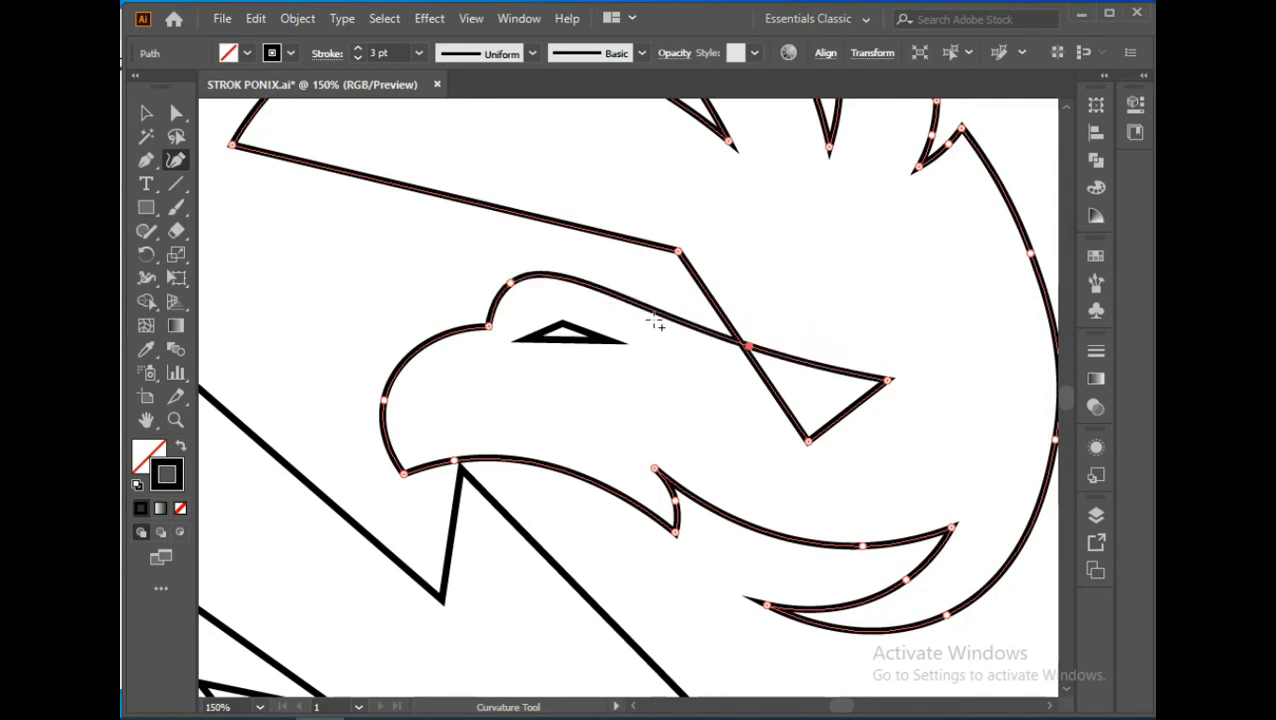
click(603, 285)
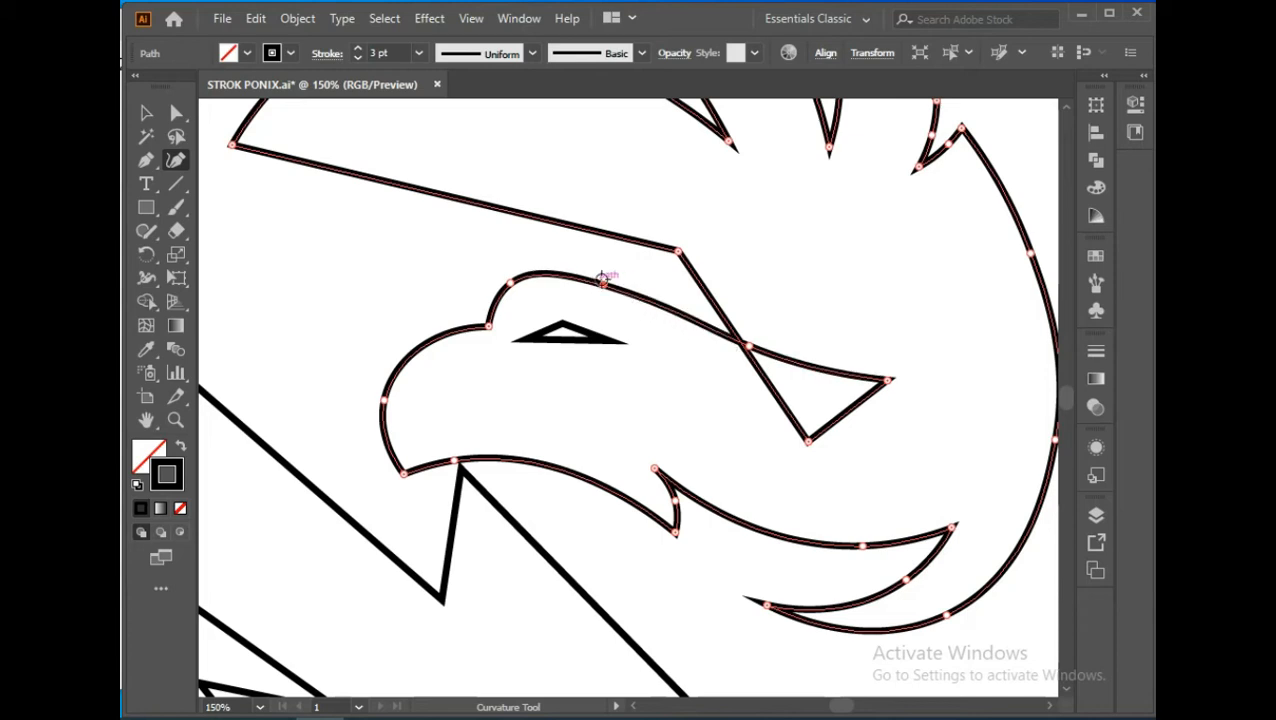
drag(747, 347, 734, 351)
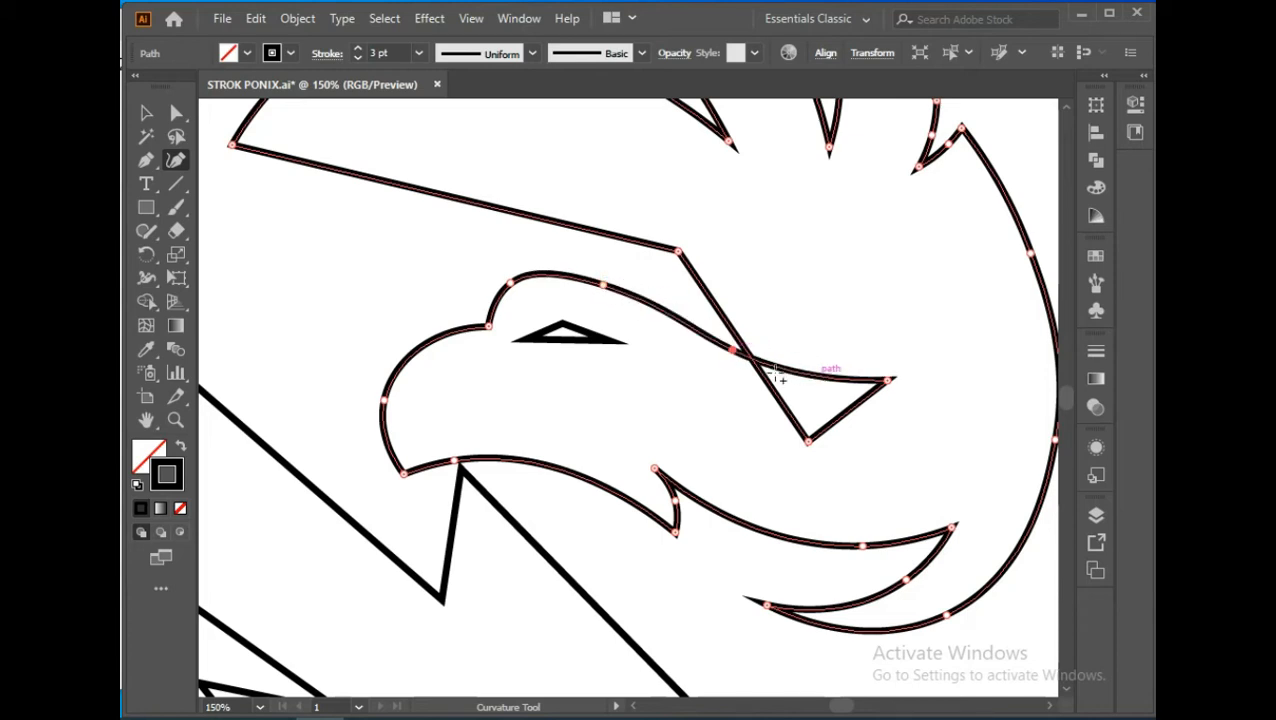
drag(604, 286, 624, 284)
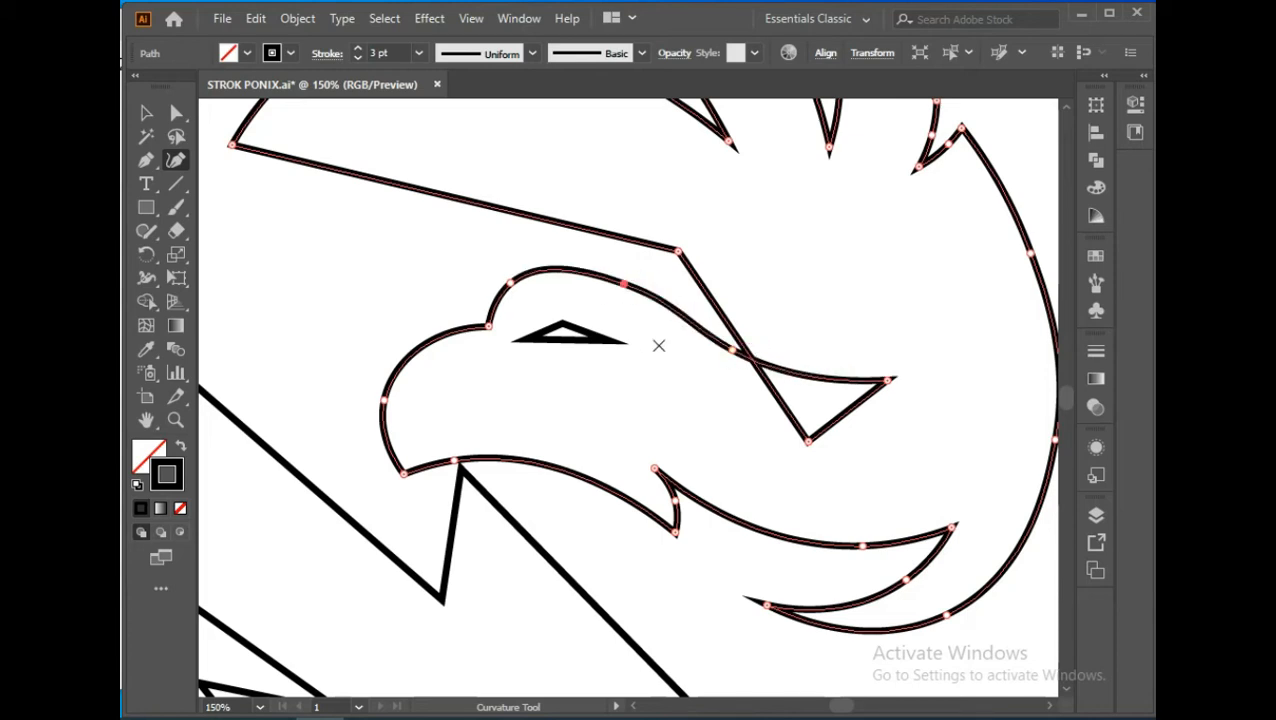
click(658, 303)
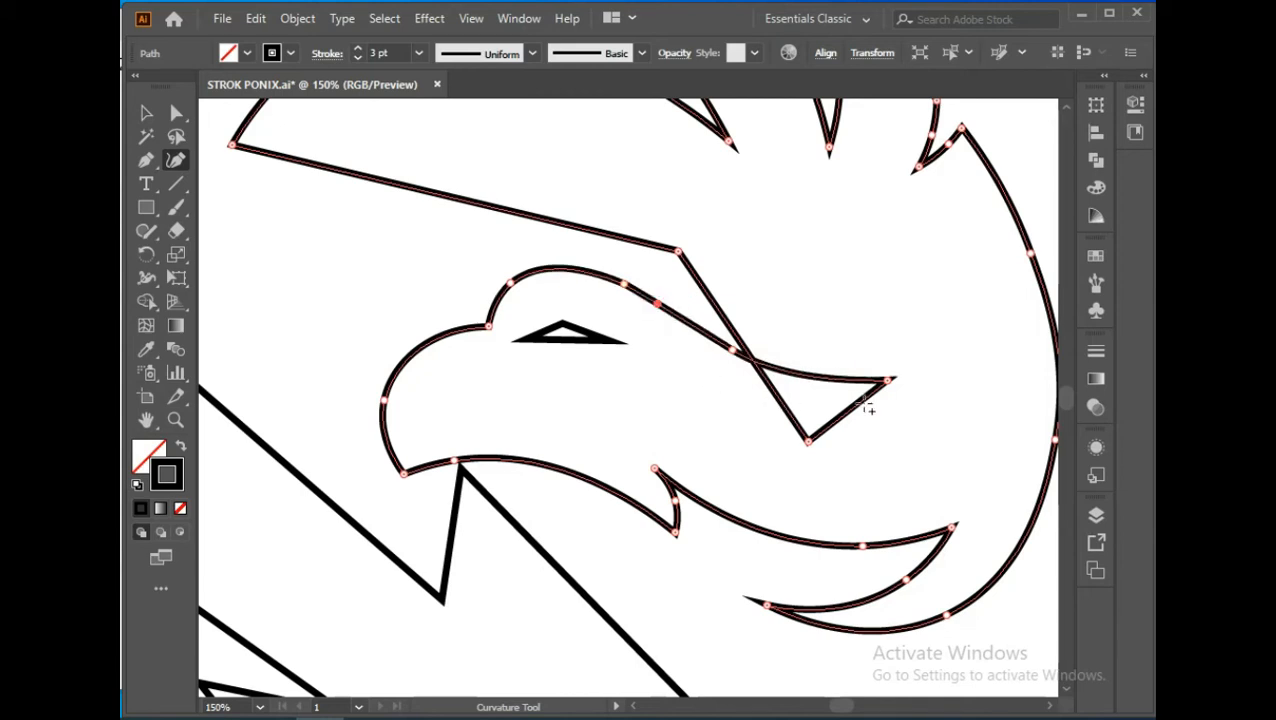
drag(624, 284, 610, 279)
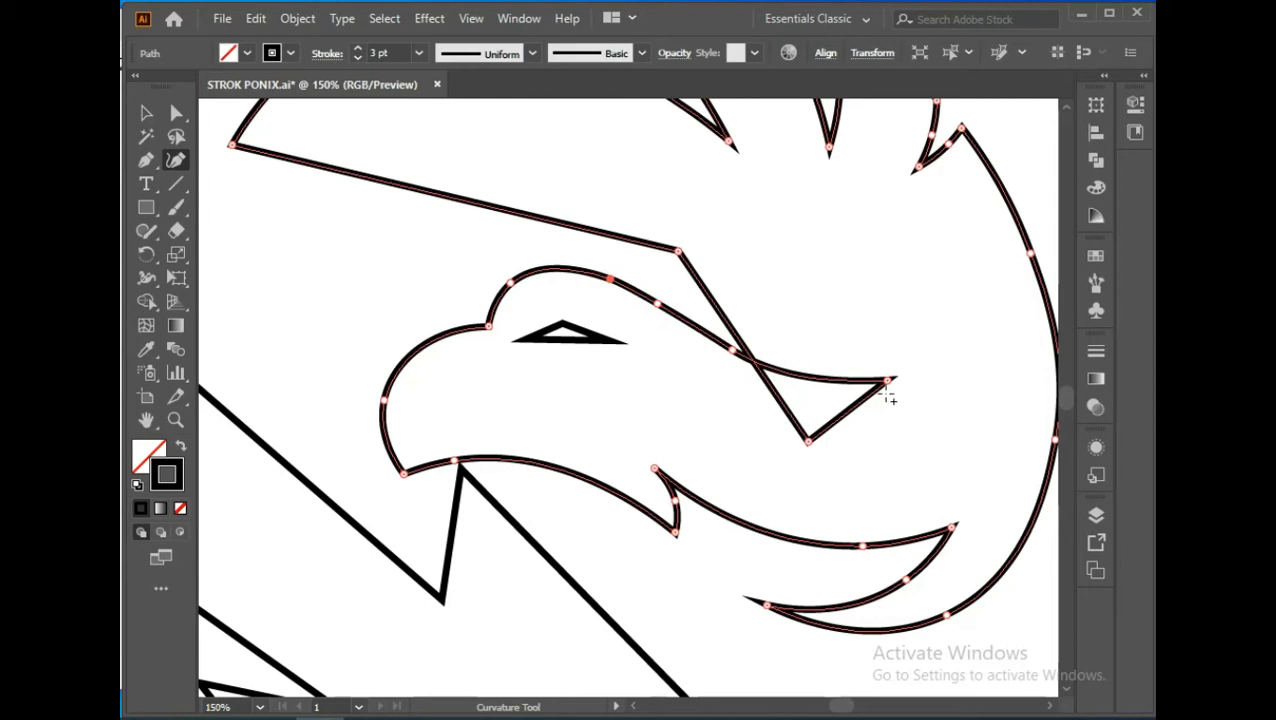
Step: Round the edges behind the head into a wide loop and arch the underside of the large front crest feather
mouse_move(851, 405)
mouse_down()
mouse_move(862, 427)
mouse_move(860, 416)
mouse_up()
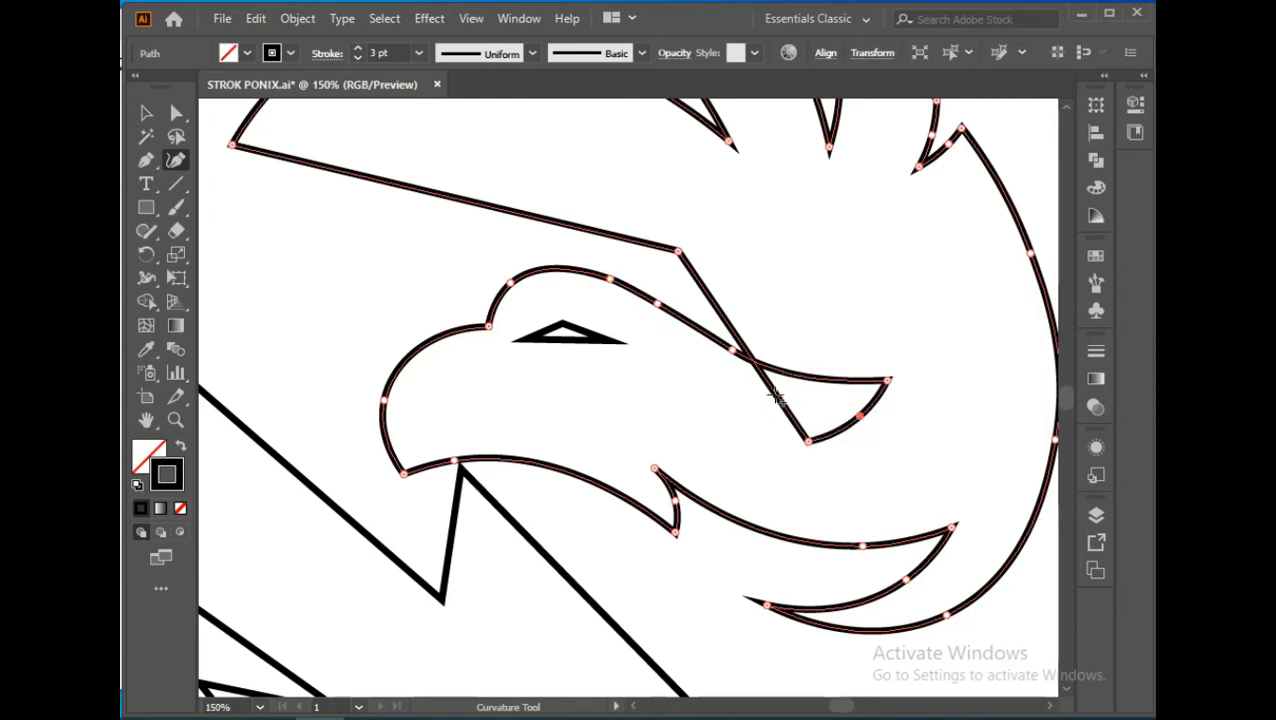
drag(775, 392, 929, 422)
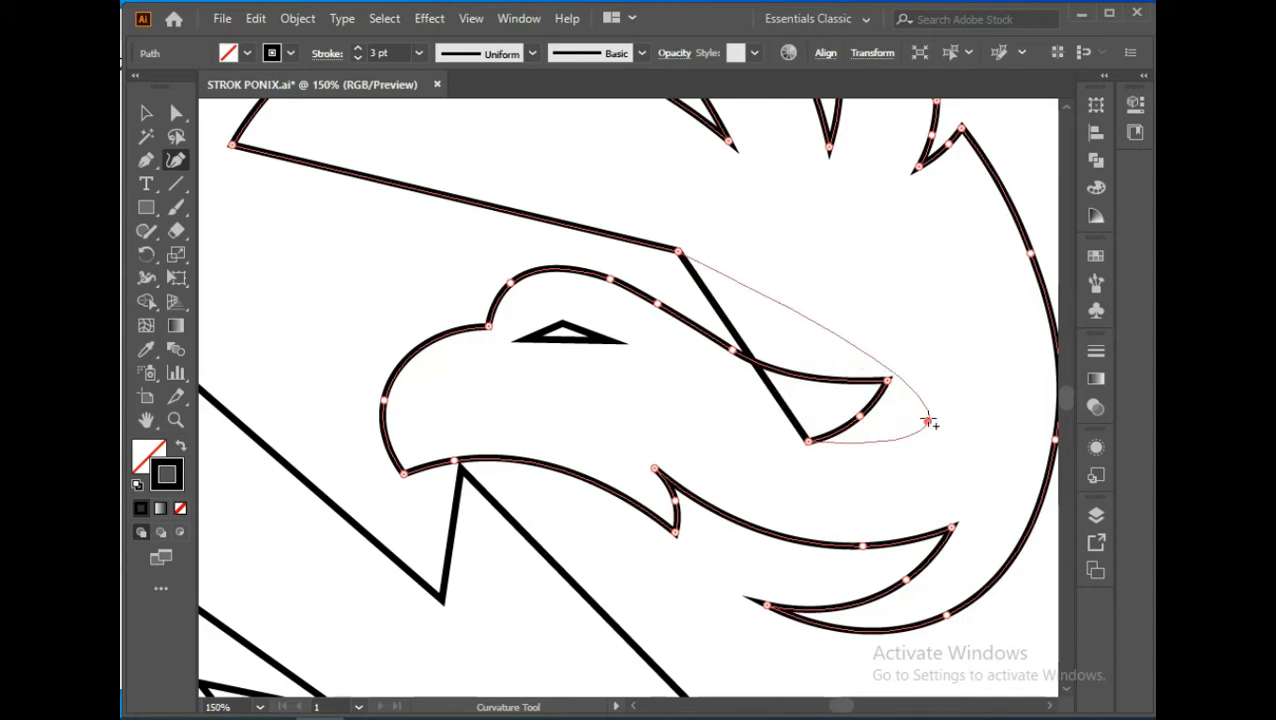
drag(929, 422, 940, 412)
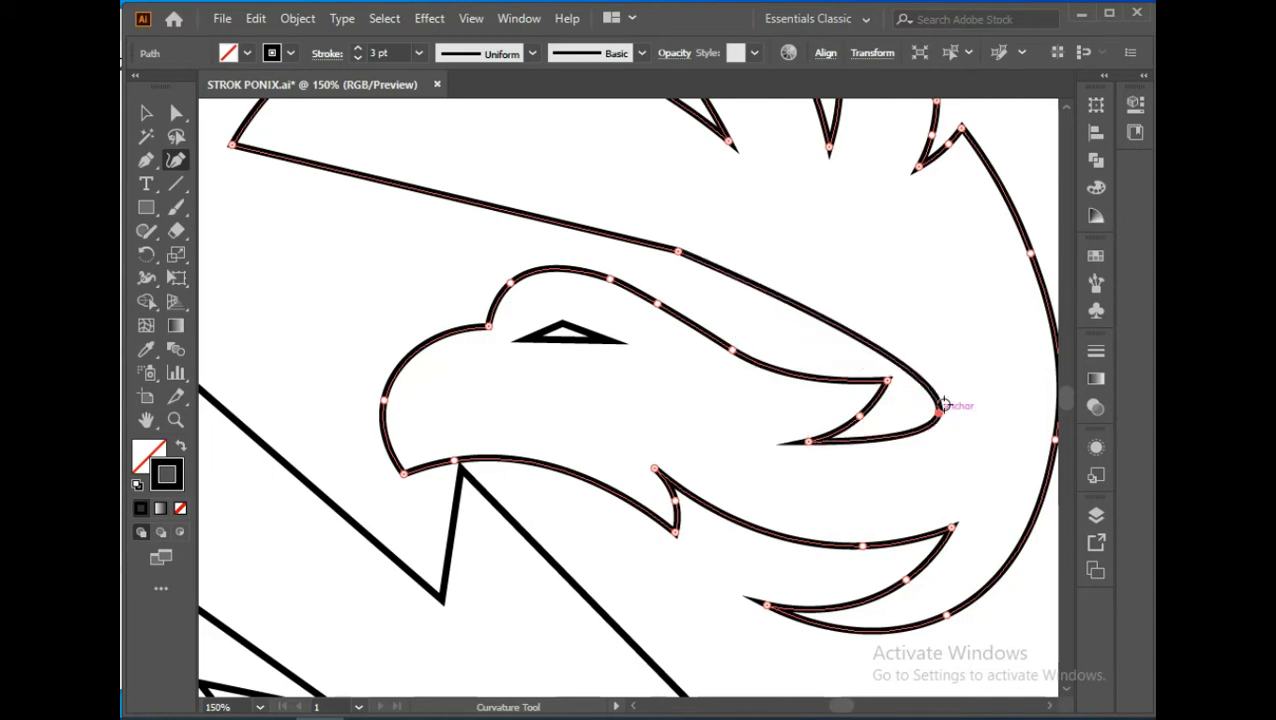
drag(872, 336, 935, 280)
drag(476, 212, 478, 158)
Step: Refine the beak into a hook by moving its front curve point upward and arching its underside higher
key(space)
drag(624, 160, 607, 247)
scroll(607, 247, down, 1)
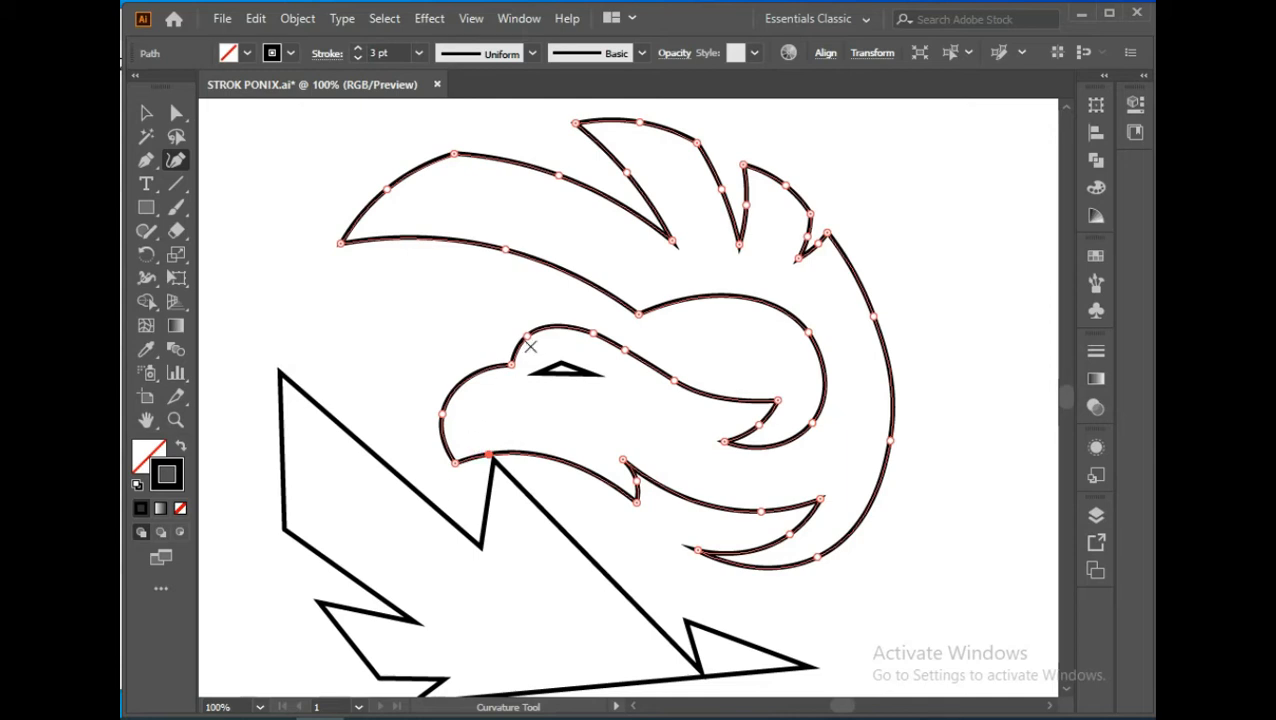
drag(445, 415, 455, 389)
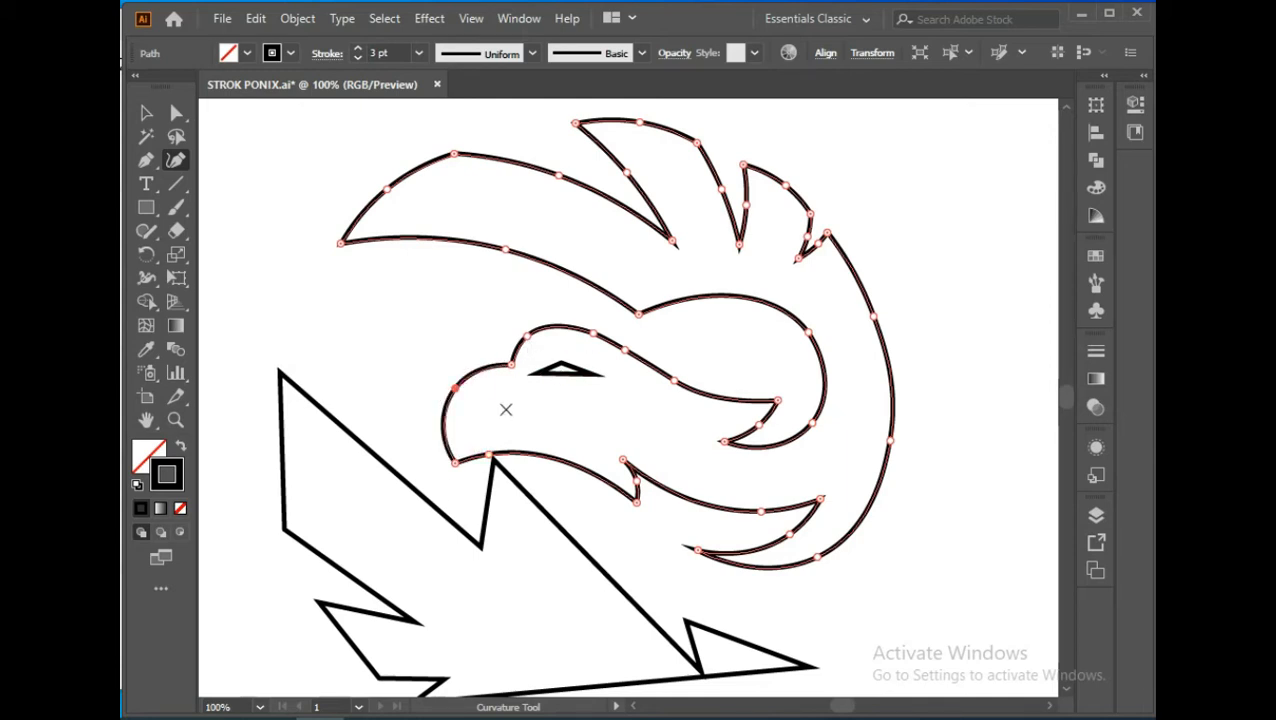
mouse_move(490, 455)
mouse_down()
mouse_move(501, 437)
mouse_move(481, 433)
mouse_up()
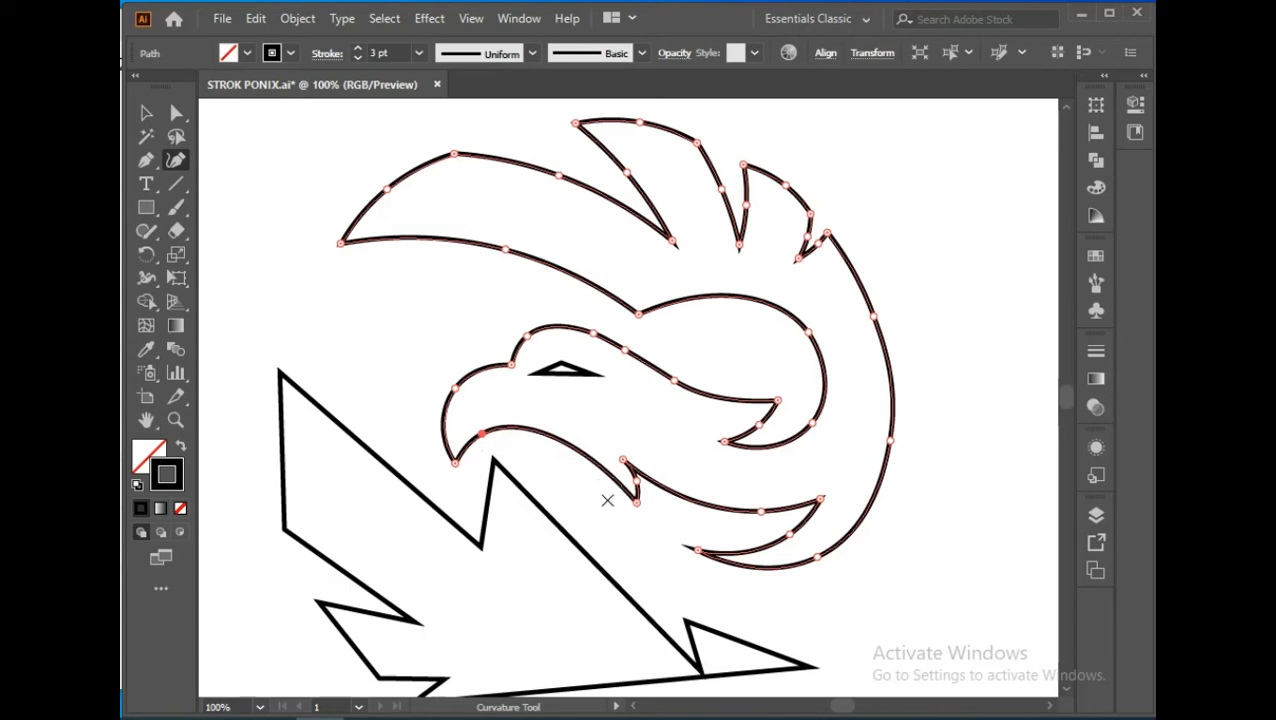
Step: Refine the head outline by pushing the beak's front outward, shifting the brow's curve point, and adding a curve point under the jaw
mouse_move(451, 386)
mouse_down()
mouse_move(438, 417)
mouse_move(438, 401)
mouse_up()
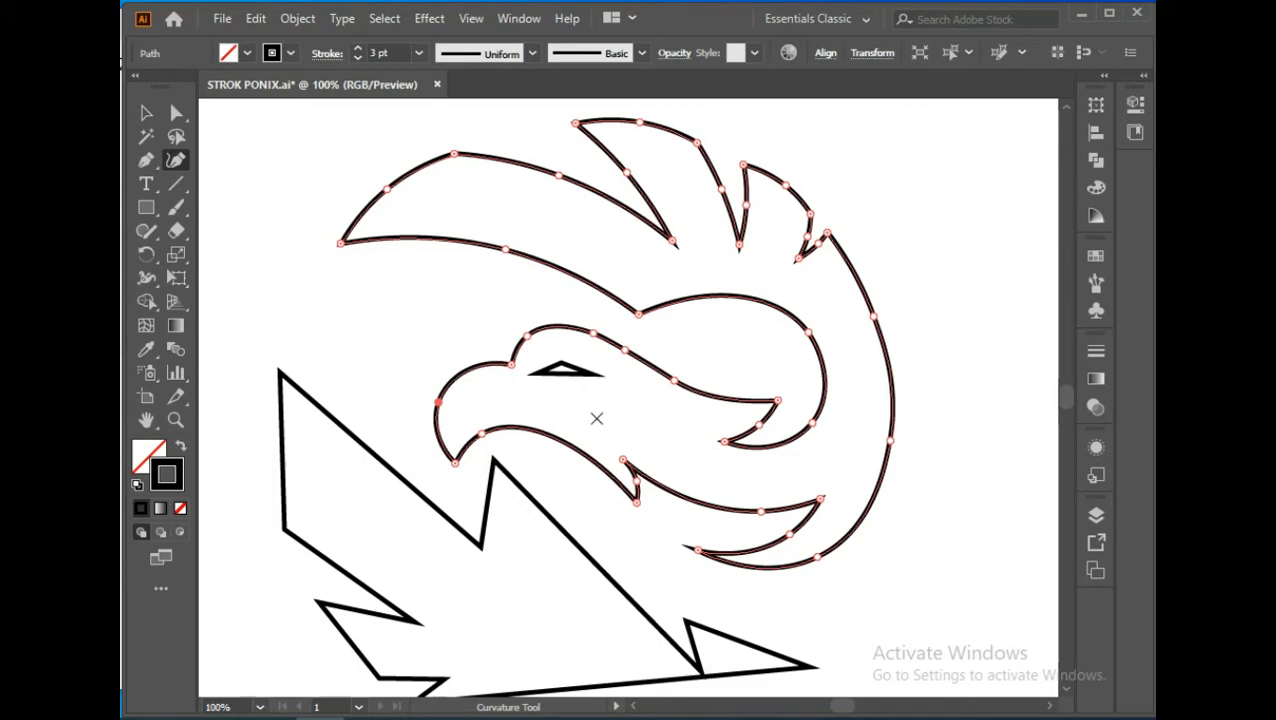
click(540, 334)
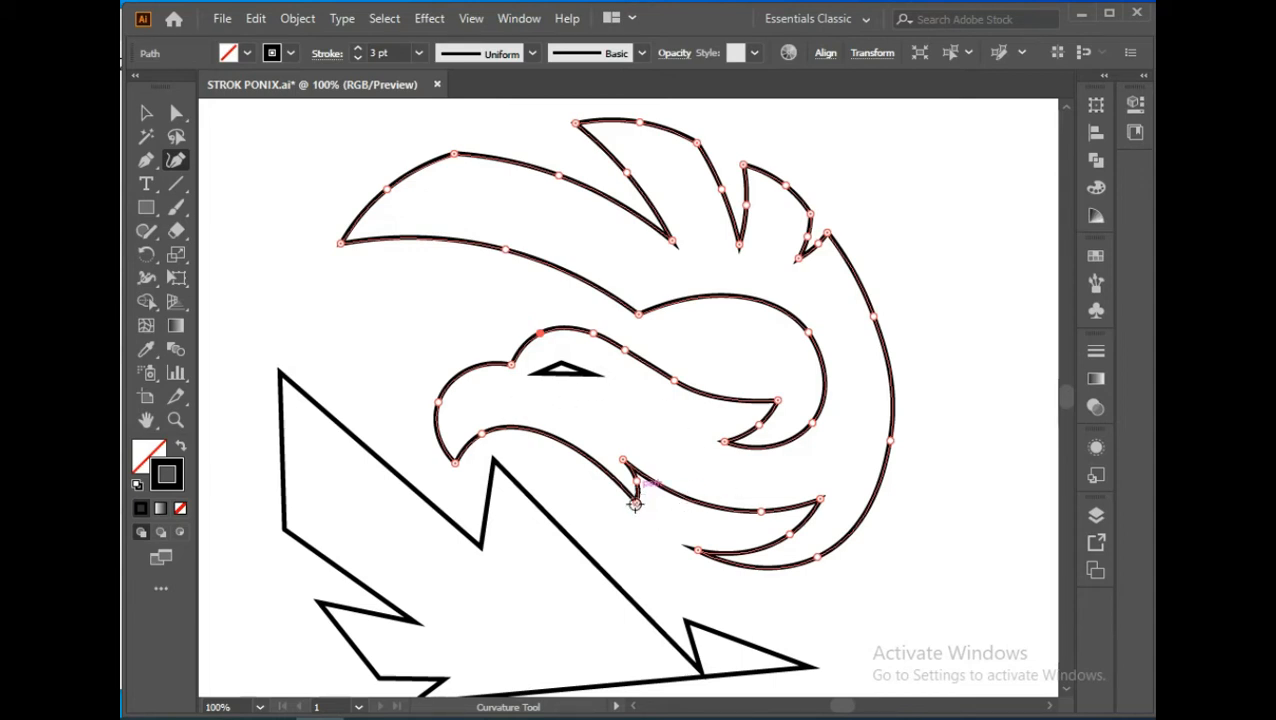
click(588, 453)
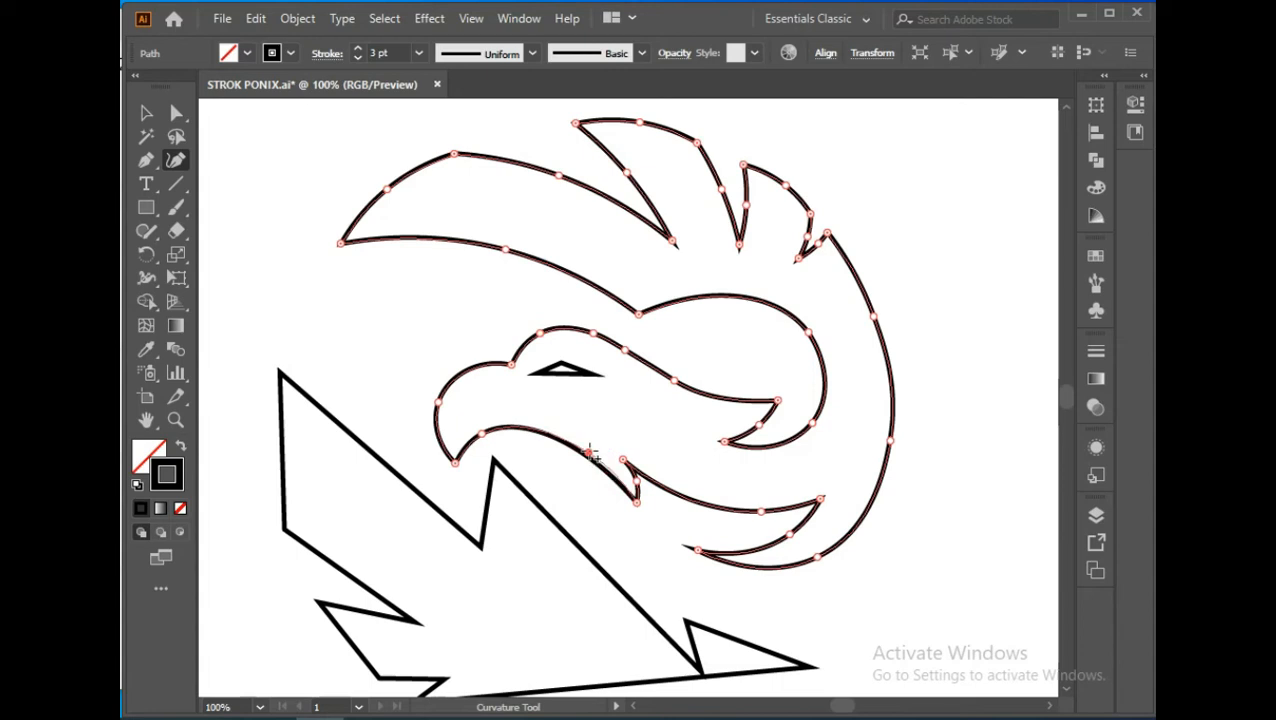
scroll(640, 529, up, 2)
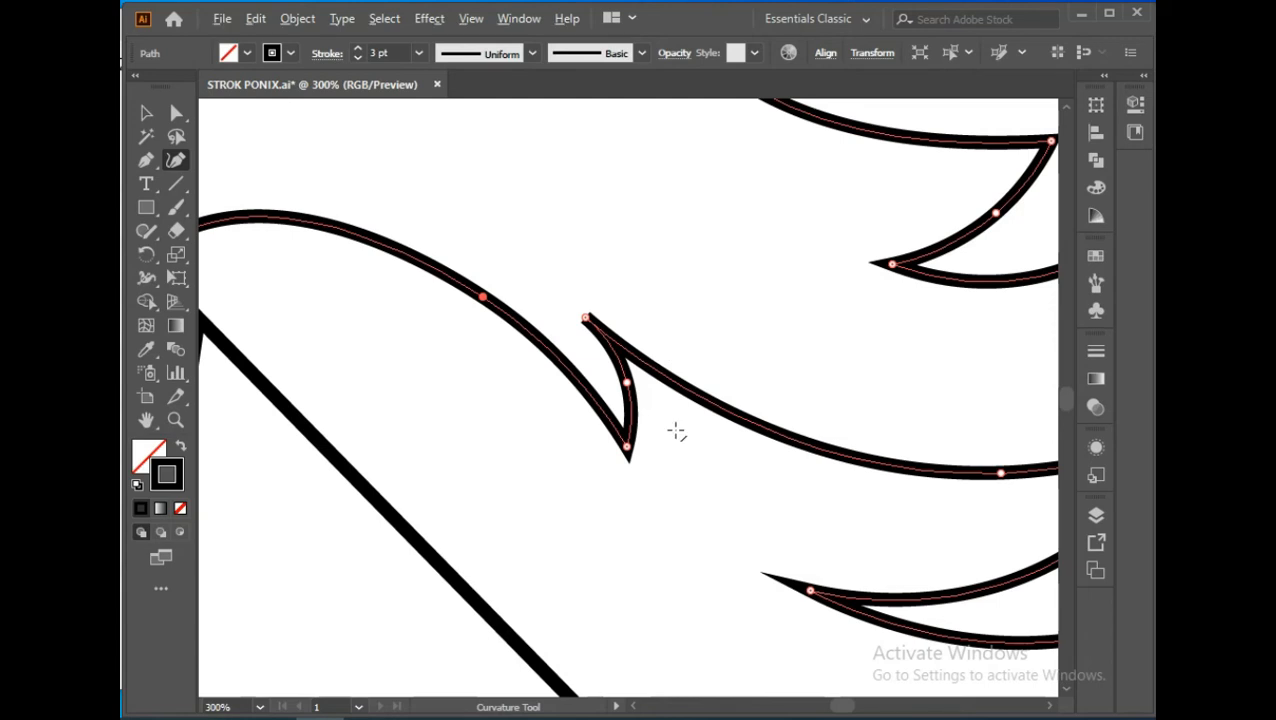
scroll(676, 431, down, 3)
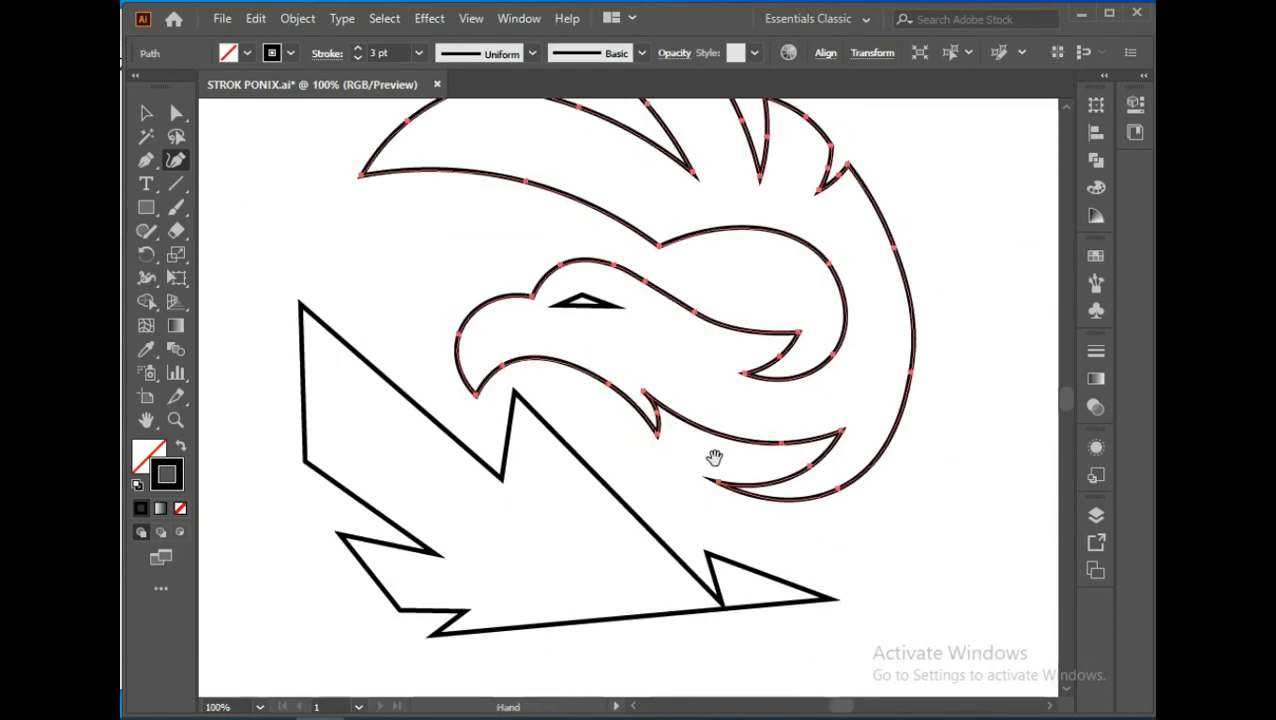
Step: Slim the pointed gap beneath the jaw by adjusting the curve points on both of its edges, and deselect the head outline
drag(782, 449, 789, 450)
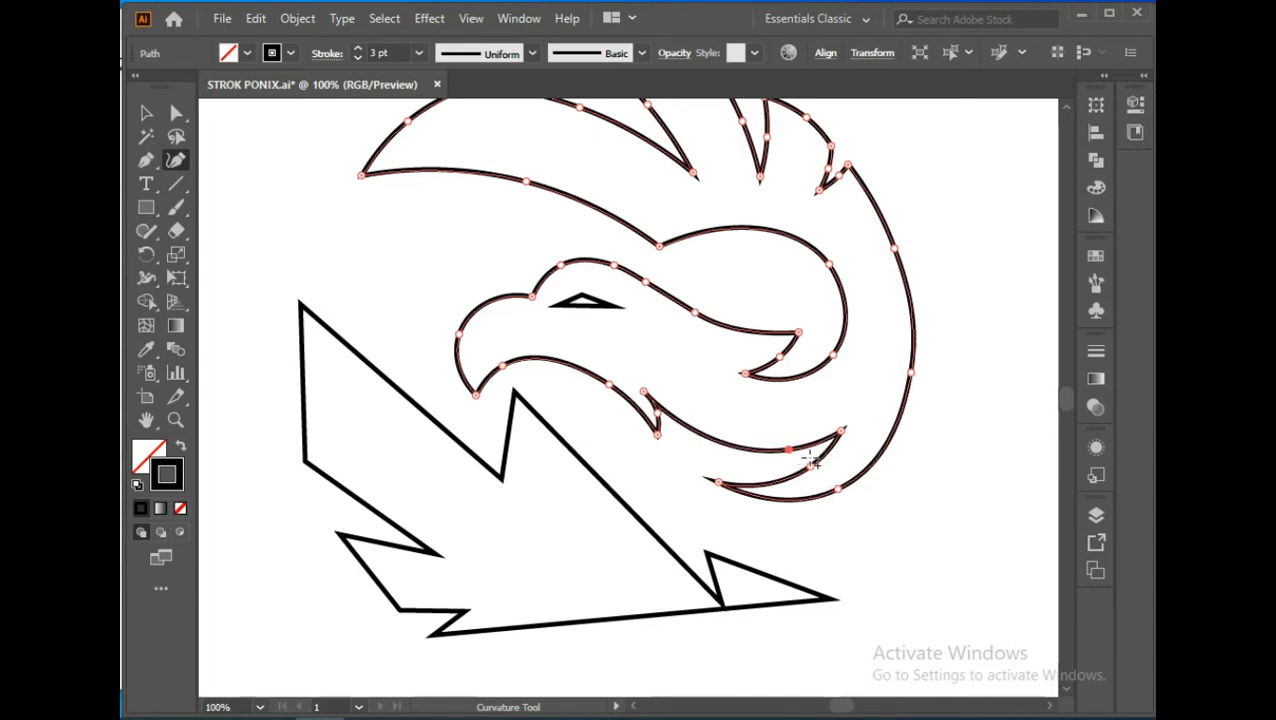
drag(812, 477, 796, 469)
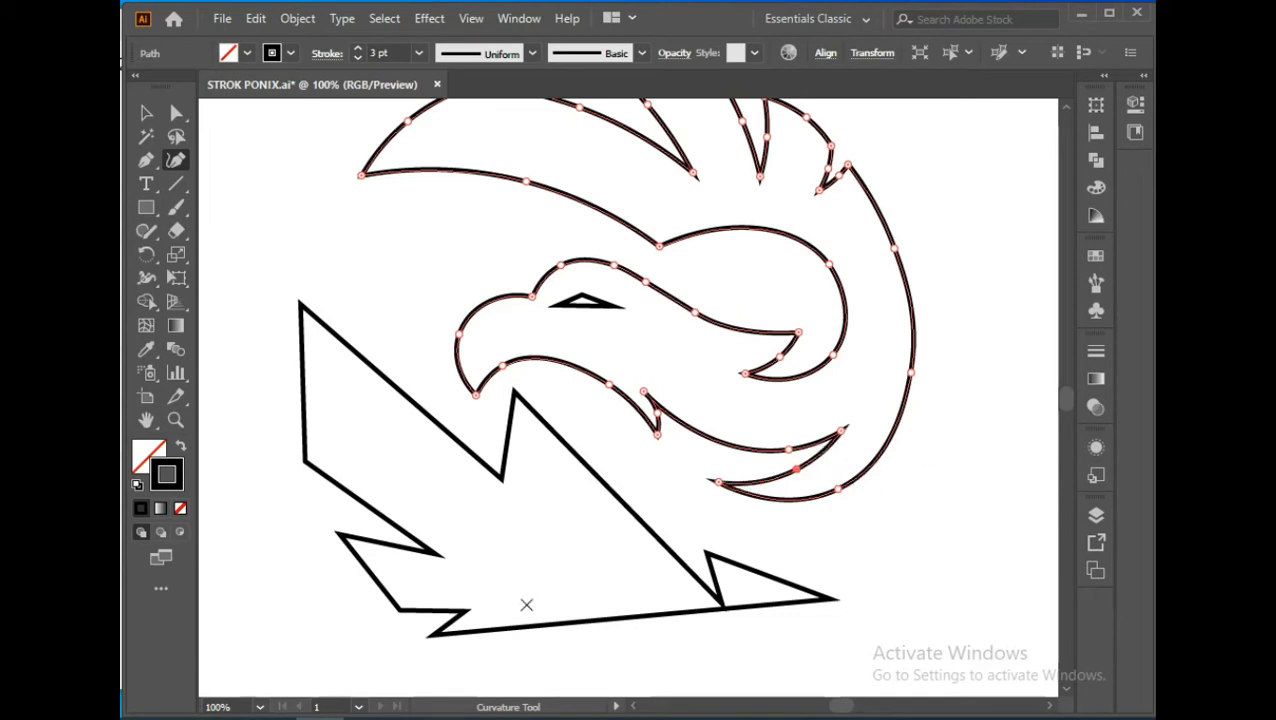
scroll(908, 484, down, 2)
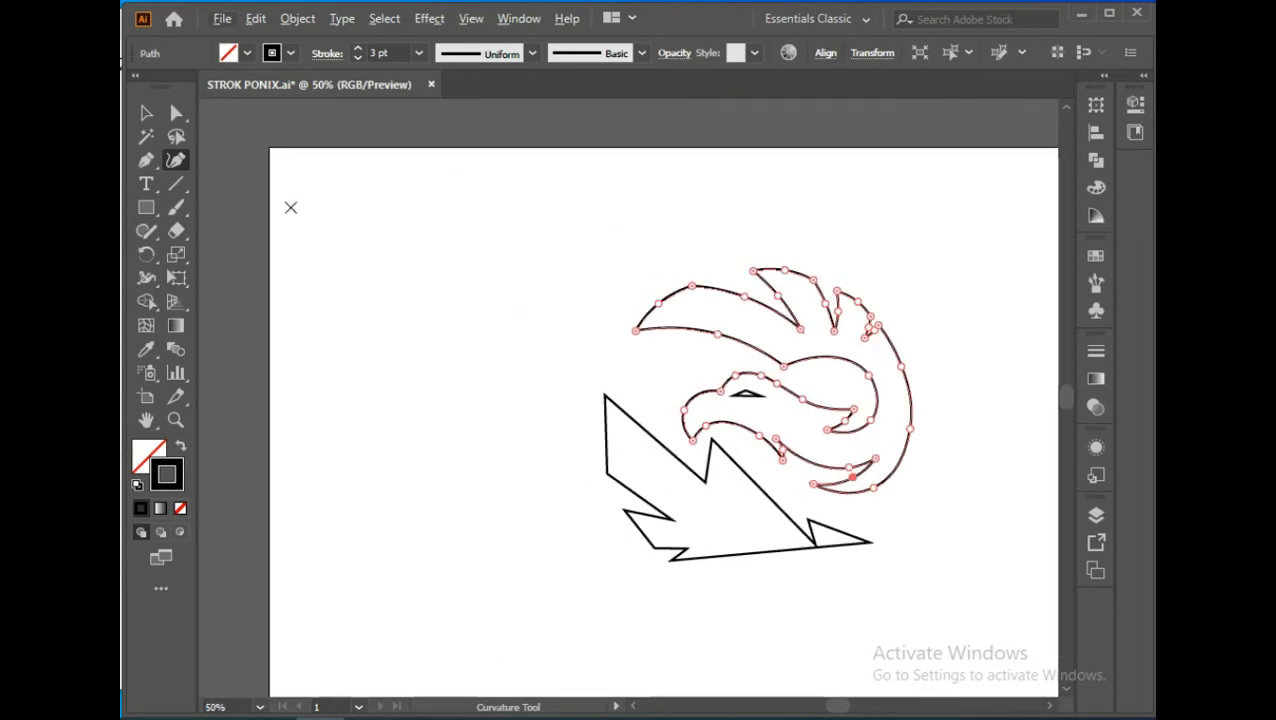
key(v)
click(341, 241)
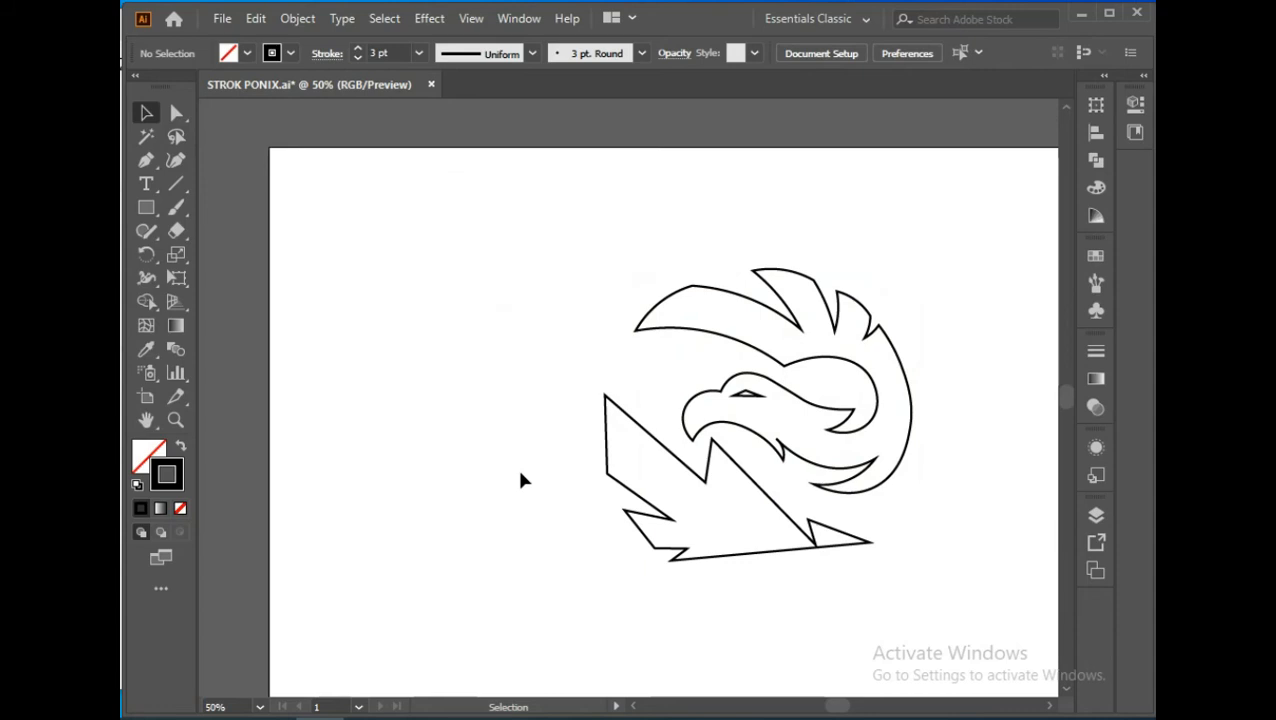
Step: Shape the front edge of the lower wing outline into an S-curved neck line and bow the short notch edge at its base
click(177, 164)
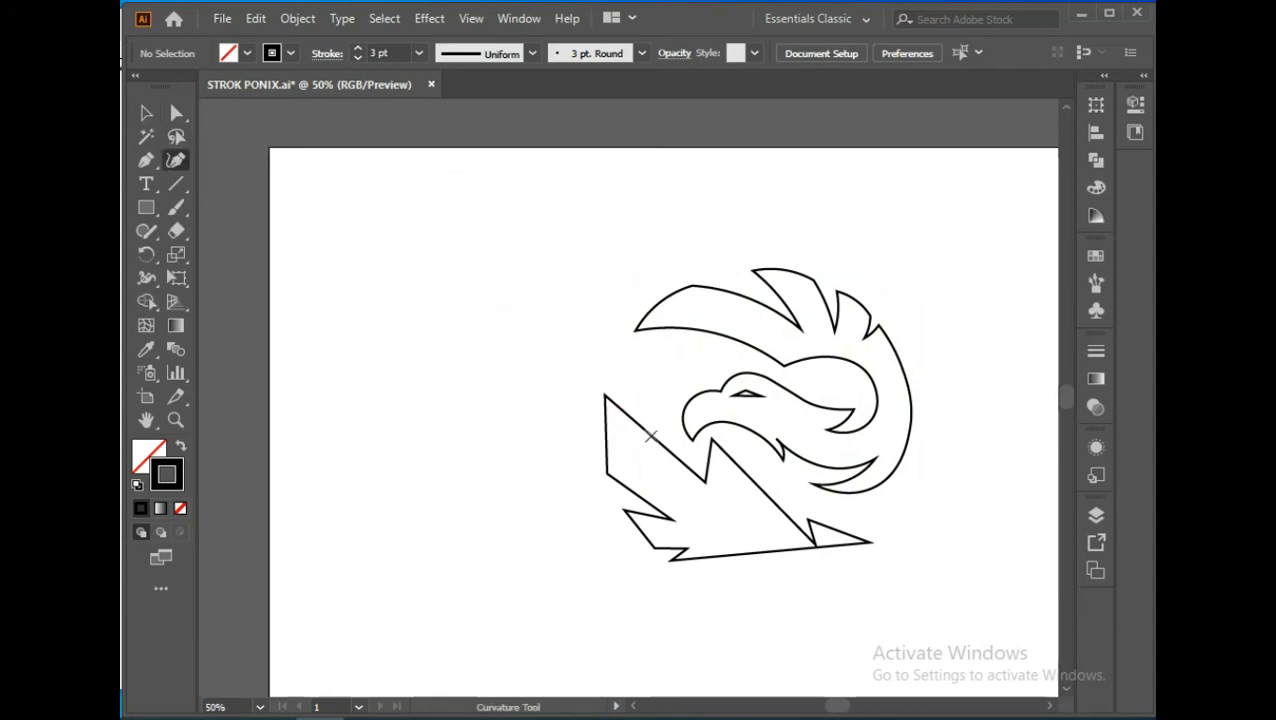
key(space)
drag(630, 369, 465, 326)
scroll(520, 393, up, 2)
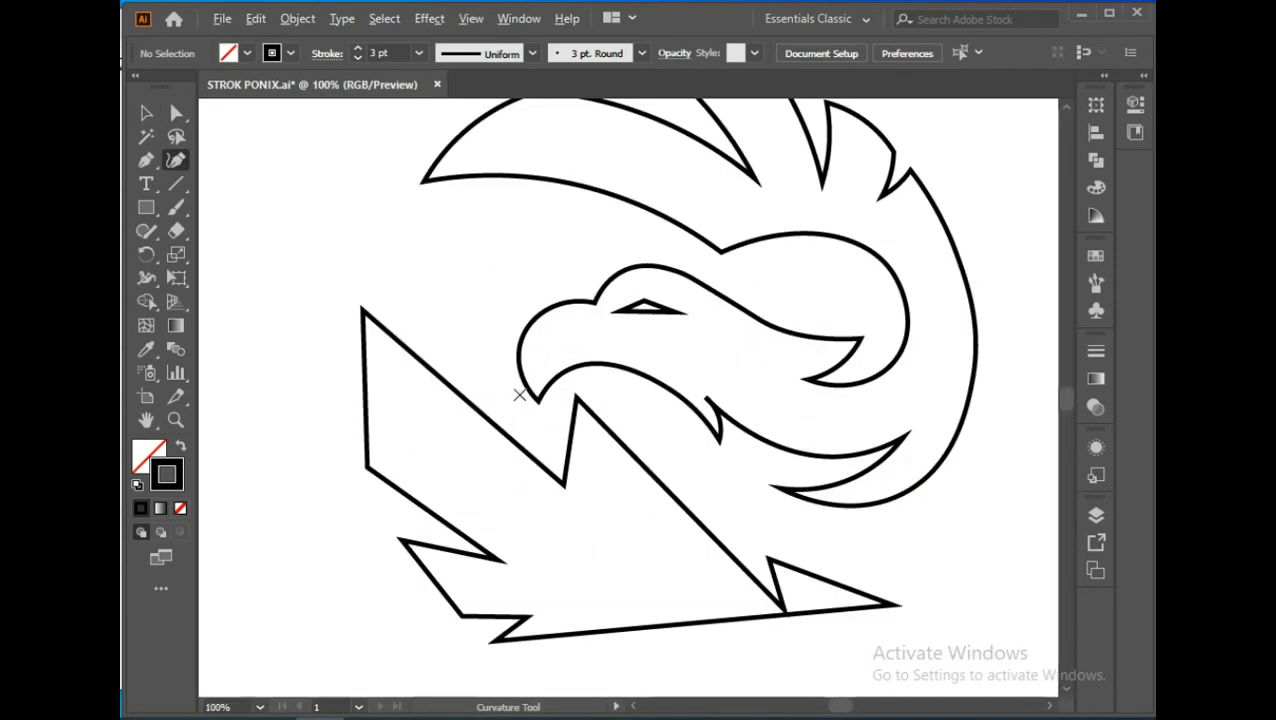
click(575, 396)
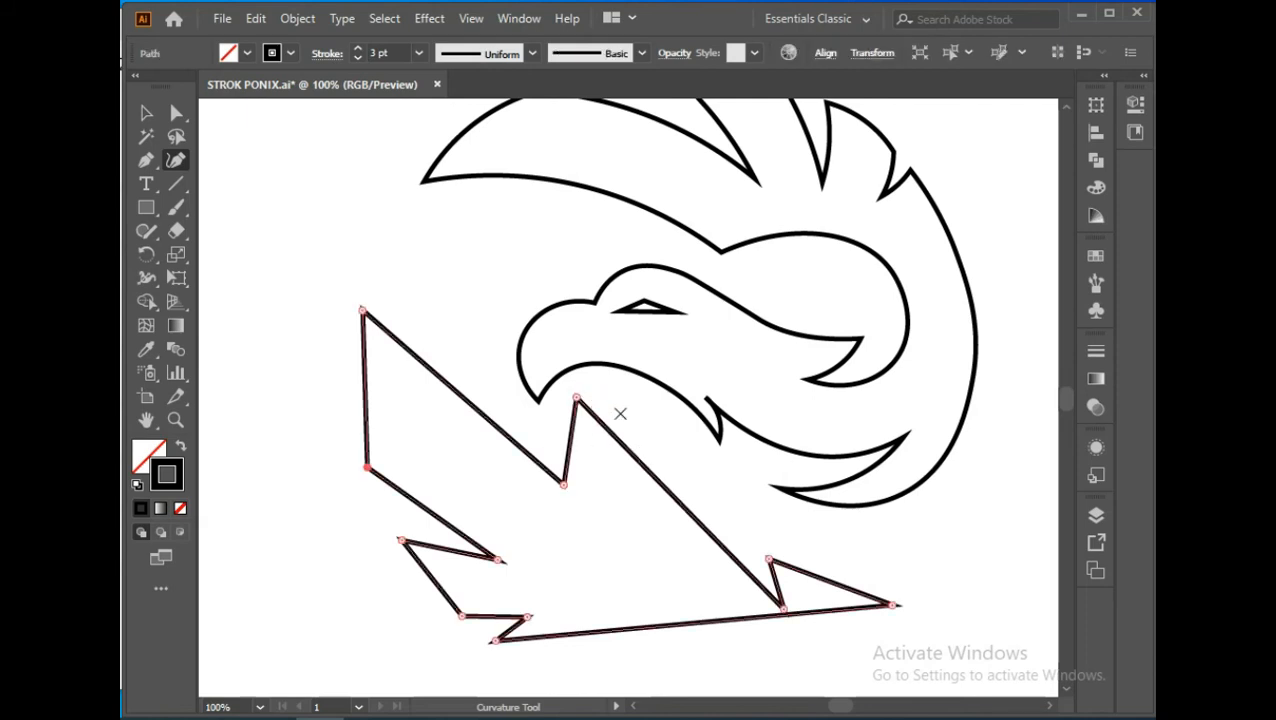
drag(631, 438, 622, 405)
click(690, 451)
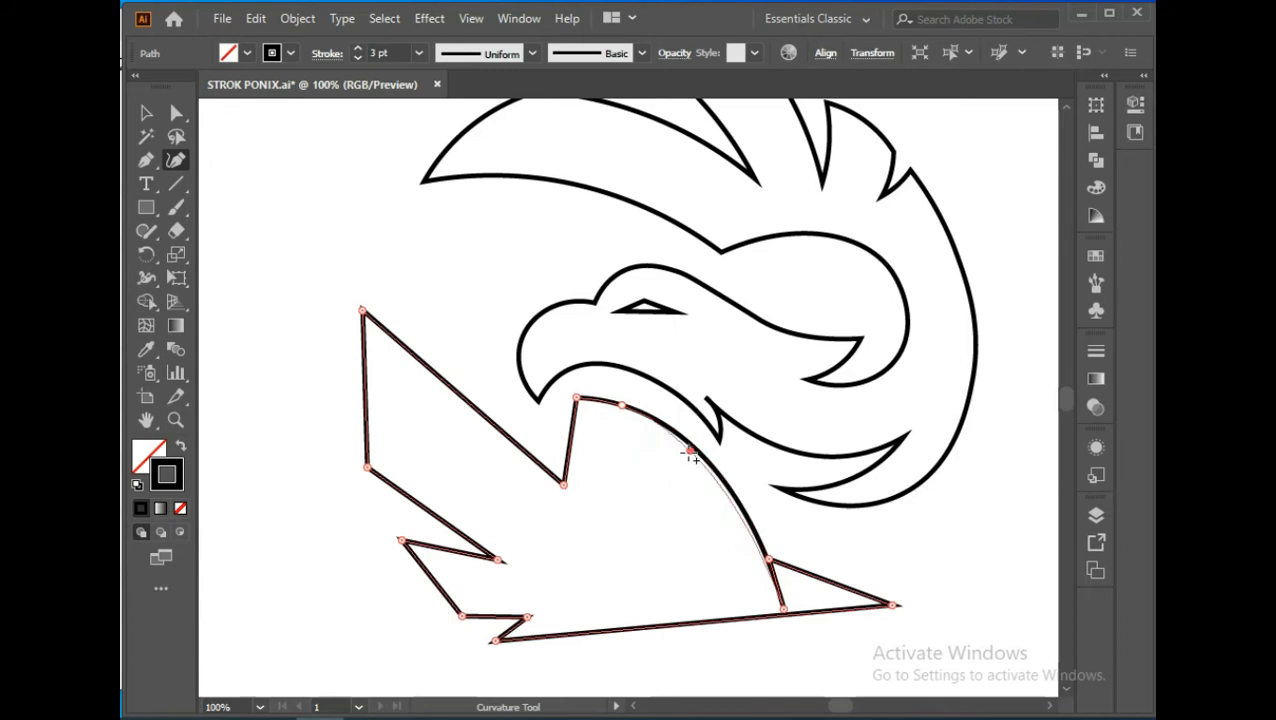
drag(752, 538, 744, 574)
click(771, 581)
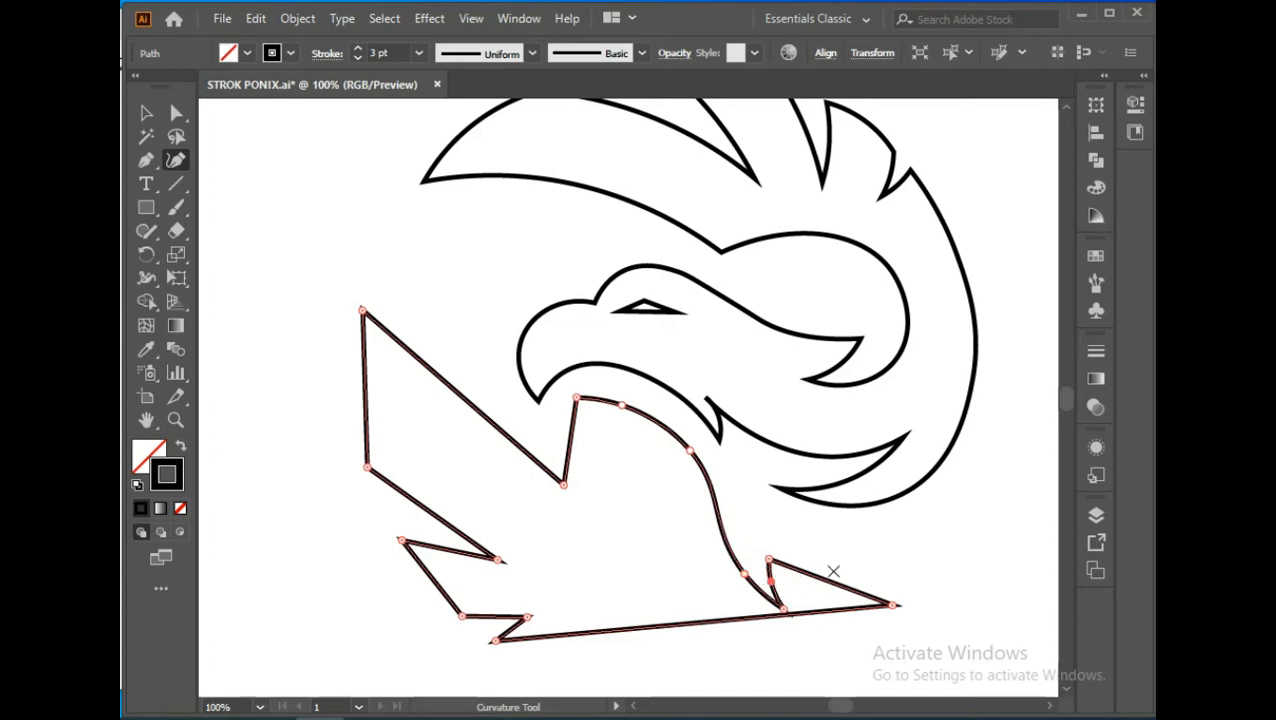
Step: Curve the upper edge of the pointed tip beside the notch and bow the long bottom edge into a wide downward arc
click(817, 582)
drag(706, 623, 703, 648)
scroll(646, 535, down, 2)
drag(676, 592, 681, 609)
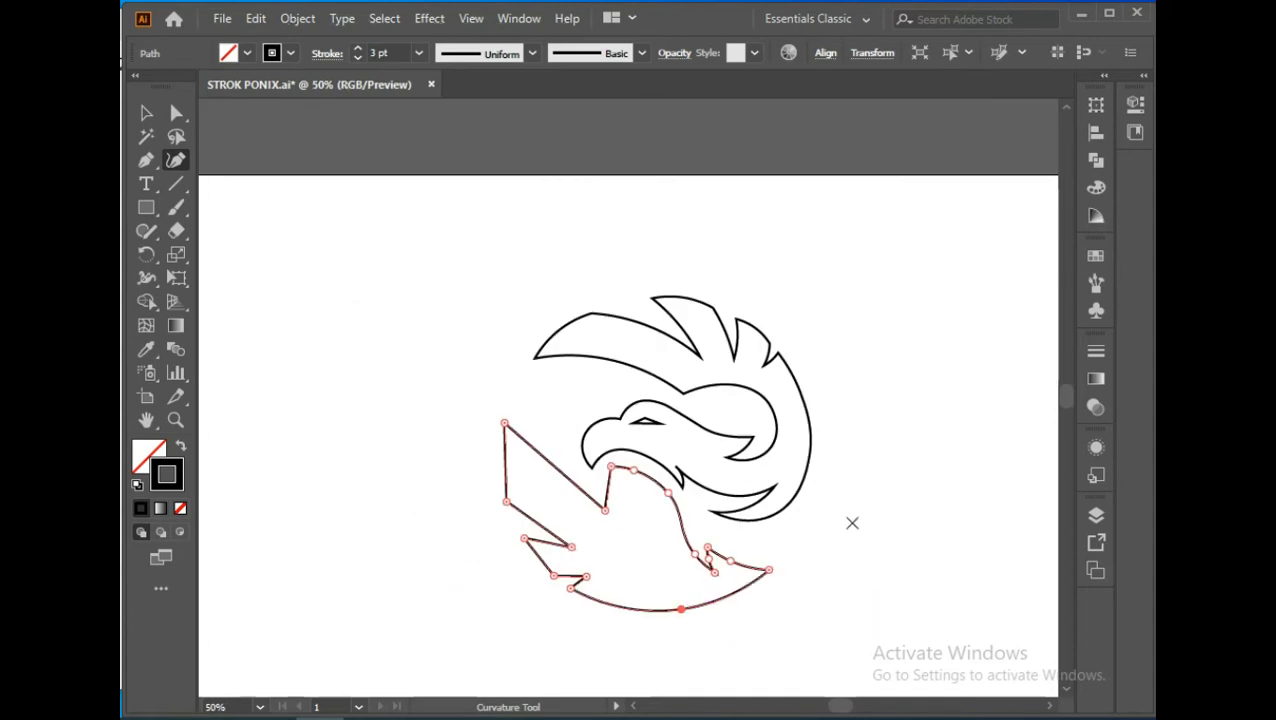
Step: Curve both edges of the small notch at the wing's lower end and bow the outer edge of the feather above it
scroll(610, 583, up, 3)
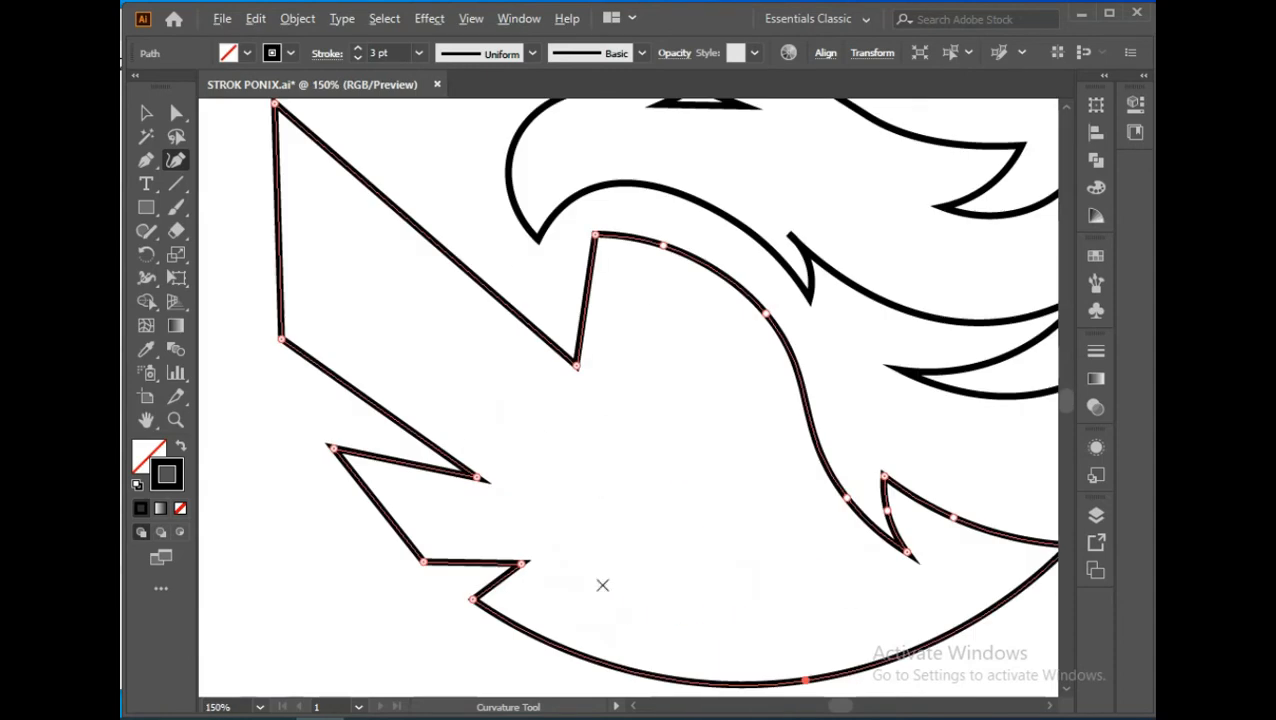
click(474, 567)
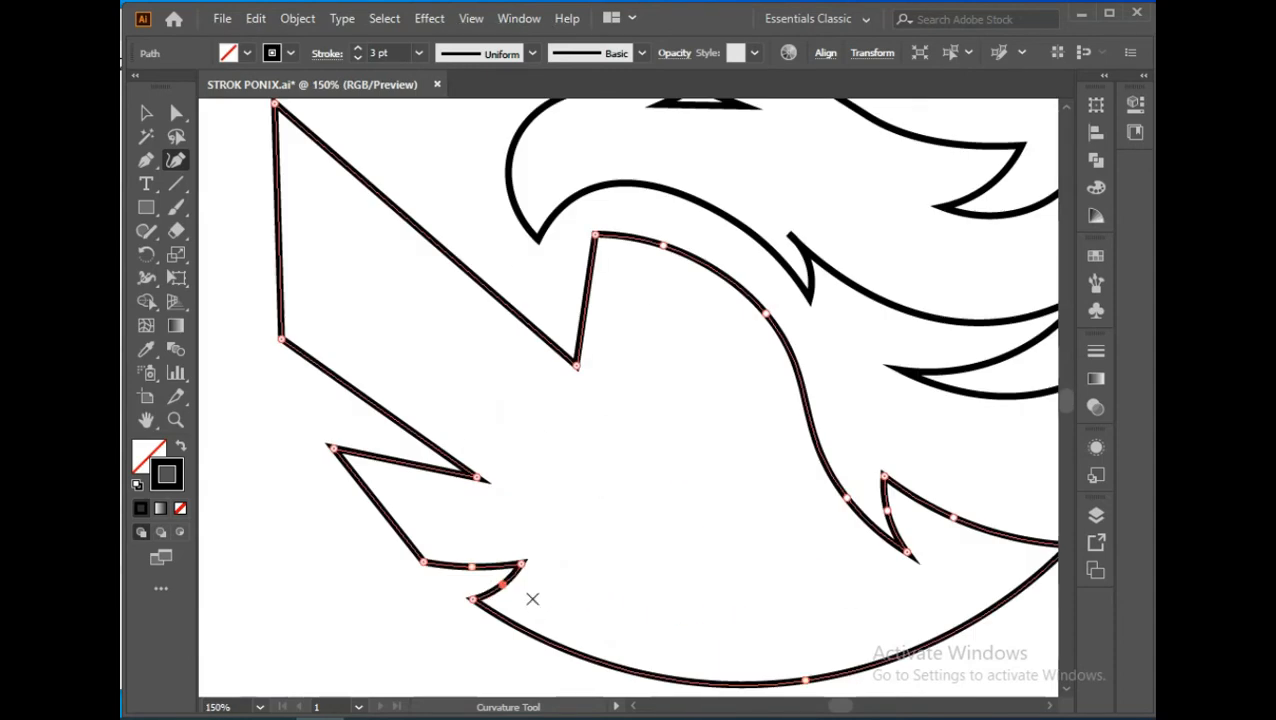
scroll(530, 596, up, 4)
scroll(496, 586, down, 6)
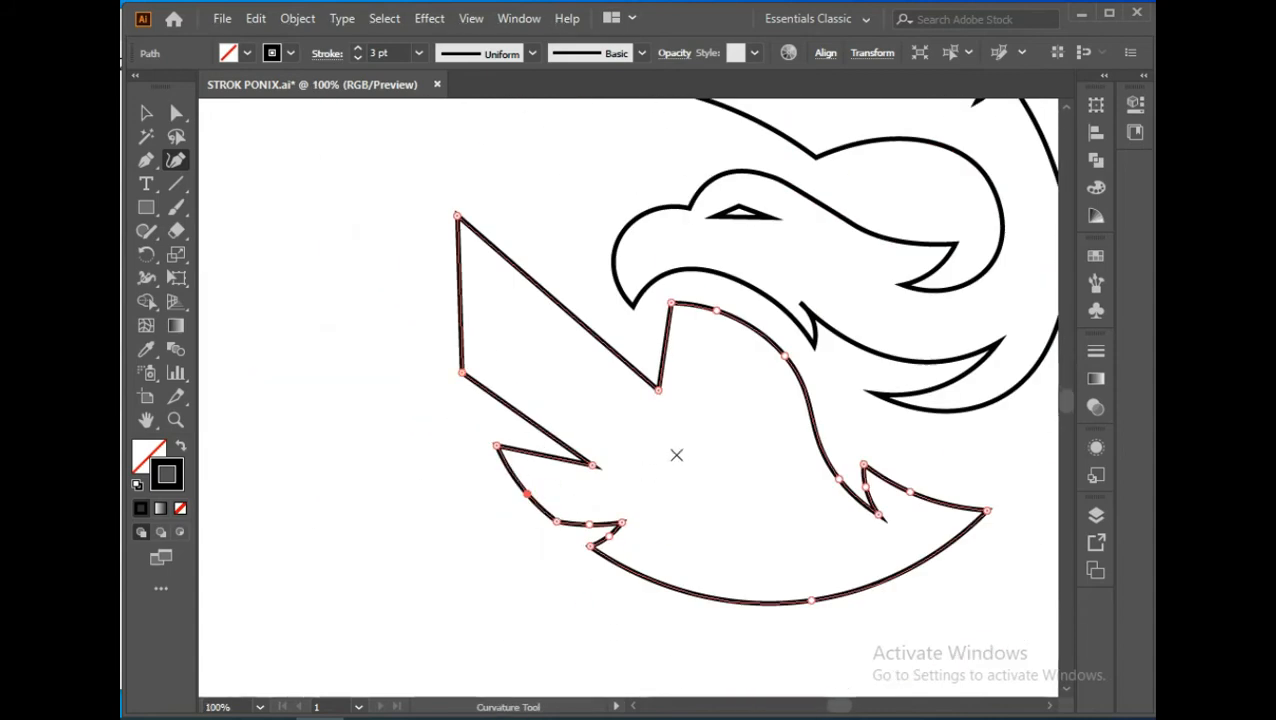
Step: Curve the lower, outer and inner edges of the wing's large upper feather
click(516, 424)
drag(454, 315, 448, 287)
drag(545, 303, 540, 310)
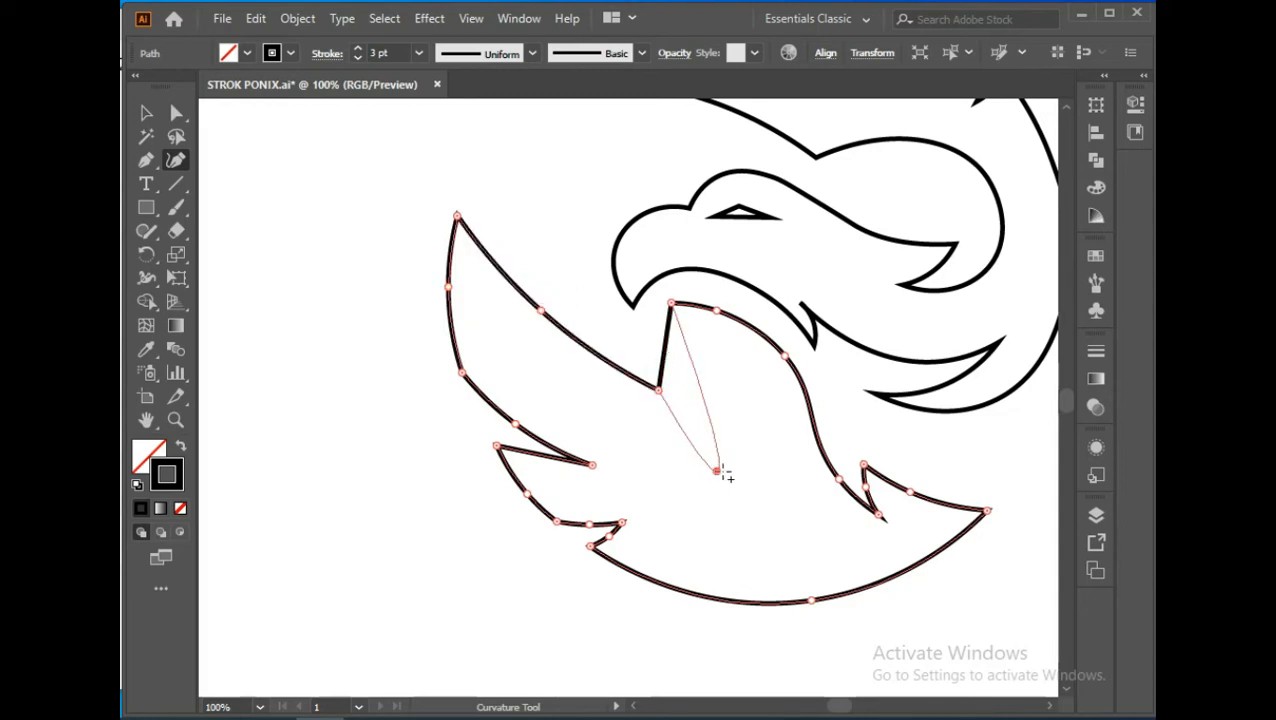
Step: Bend the straight edge between wing and neck into a deep rounded loop that rises to the pointed neck tip
drag(676, 467, 769, 444)
click(750, 368)
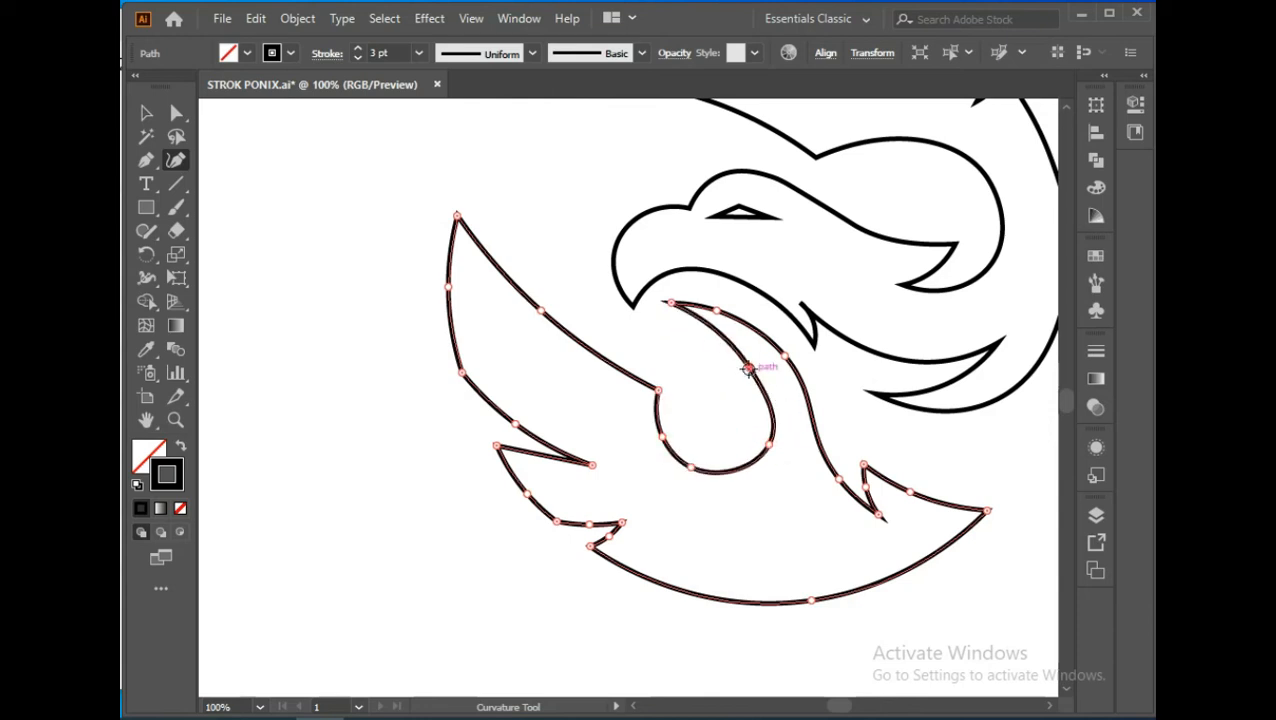
drag(749, 369, 755, 366)
drag(771, 444, 755, 452)
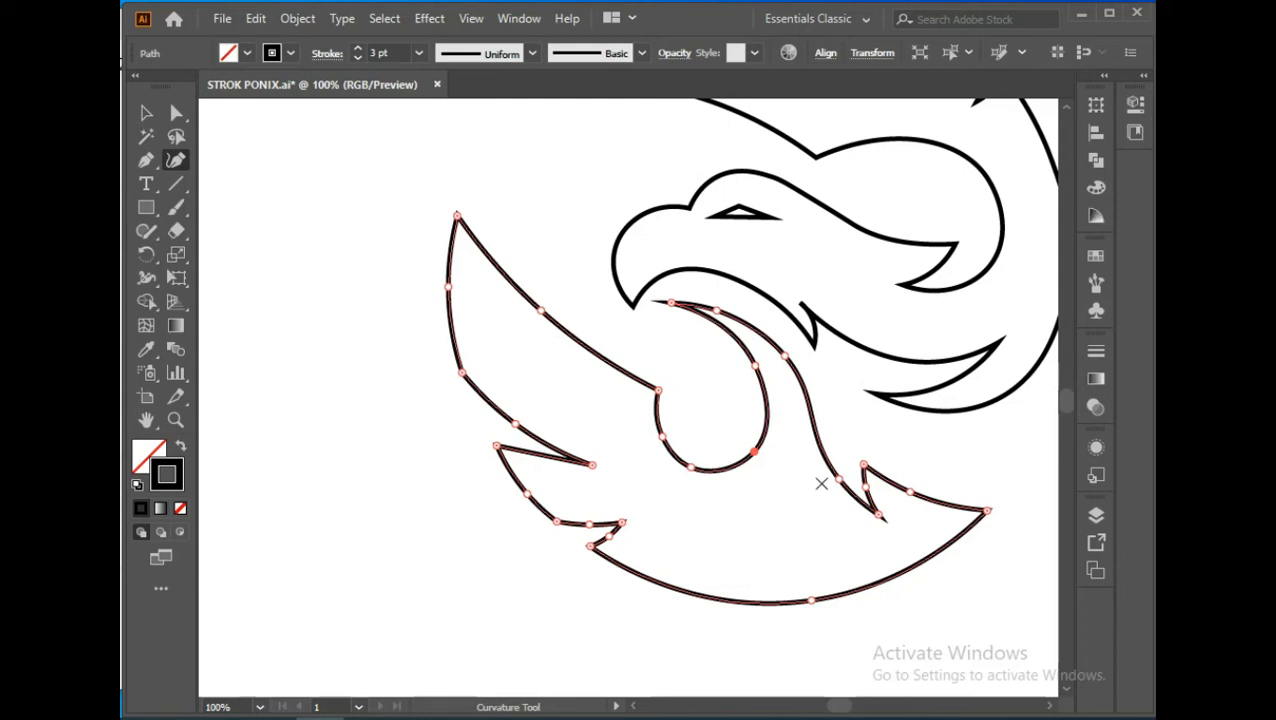
Step: Smooth the neck's outer arc and the rounded loop inside it by shifting their curve points, and deselect the wing outline
click(705, 300)
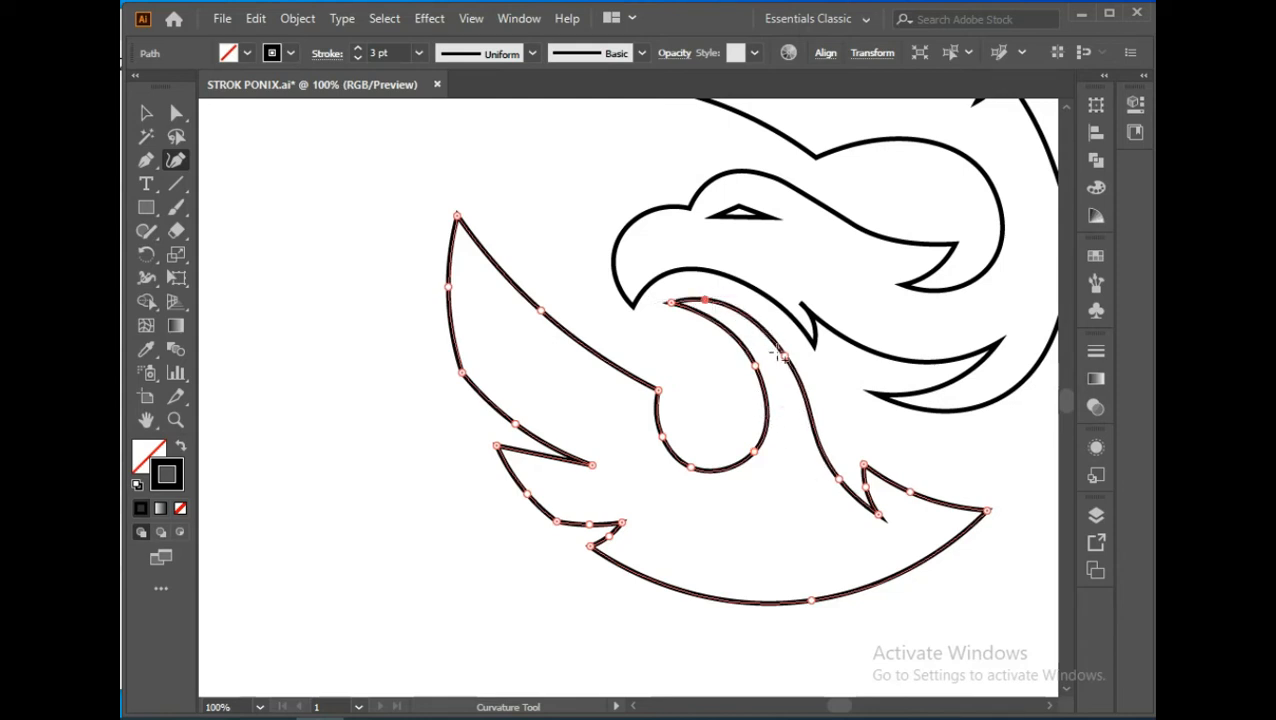
drag(786, 357, 792, 355)
drag(724, 468, 763, 452)
key(ctrl+0)
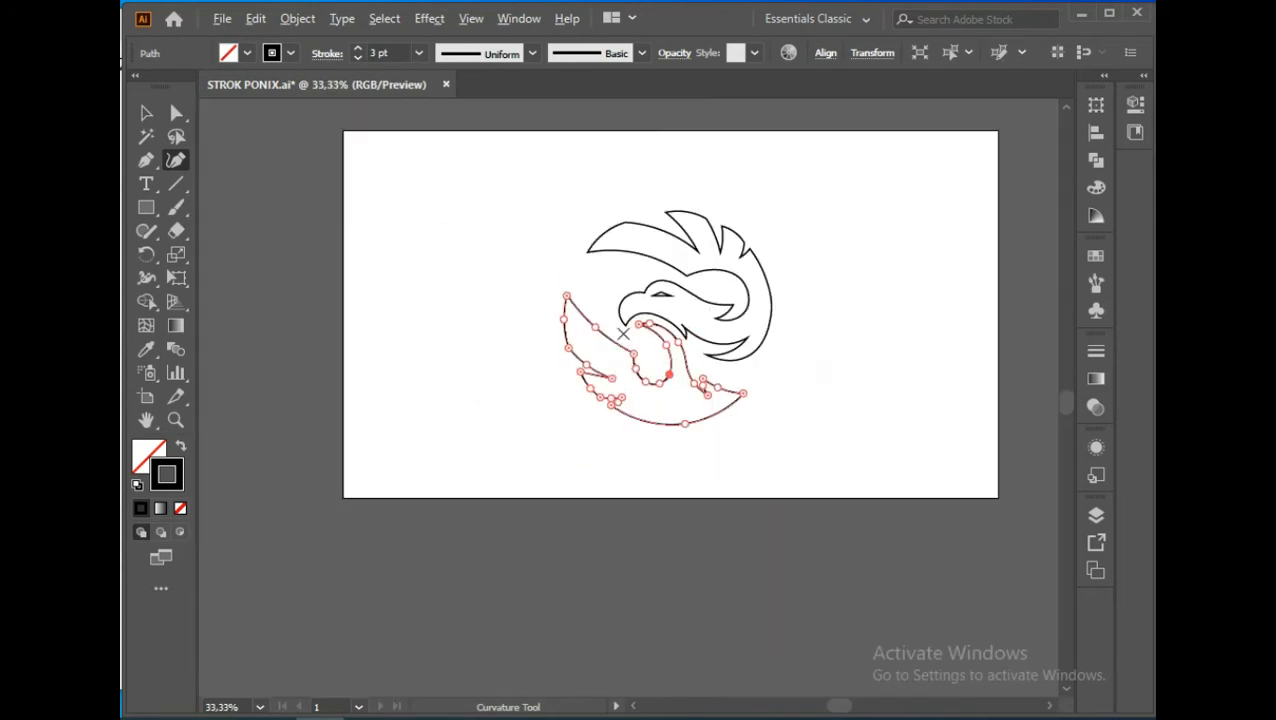
key(v)
click(886, 437)
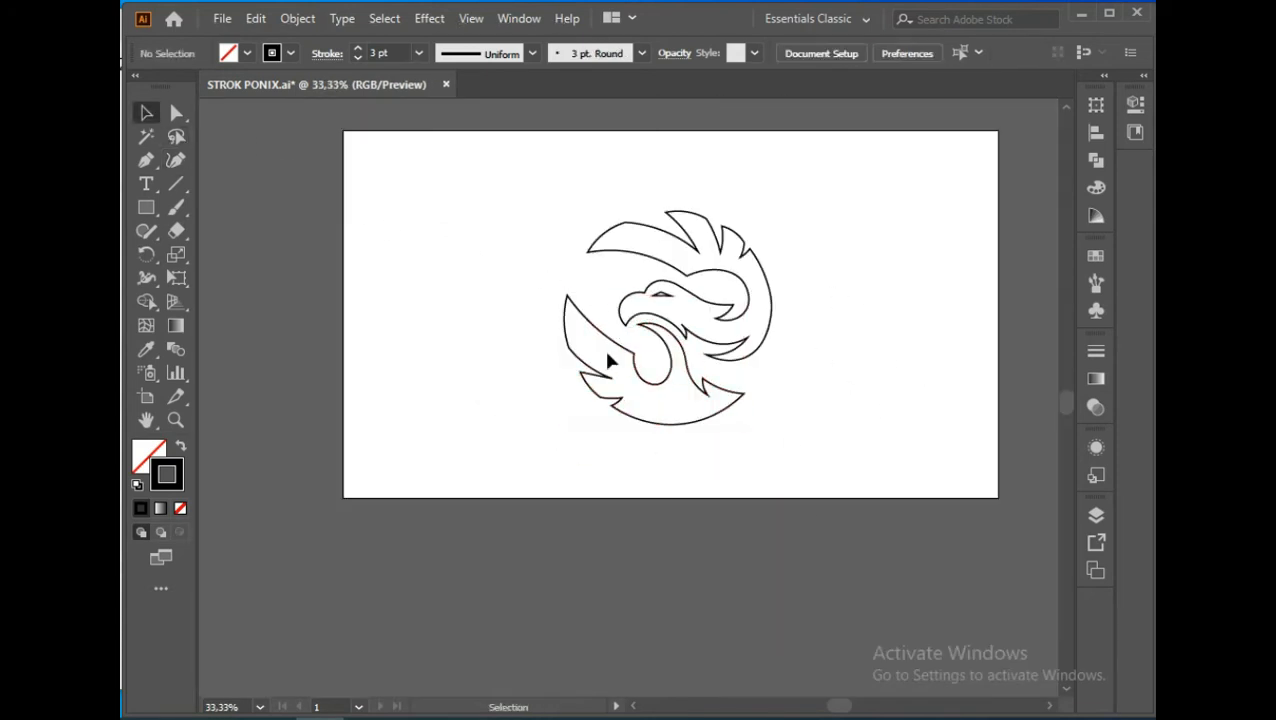
Step: Draw a circle with the Ellipse tool, then position and resize it to enclose the whole bird
key(space)
drag(835, 310, 796, 409)
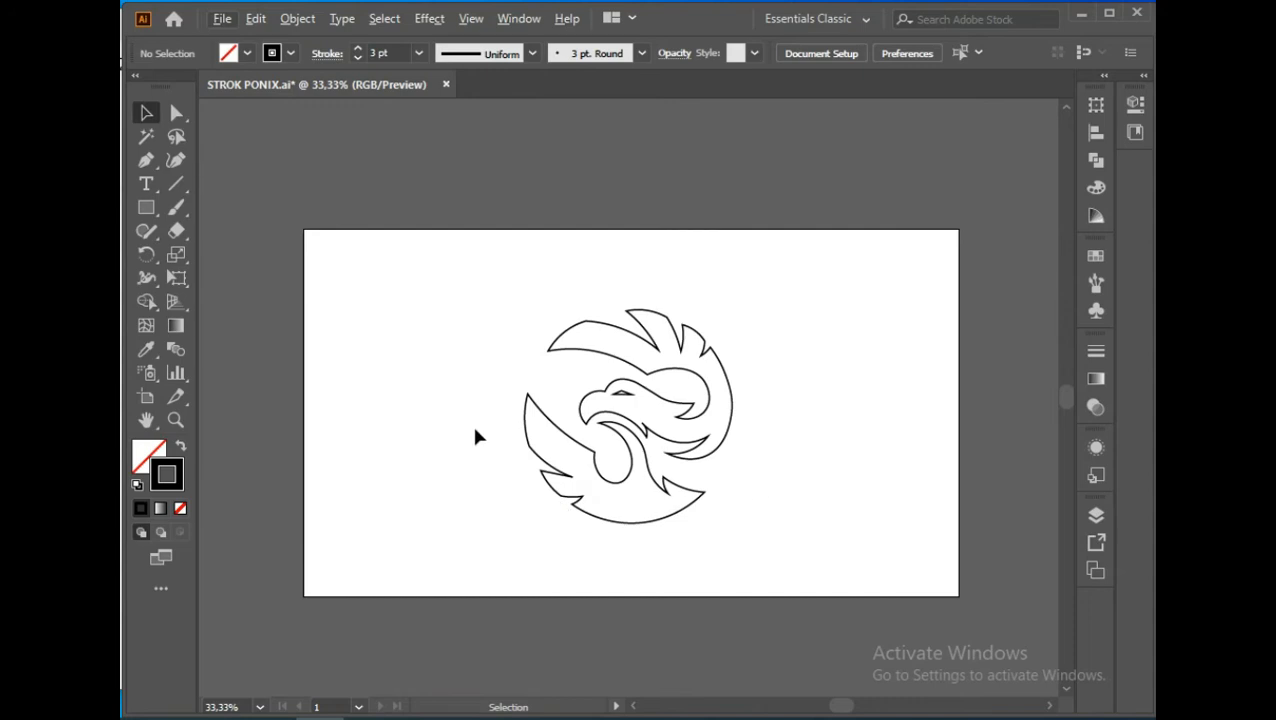
click(146, 207)
click(209, 254)
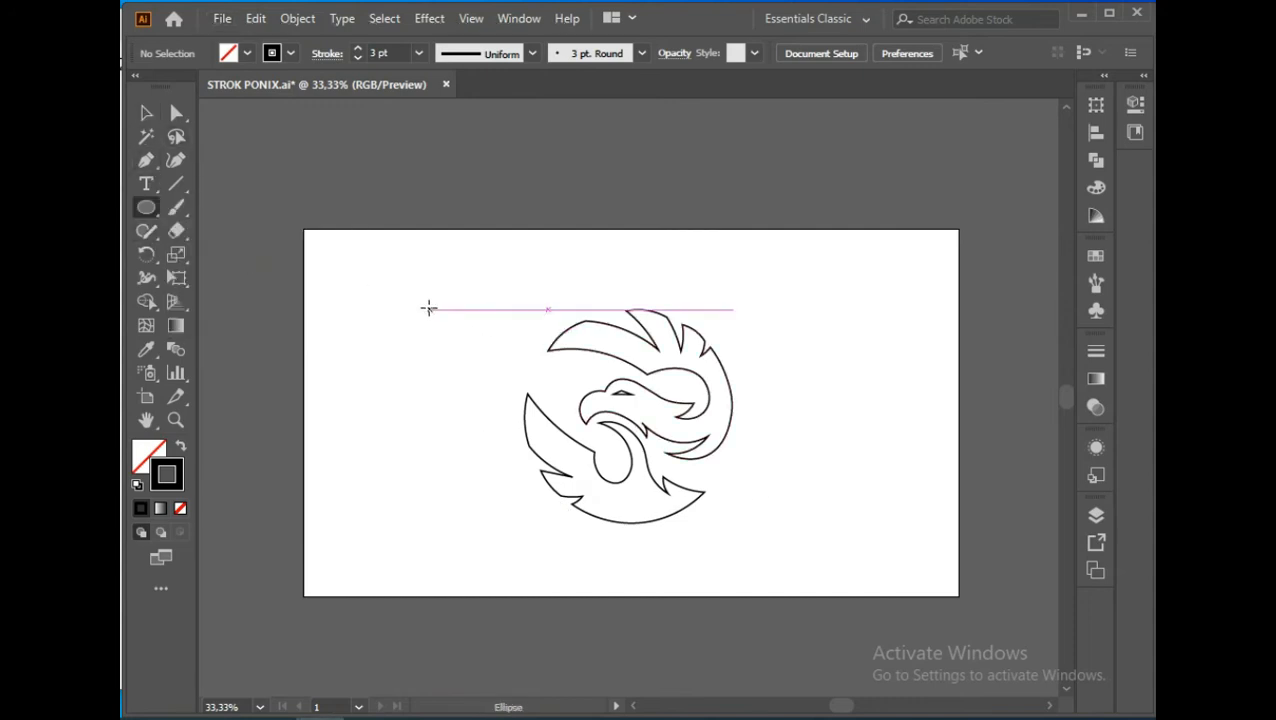
drag(449, 306, 661, 511)
key(v)
drag(550, 412, 634, 420)
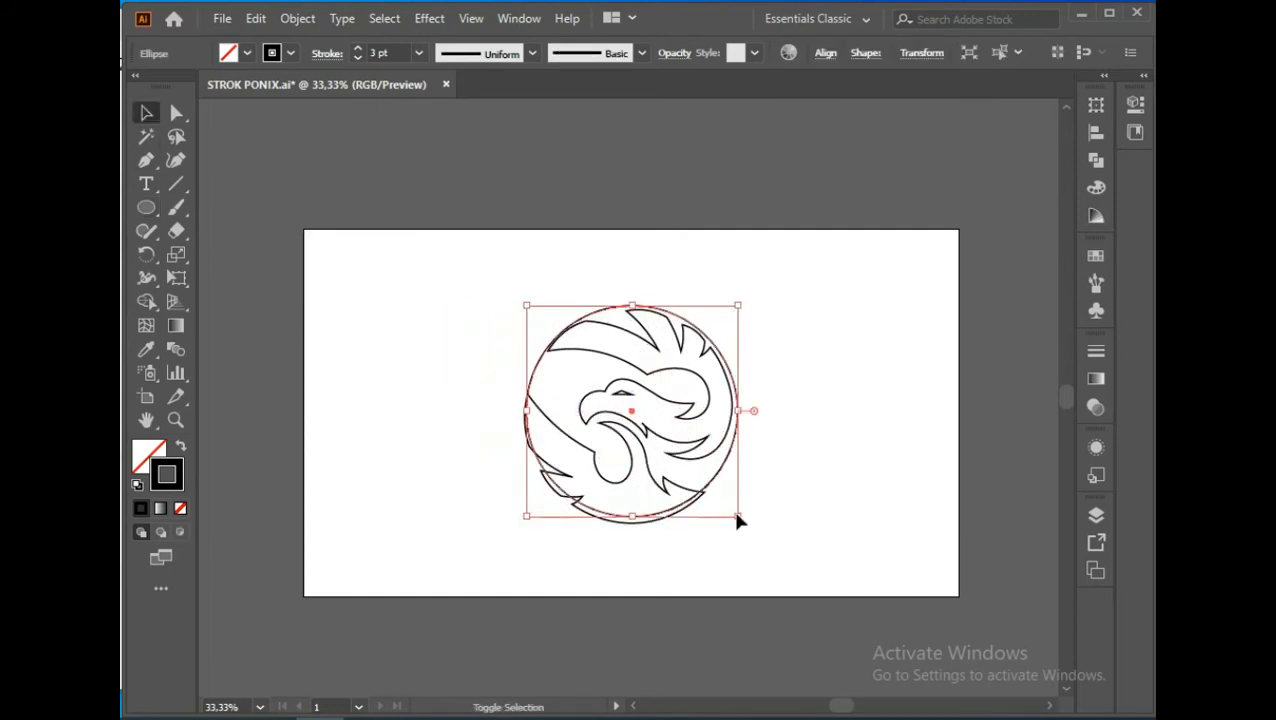
drag(738, 517, 744, 522)
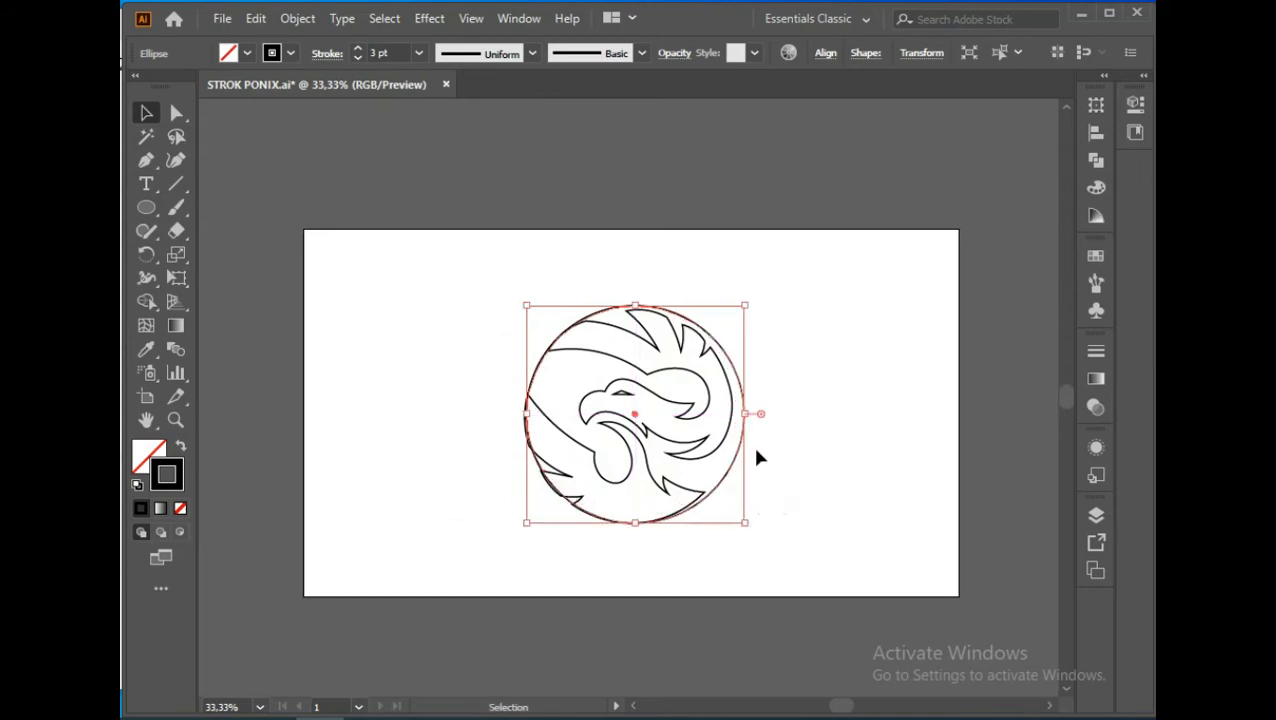
drag(745, 413, 738, 413)
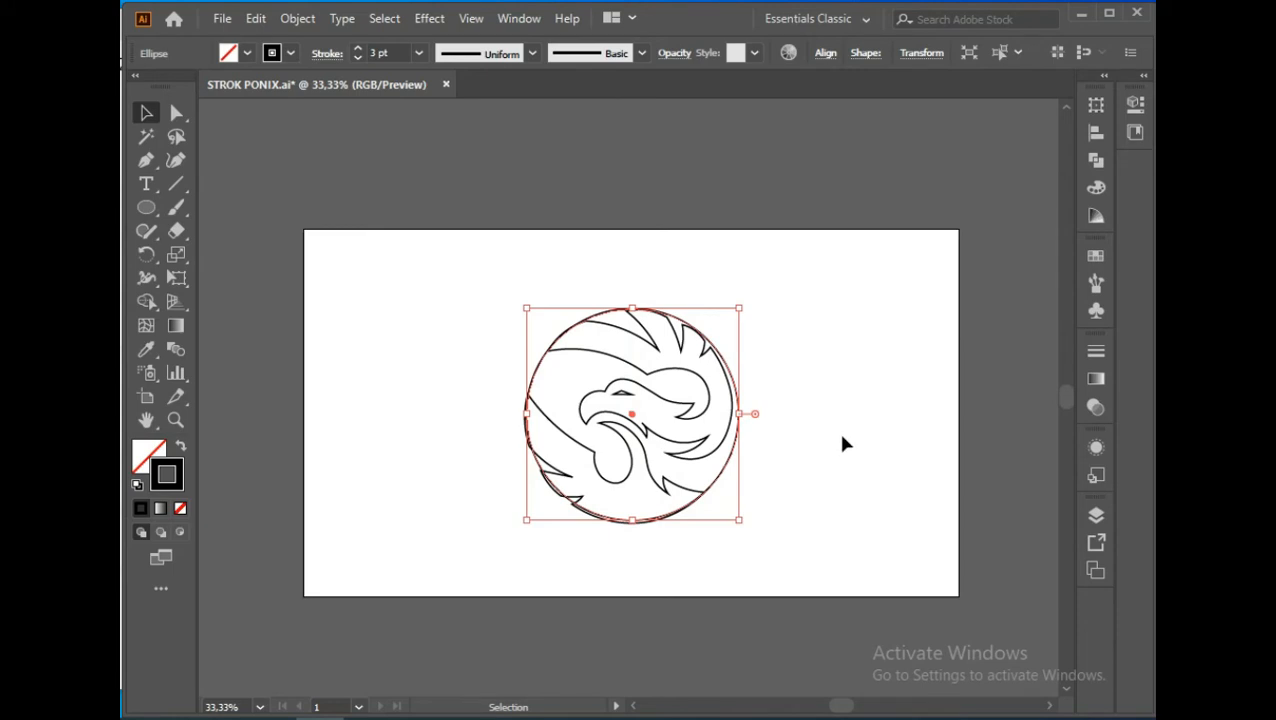
Step: Set the circle's opacity to 50%
click(683, 56)
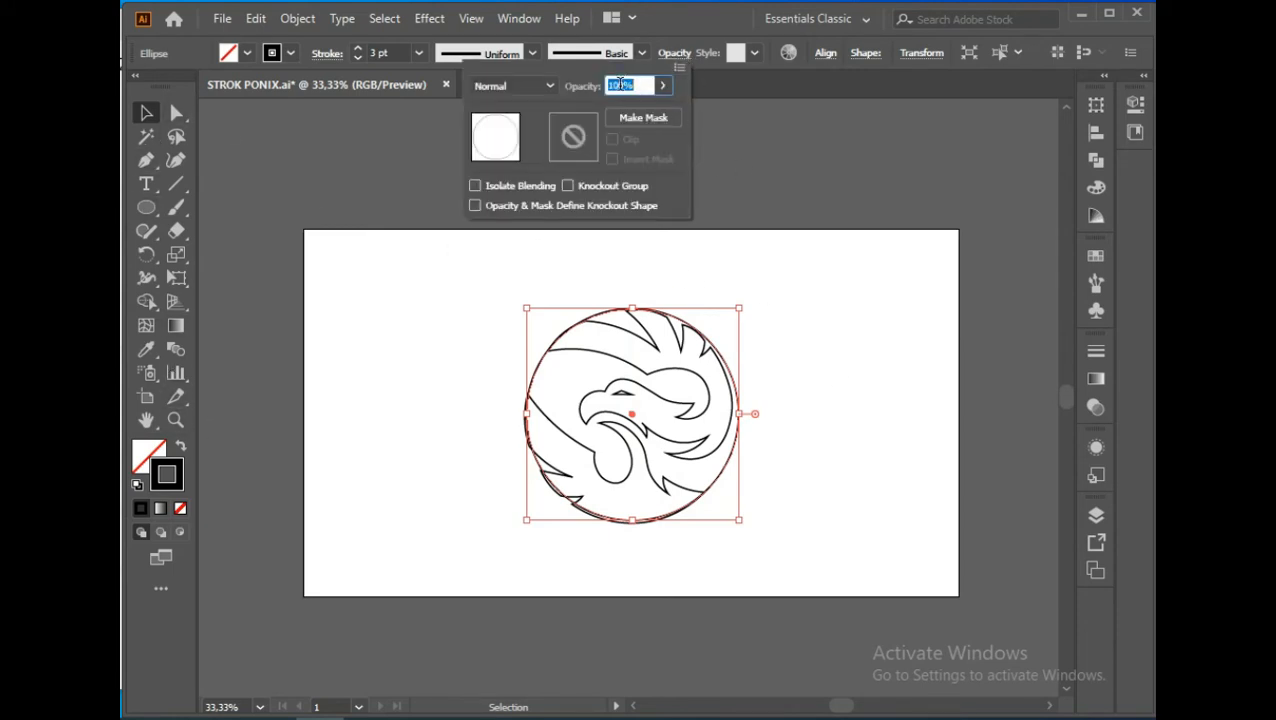
scroll(618, 85, down, 3)
click(662, 86)
drag(623, 110, 626, 110)
click(742, 118)
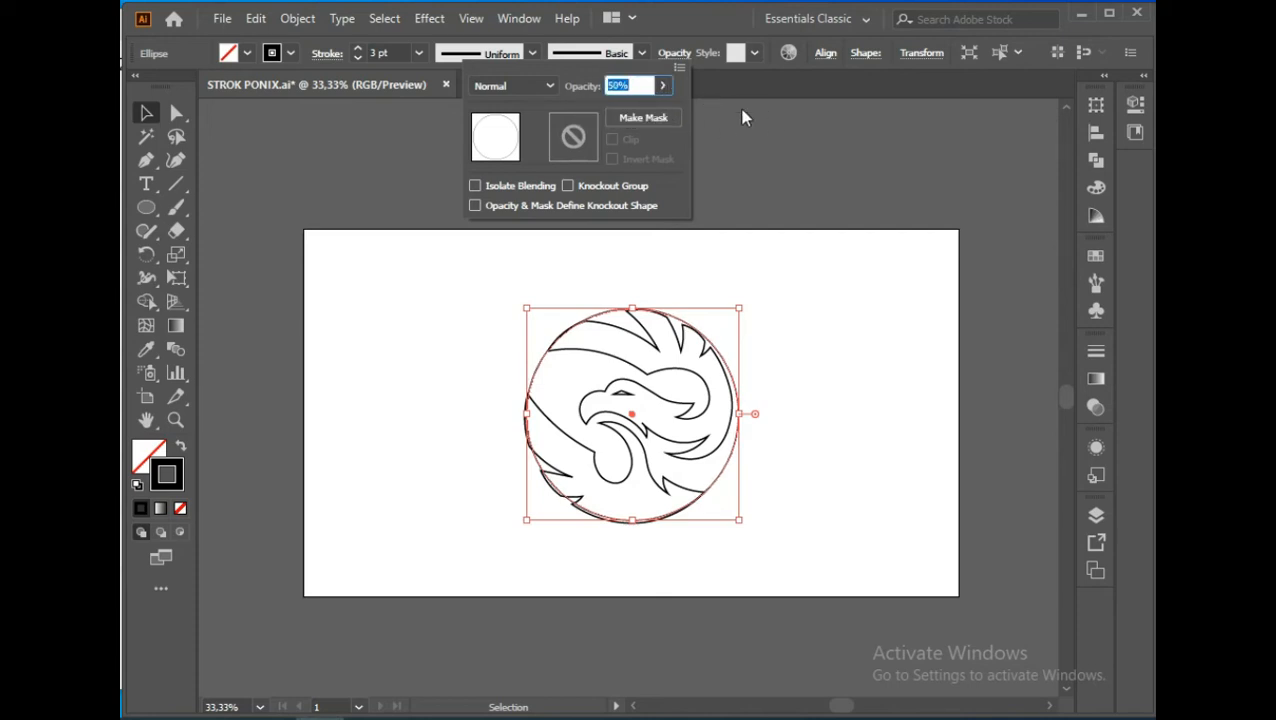
Step: Change the circle's stroke colour to pink and deselect it
double_click(166, 480)
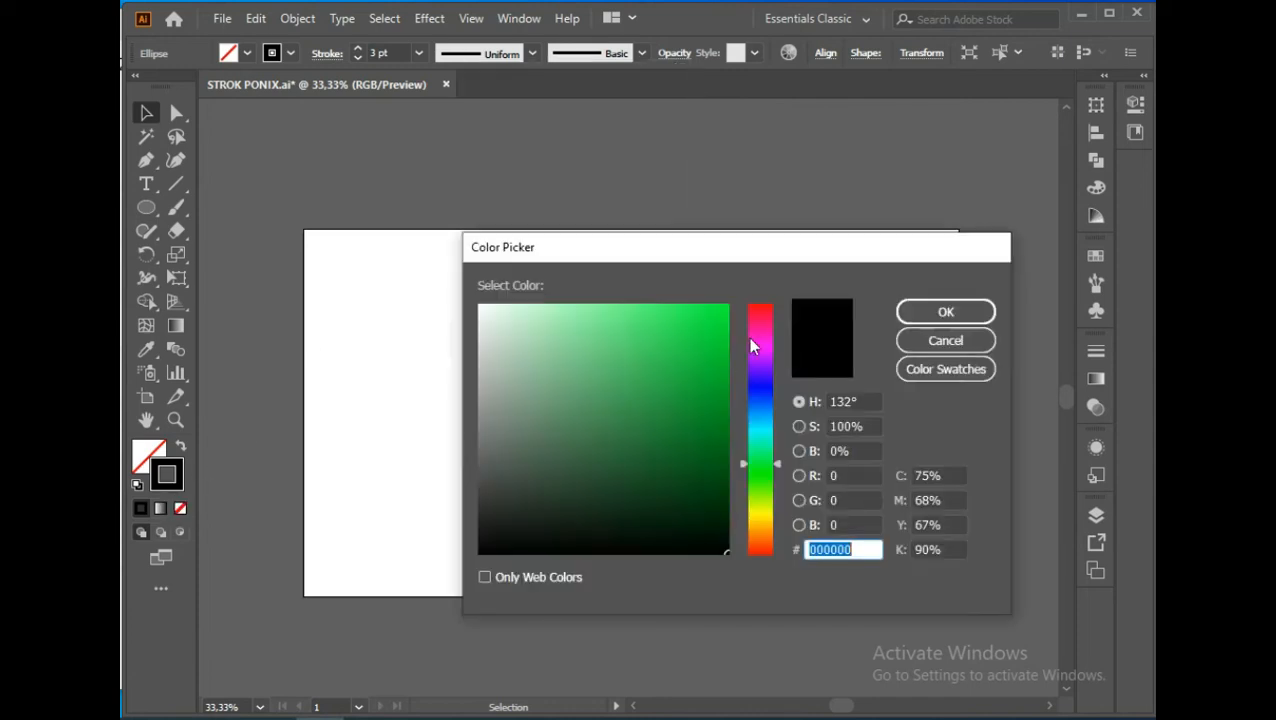
click(758, 323)
click(701, 313)
click(946, 312)
click(800, 398)
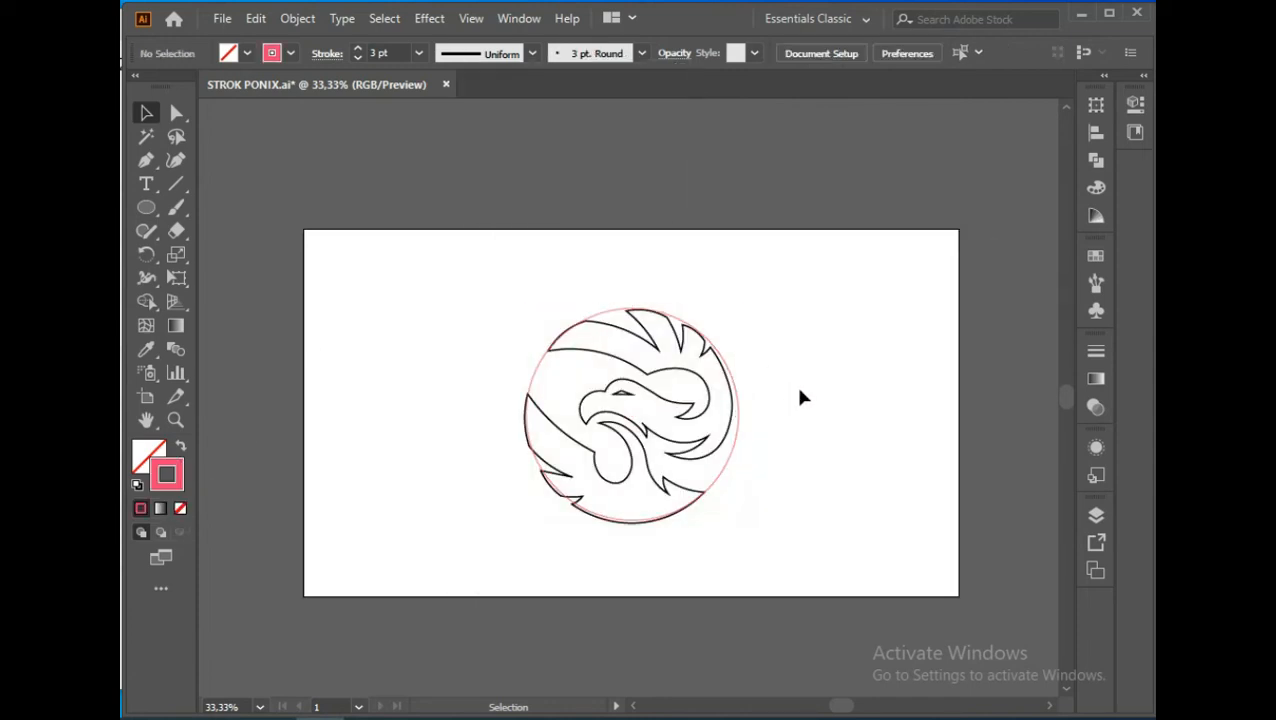
Step: Use the Curvature tool to align the outer edge of the front crest feather with the pink guide circle
scroll(749, 473, up, 3)
key(space)
drag(798, 445, 924, 638)
click(176, 160)
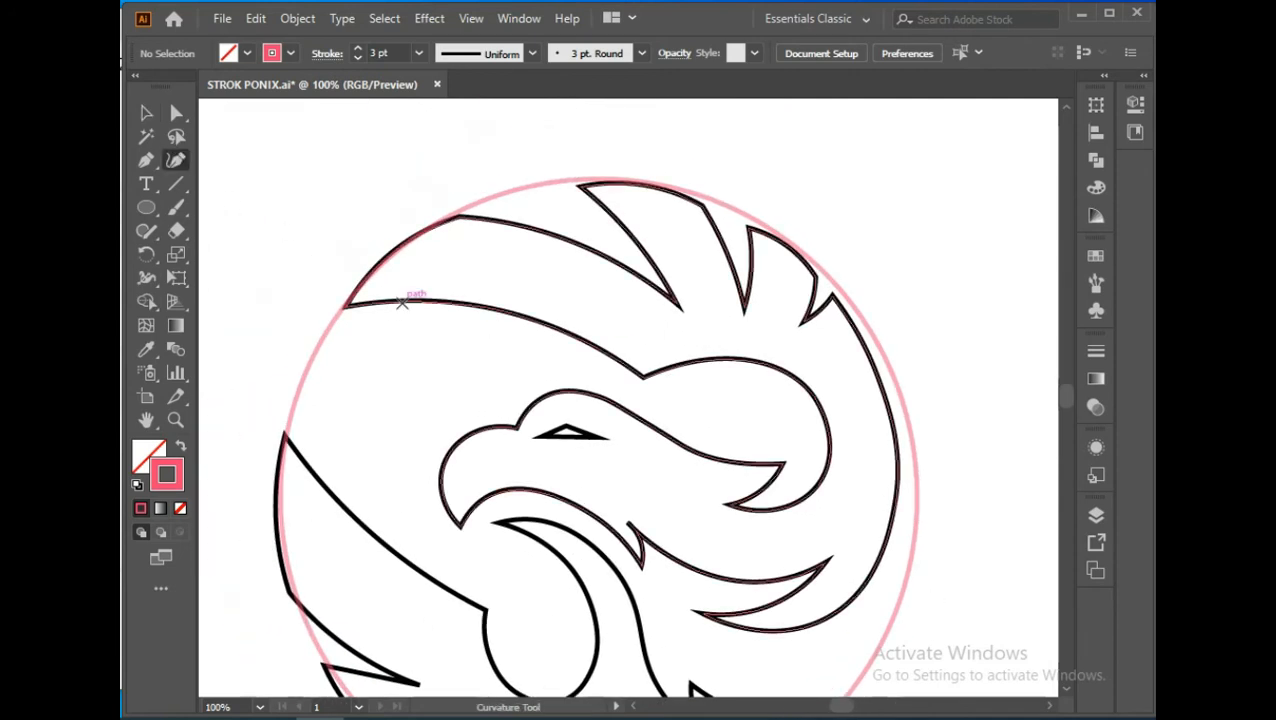
click(402, 302)
click(397, 253)
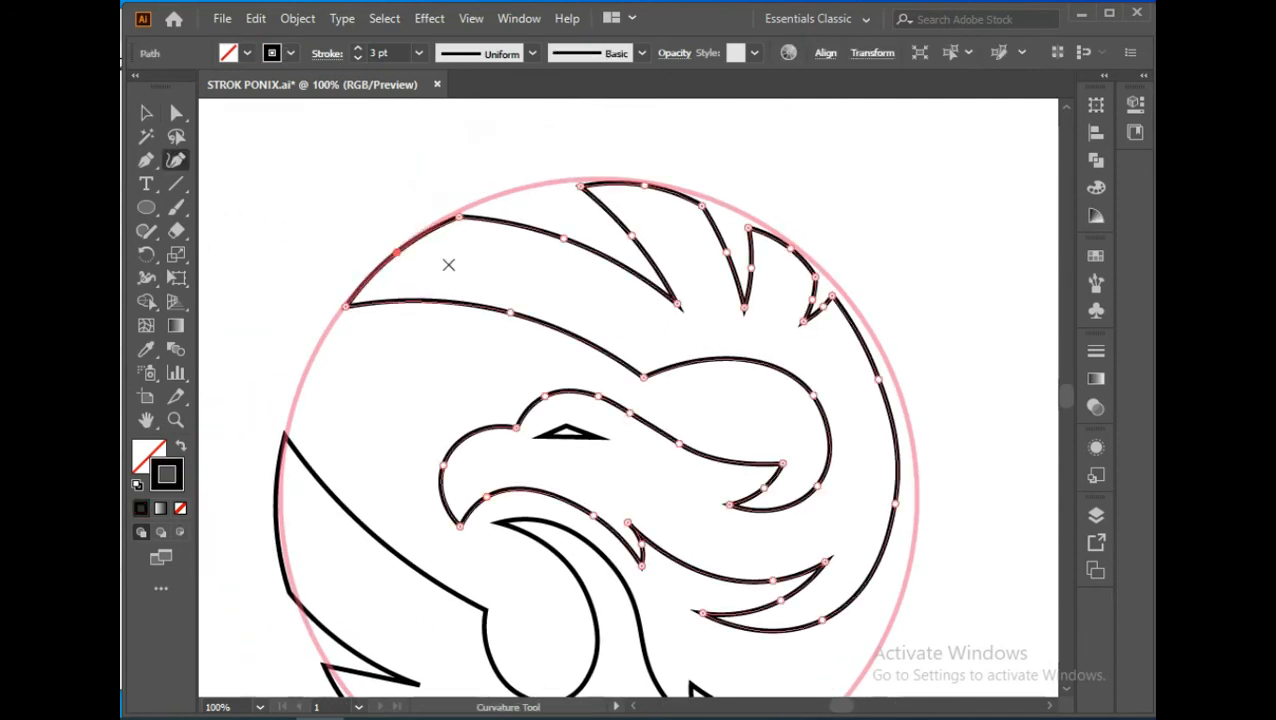
Step: Align the front crest feather's upper tip and the second crest feather's outer edge with the pink guide circle
click(455, 215)
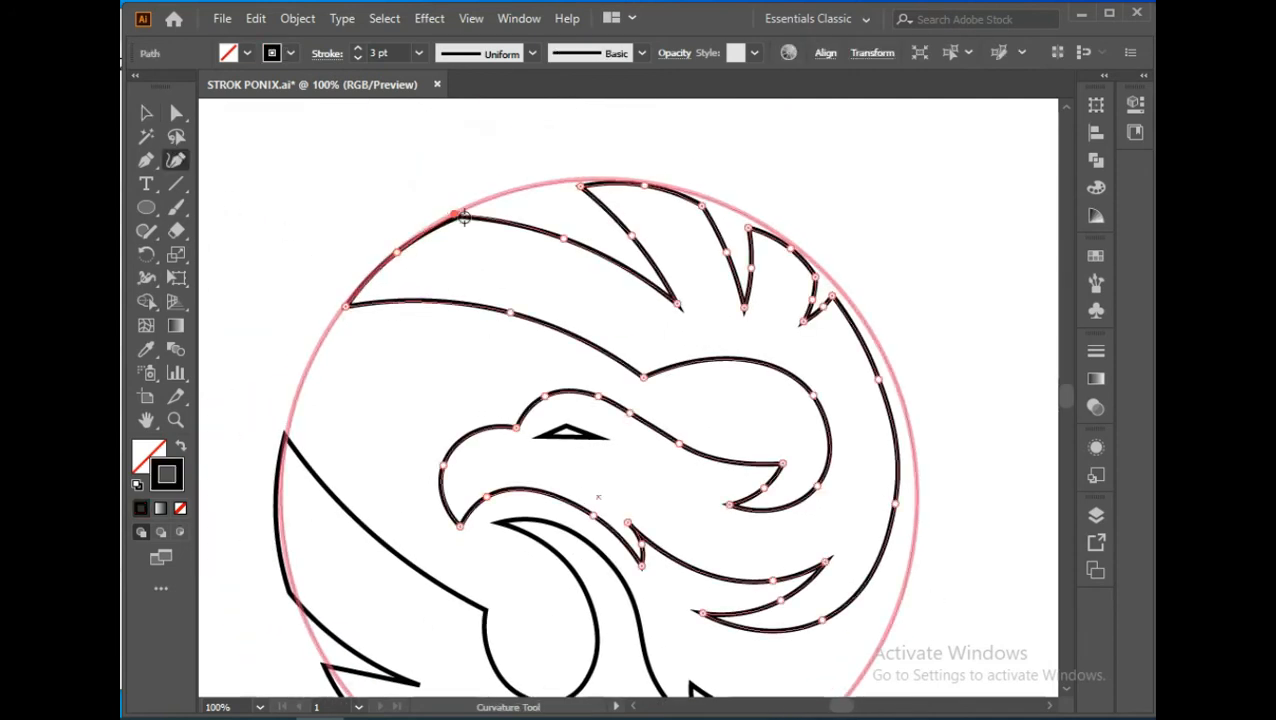
click(579, 186)
click(648, 186)
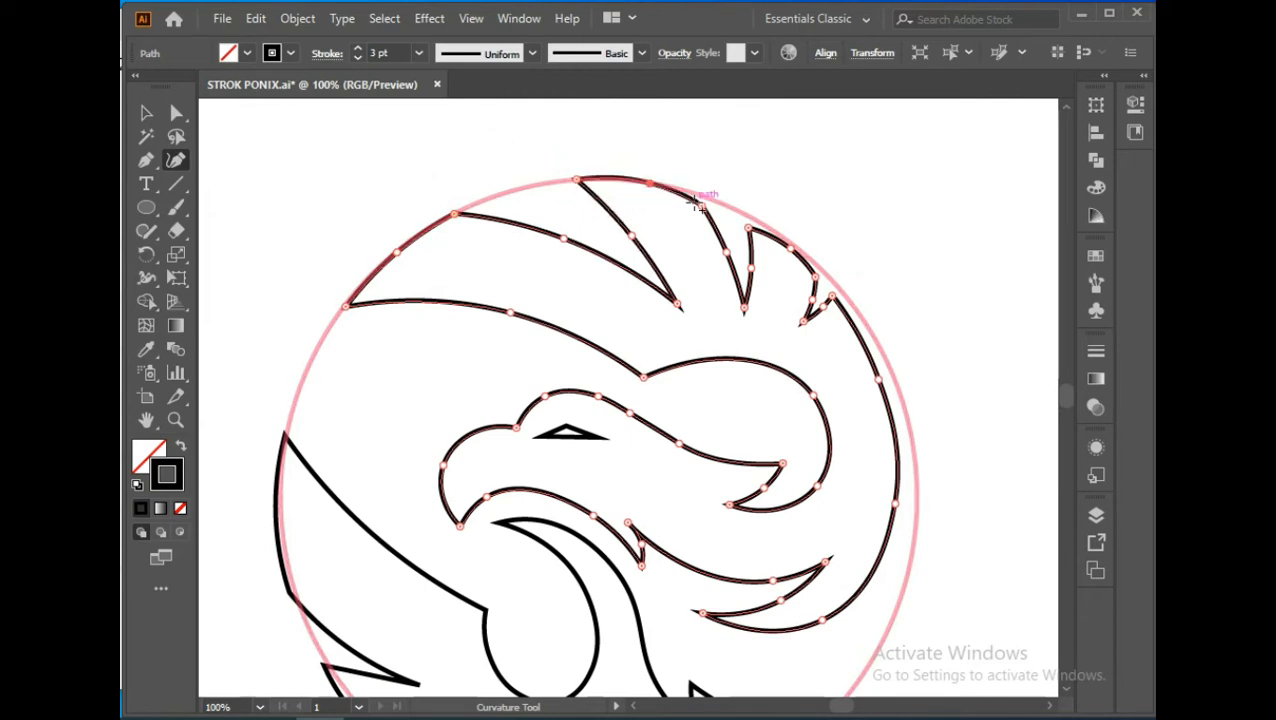
drag(700, 203, 715, 200)
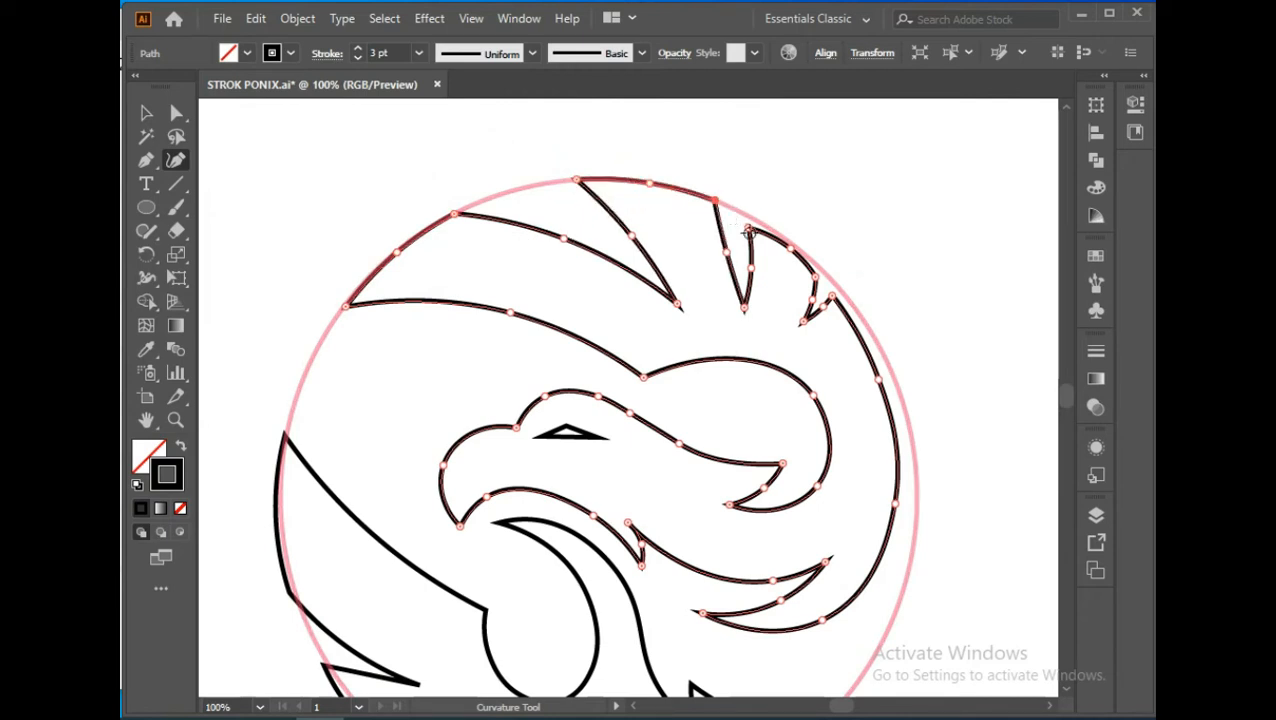
Step: Fit the rear crest feather's outer edge to the guide circle and adjust the curves of the notches on either side
click(733, 255)
drag(749, 229, 844, 296)
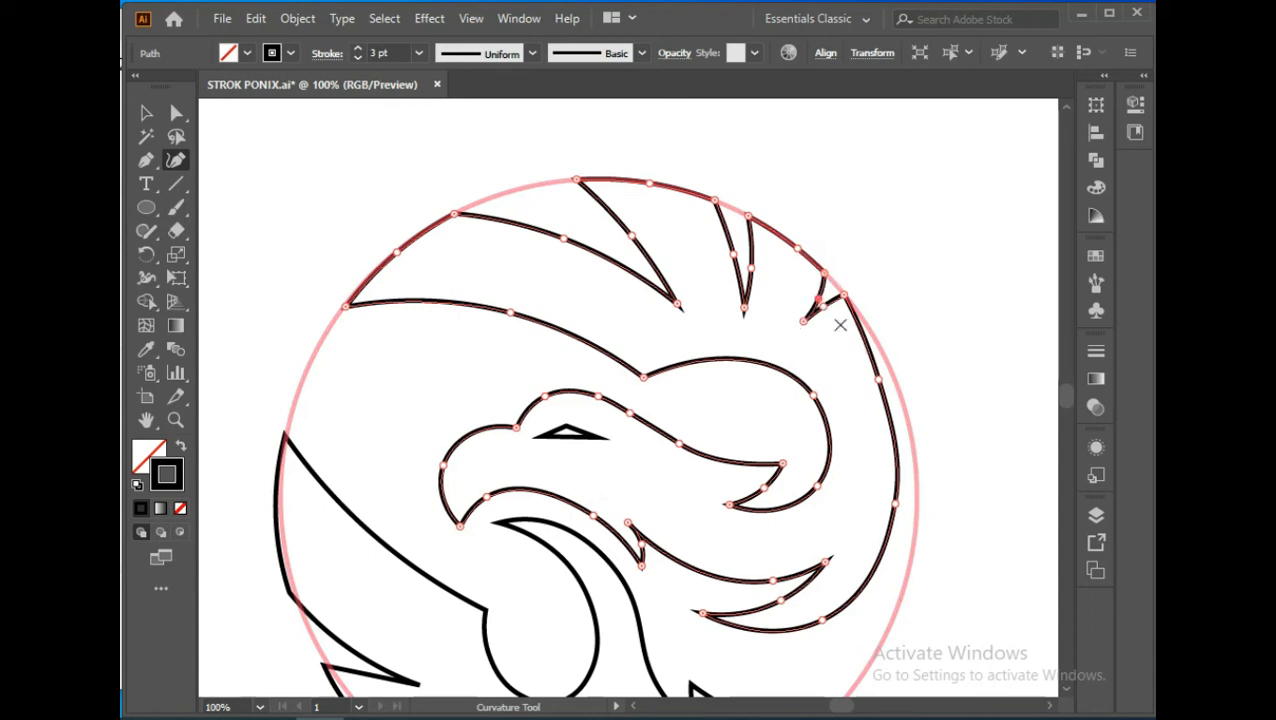
click(829, 310)
Step: Pull the curve behind the bird's head outward so it follows the guide circle
click(895, 385)
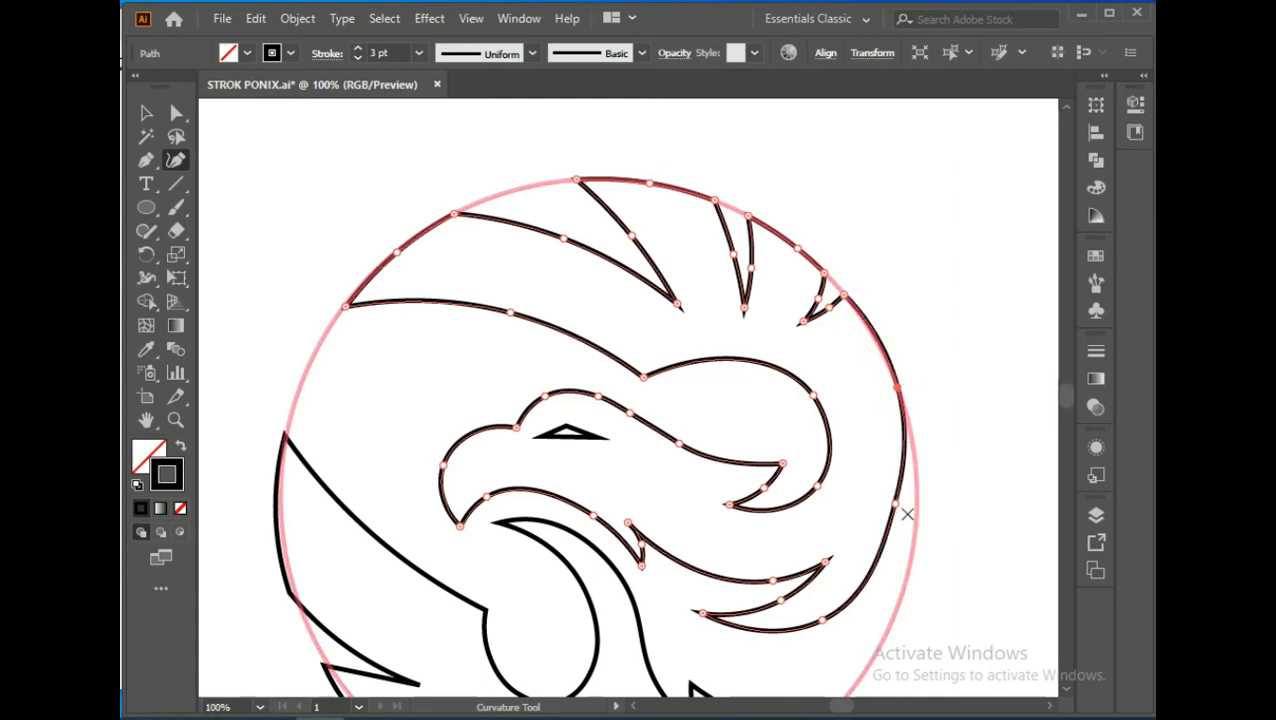
drag(897, 504, 905, 522)
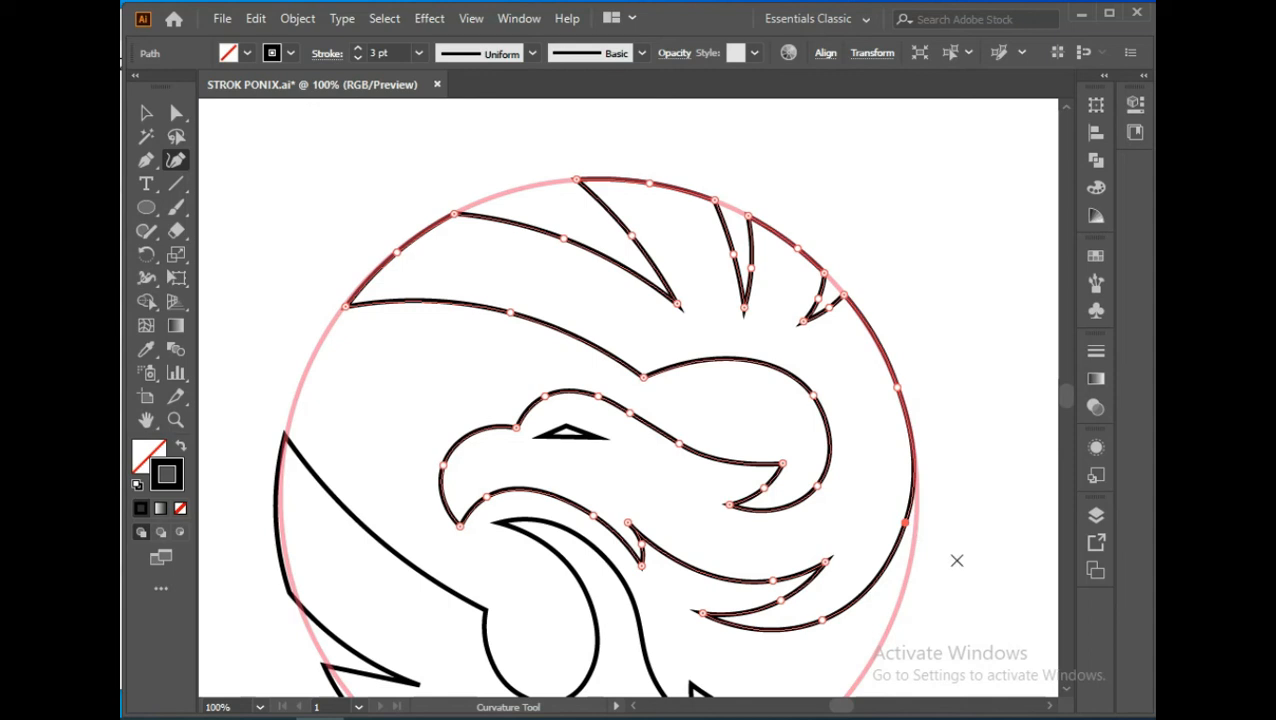
drag(905, 523, 901, 537)
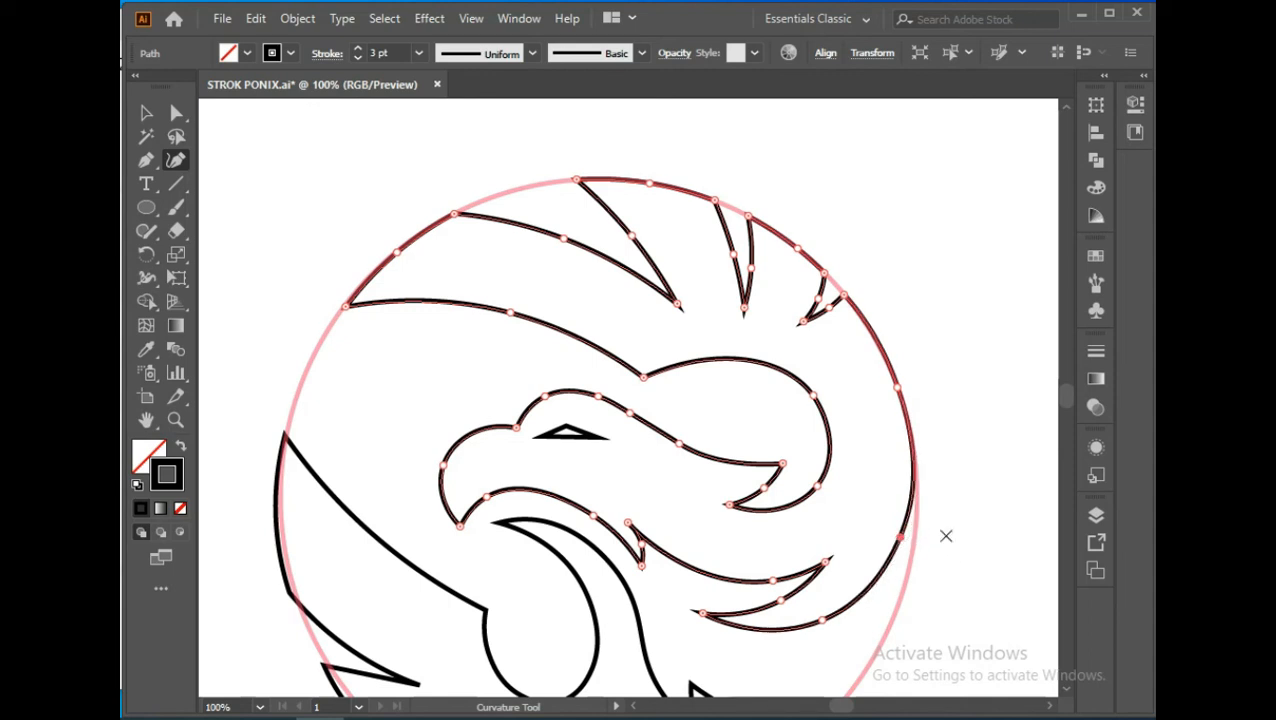
click(908, 434)
drag(901, 541, 892, 536)
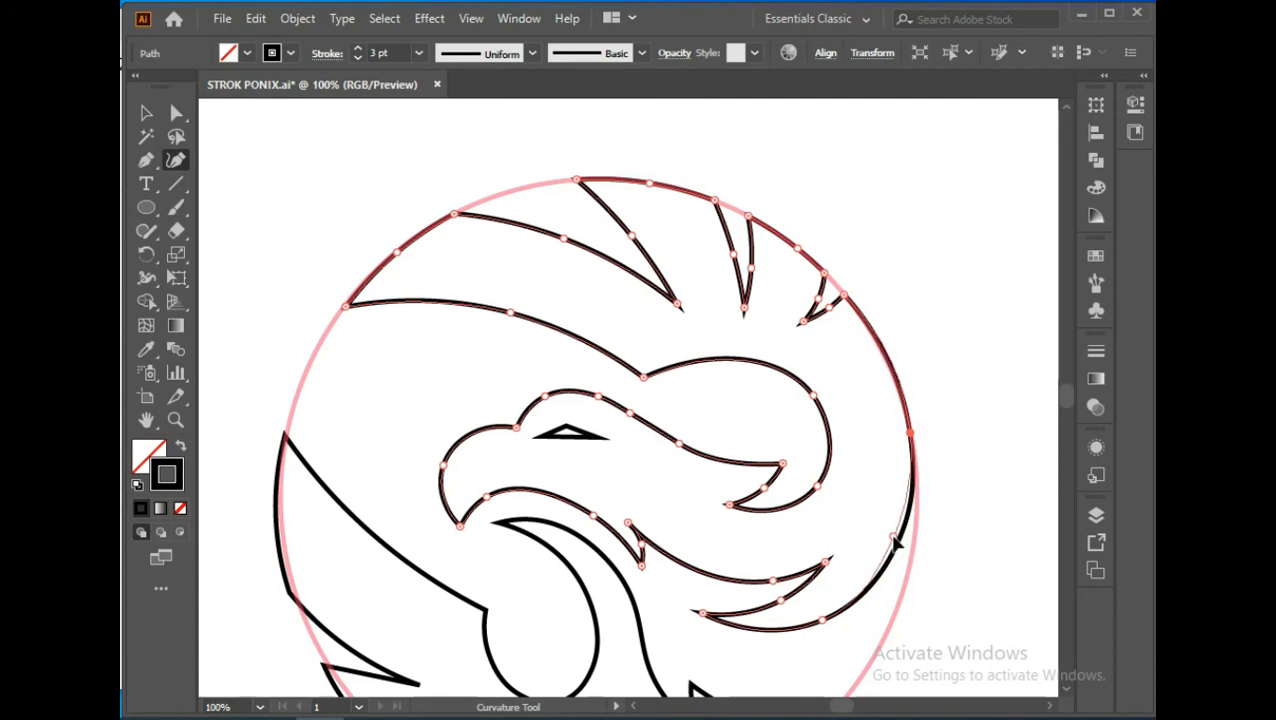
Step: Fit the lower body's bottom edge and the outer edge of the lower wing feather to the guide circle
scroll(960, 499, down, 5)
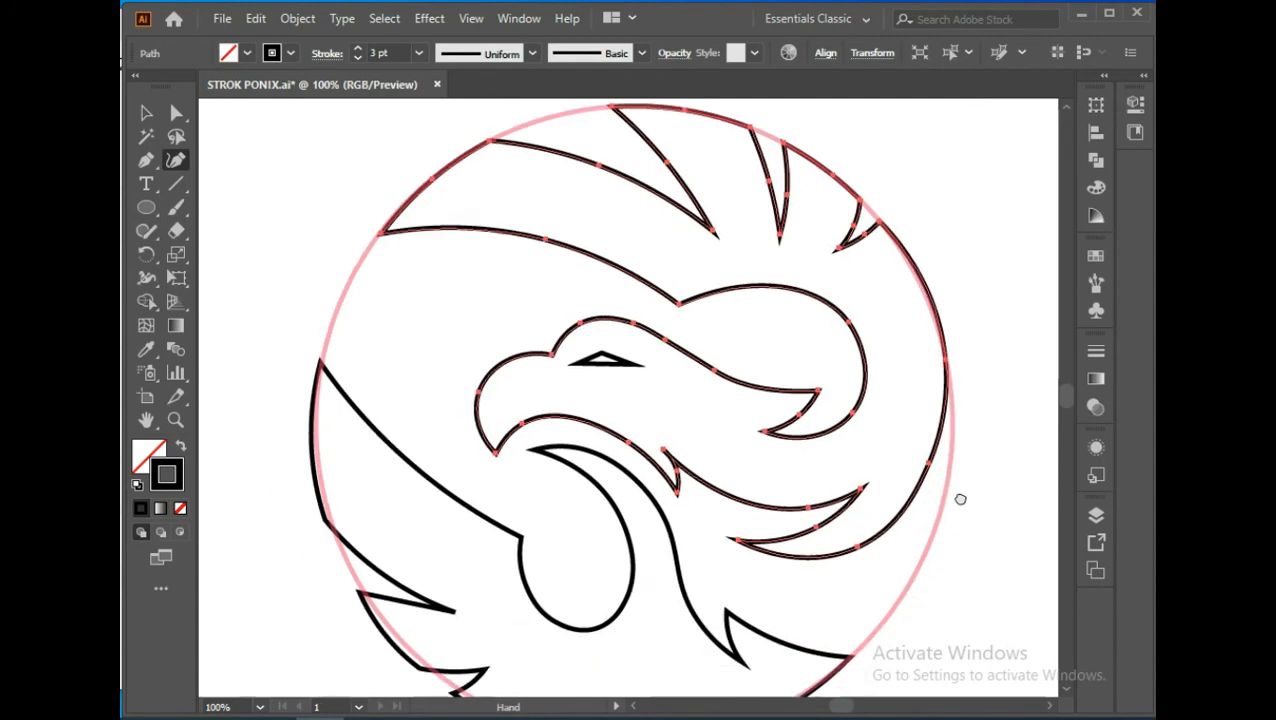
ctrl+click(844, 459)
mouse_move(718, 562)
mouse_down()
mouse_move(701, 556)
mouse_move(724, 551)
mouse_up()
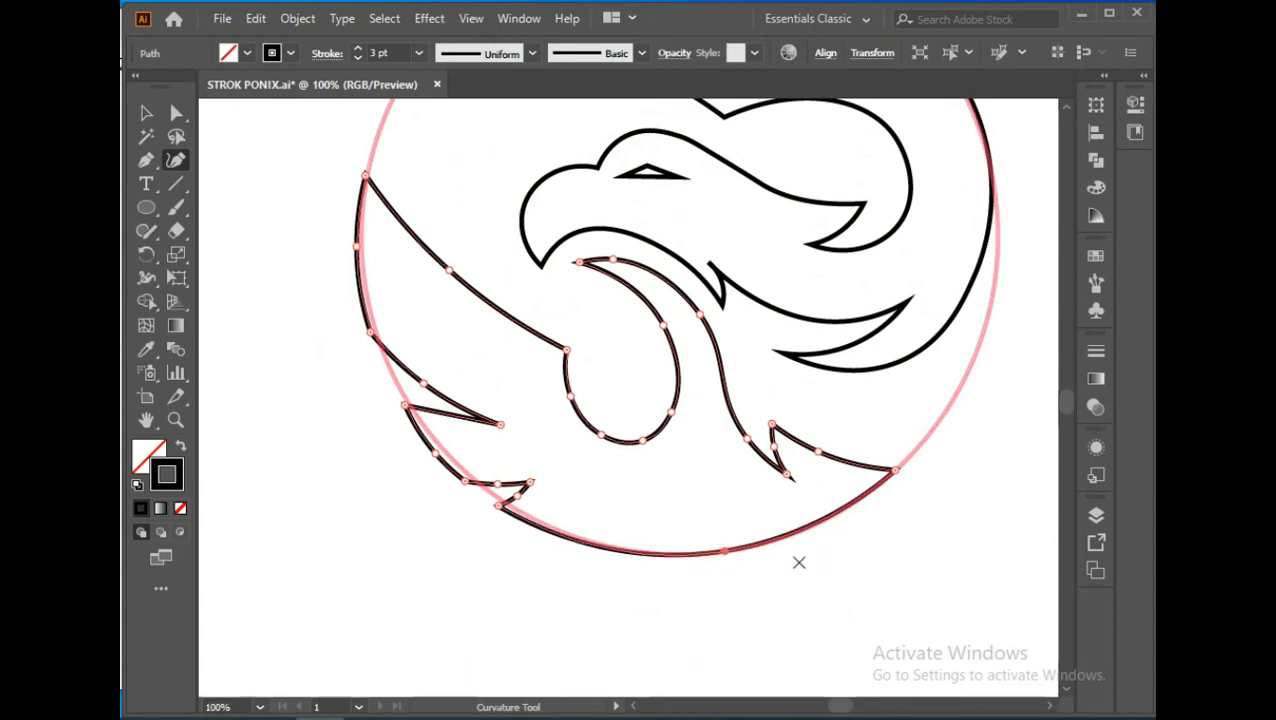
drag(497, 505, 440, 446)
drag(403, 403, 406, 400)
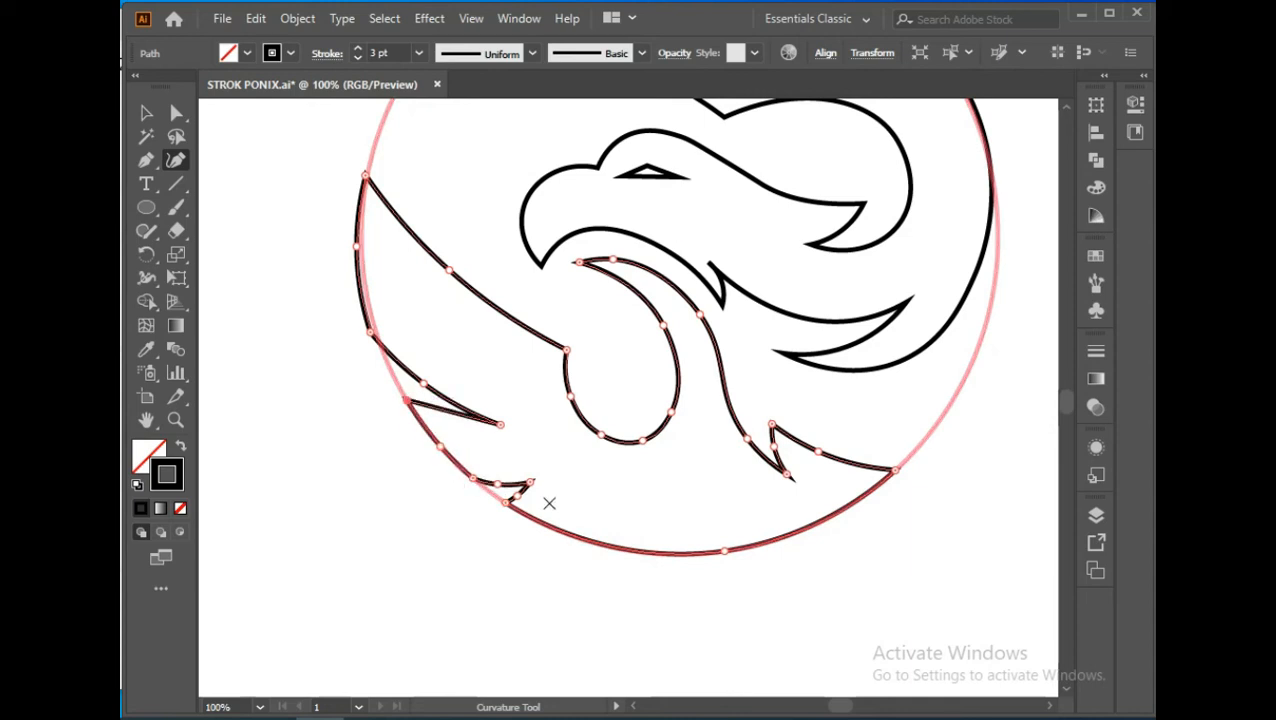
Step: Refine the upper edge of the small notch between the lower wing feather and the body's bottom edge
drag(497, 484, 501, 480)
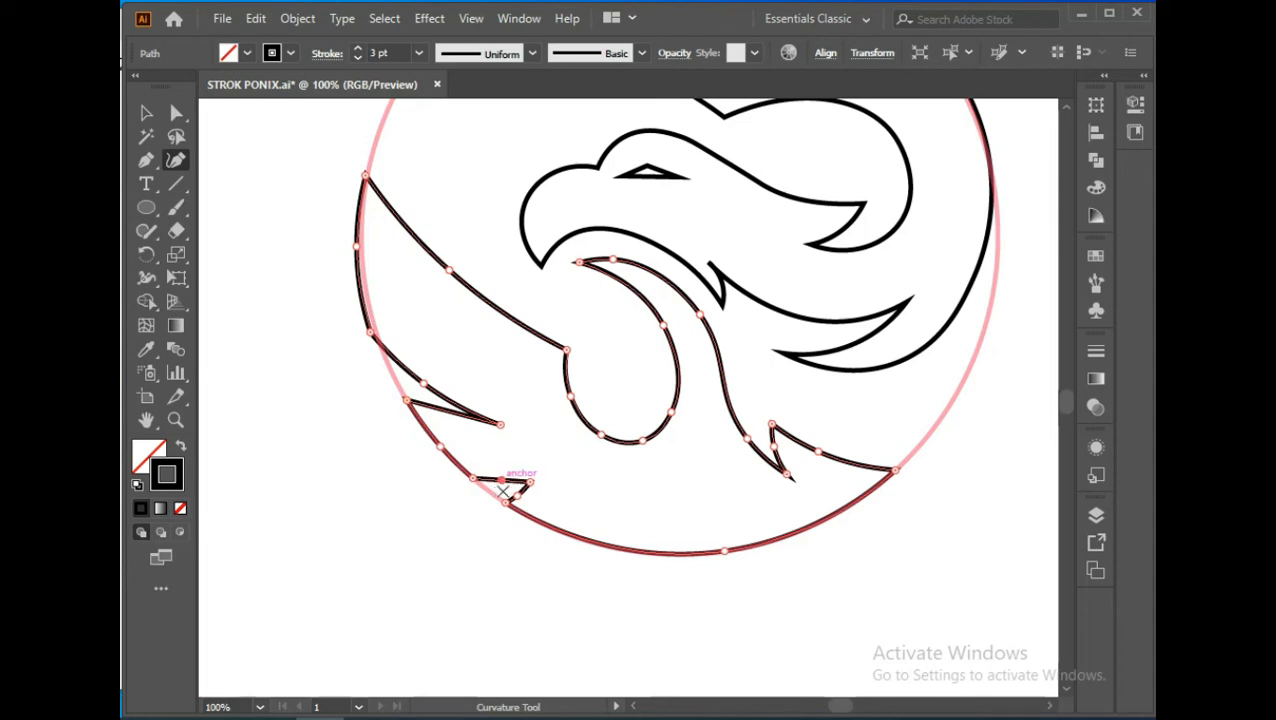
scroll(504, 484, up, 3)
drag(494, 469, 494, 476)
scroll(491, 524, down, 3)
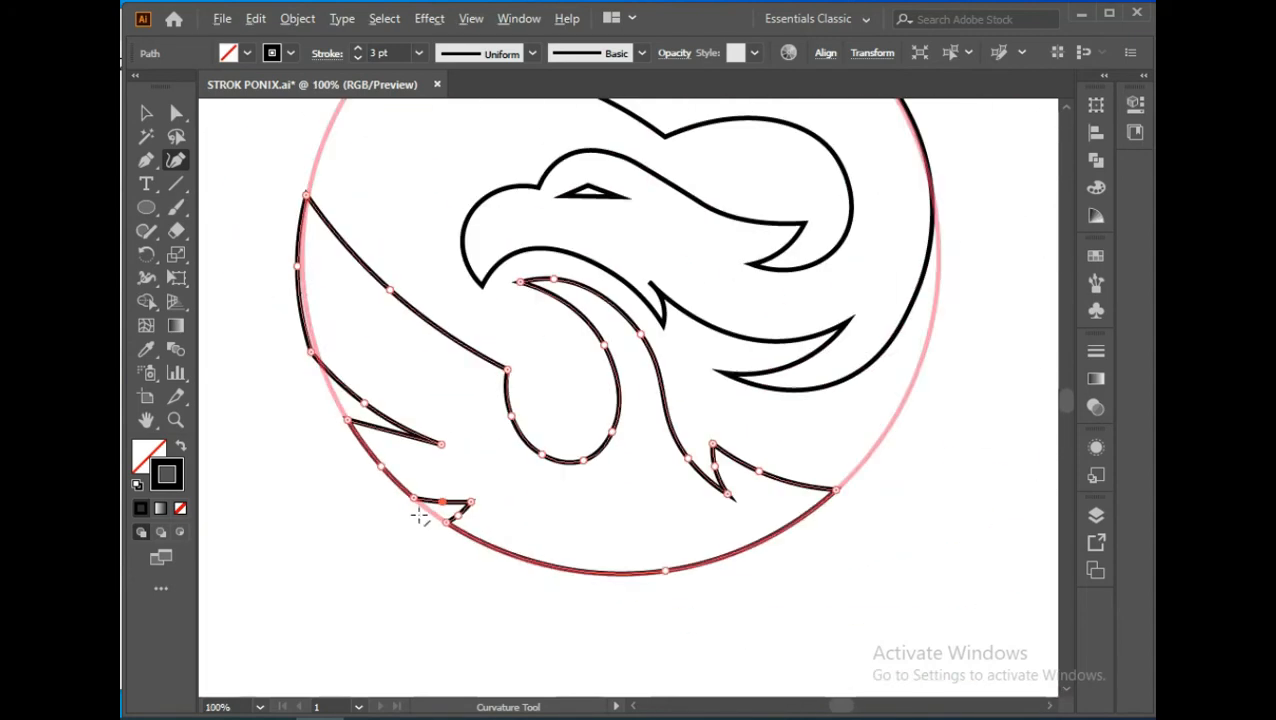
Step: Adjust the curves of the wing's feathers and upper edge, and deselect the lower body shape
scroll(470, 461, up, 2)
drag(492, 437, 502, 436)
drag(464, 265, 474, 271)
drag(650, 313, 649, 326)
scroll(729, 443, down, 4)
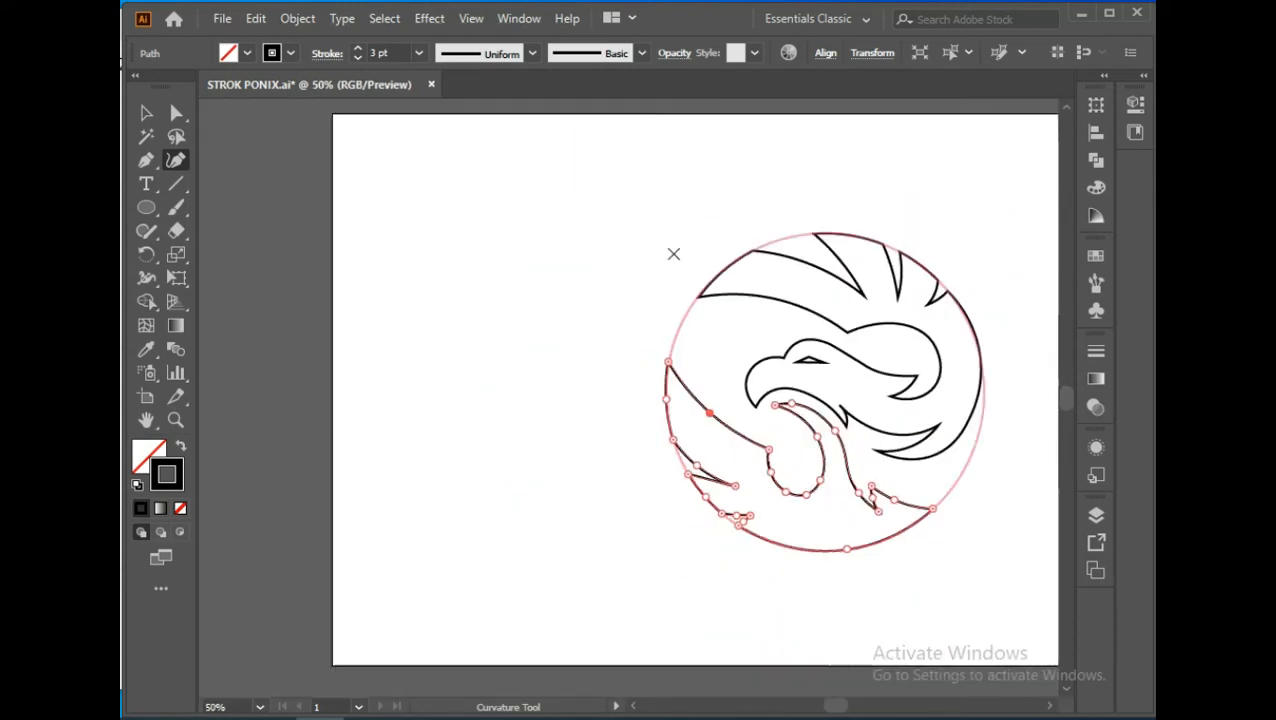
key(v)
click(866, 590)
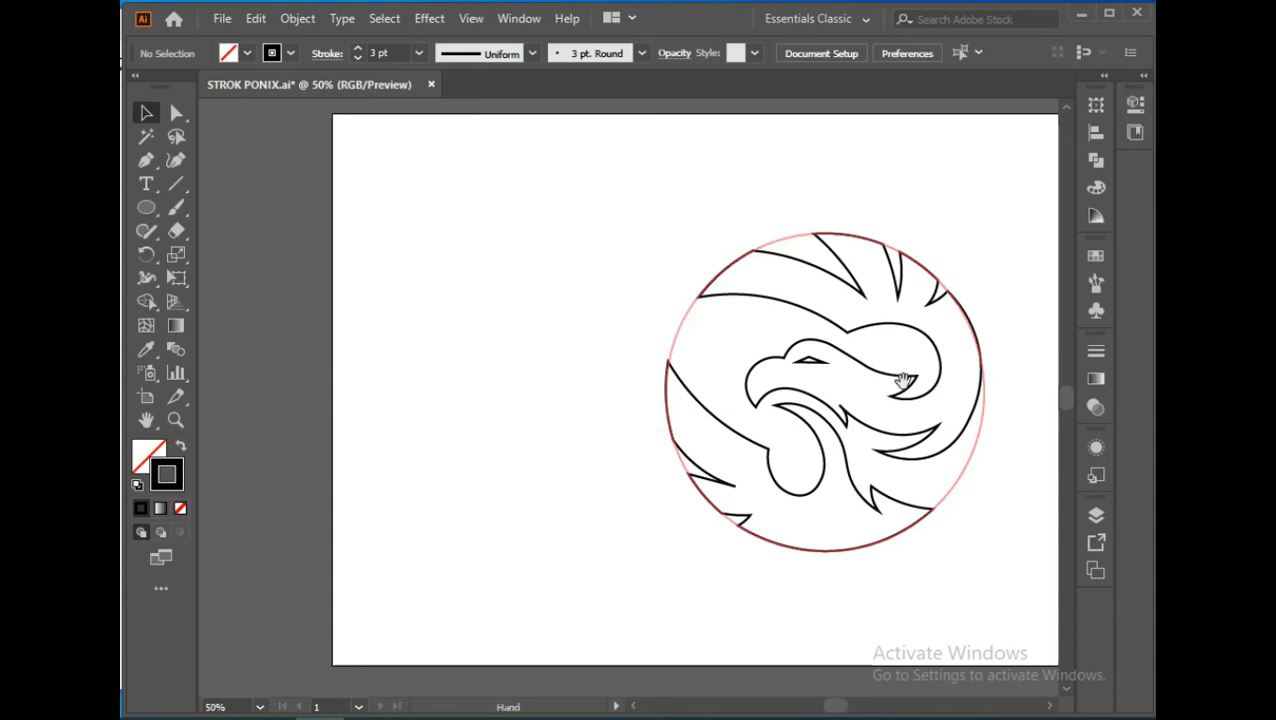
Step: Reposition the curve points behind the bird's head to match the guide circle more closely, and deselect the shape
drag(976, 459, 906, 479)
scroll(906, 479, up, 3)
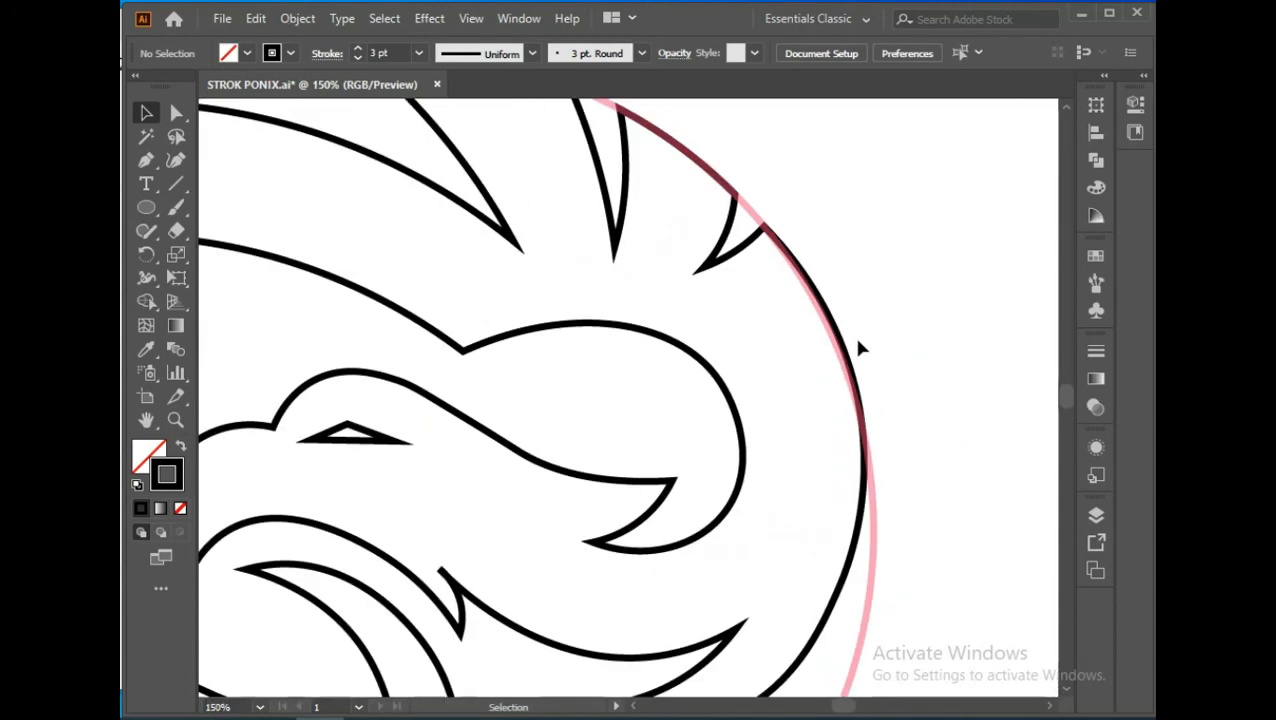
key(shift+grave)
click(850, 345)
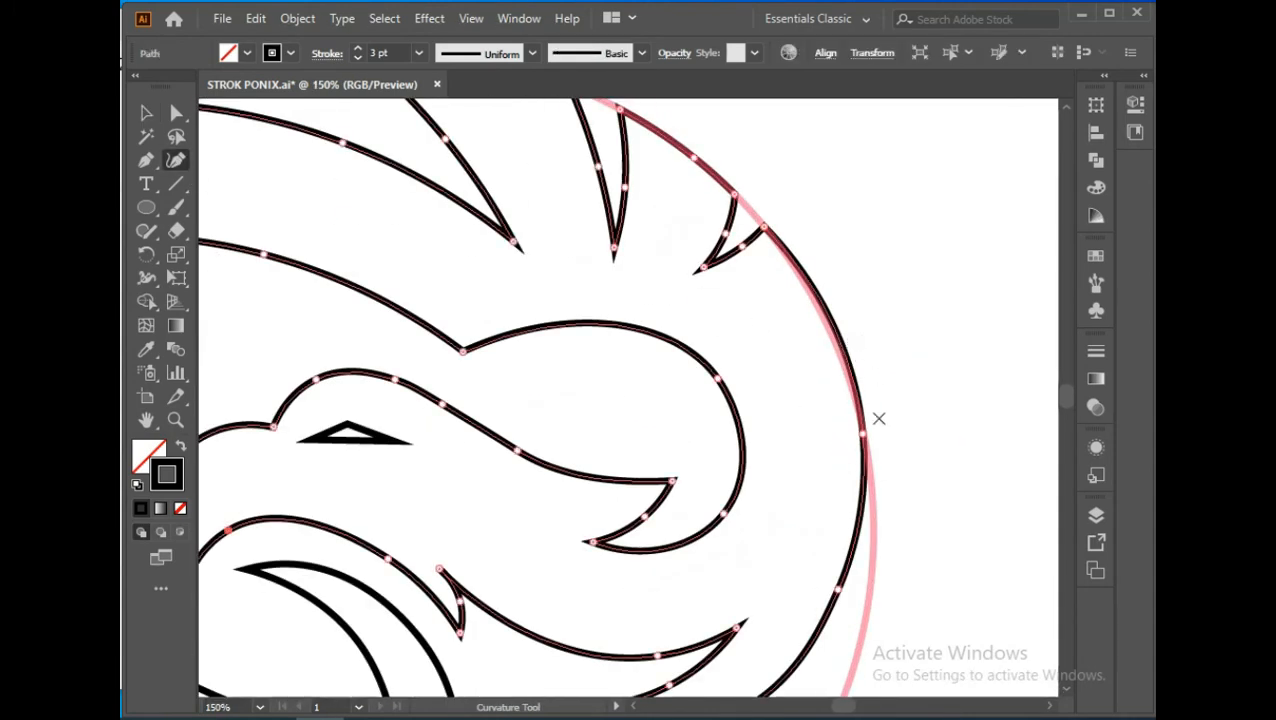
drag(861, 436, 832, 334)
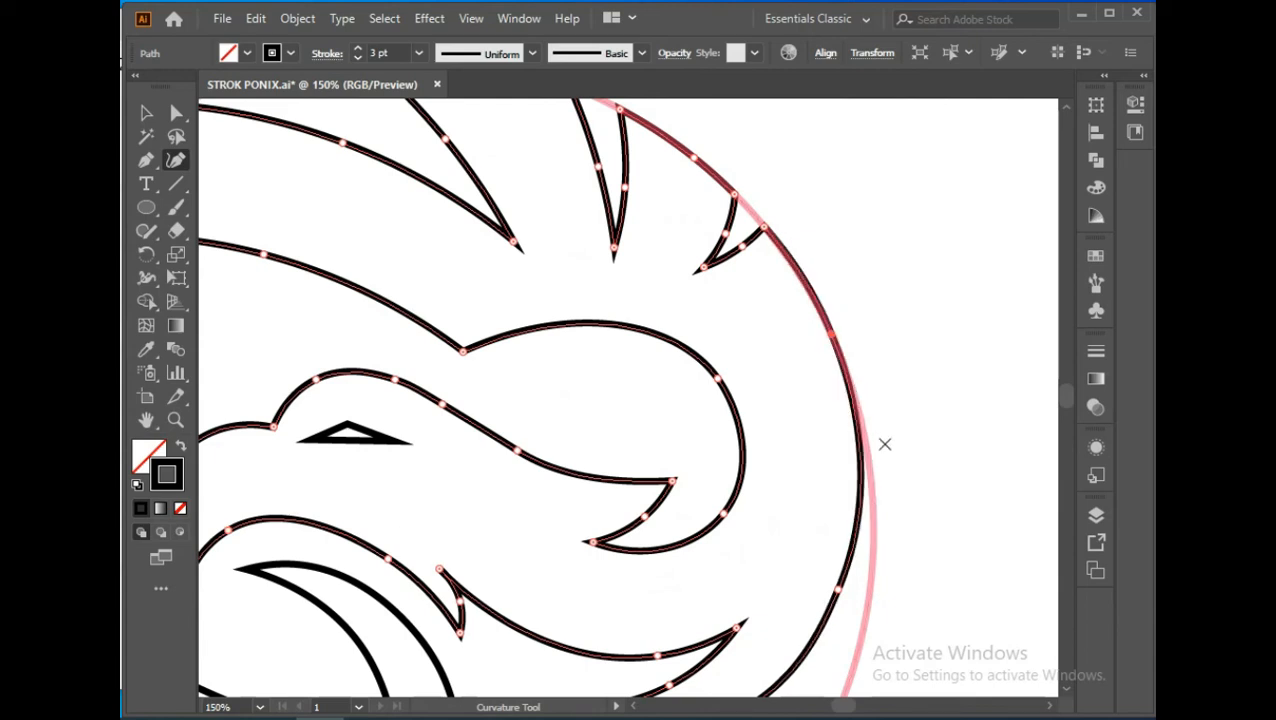
drag(838, 590, 865, 531)
key(ctrl+minus)
key(ctrl+minus)
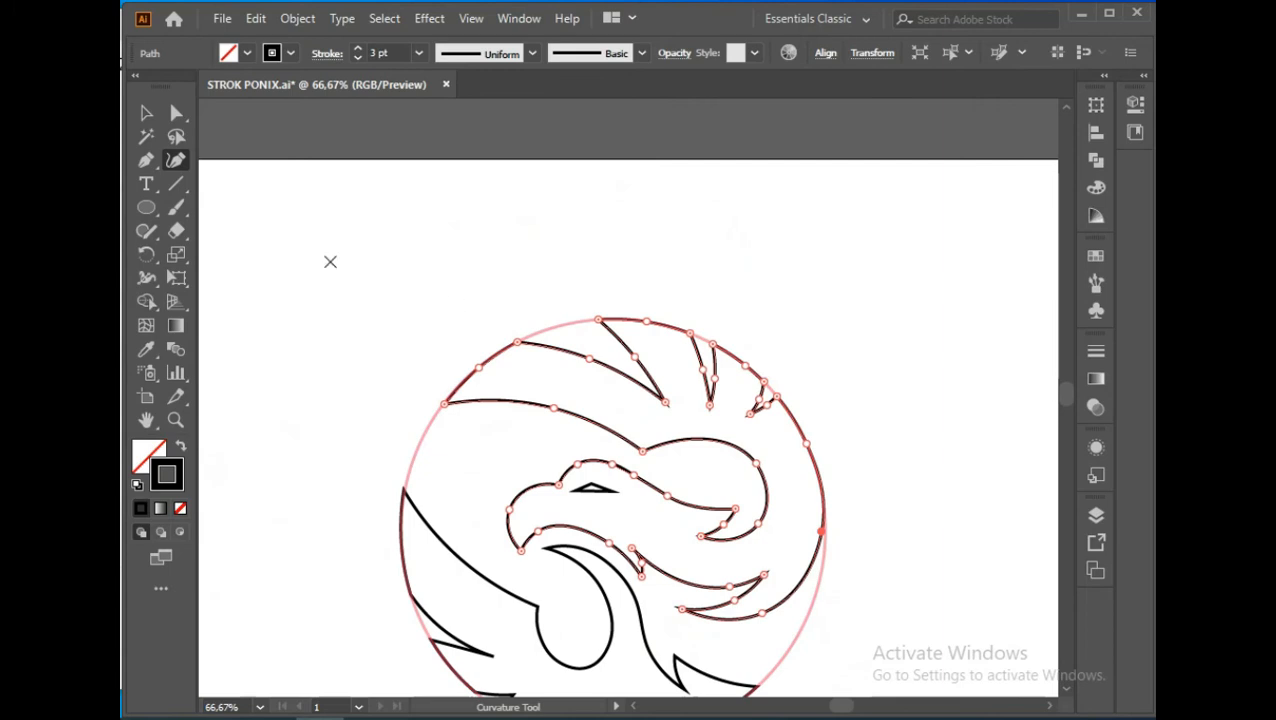
key(v)
click(897, 484)
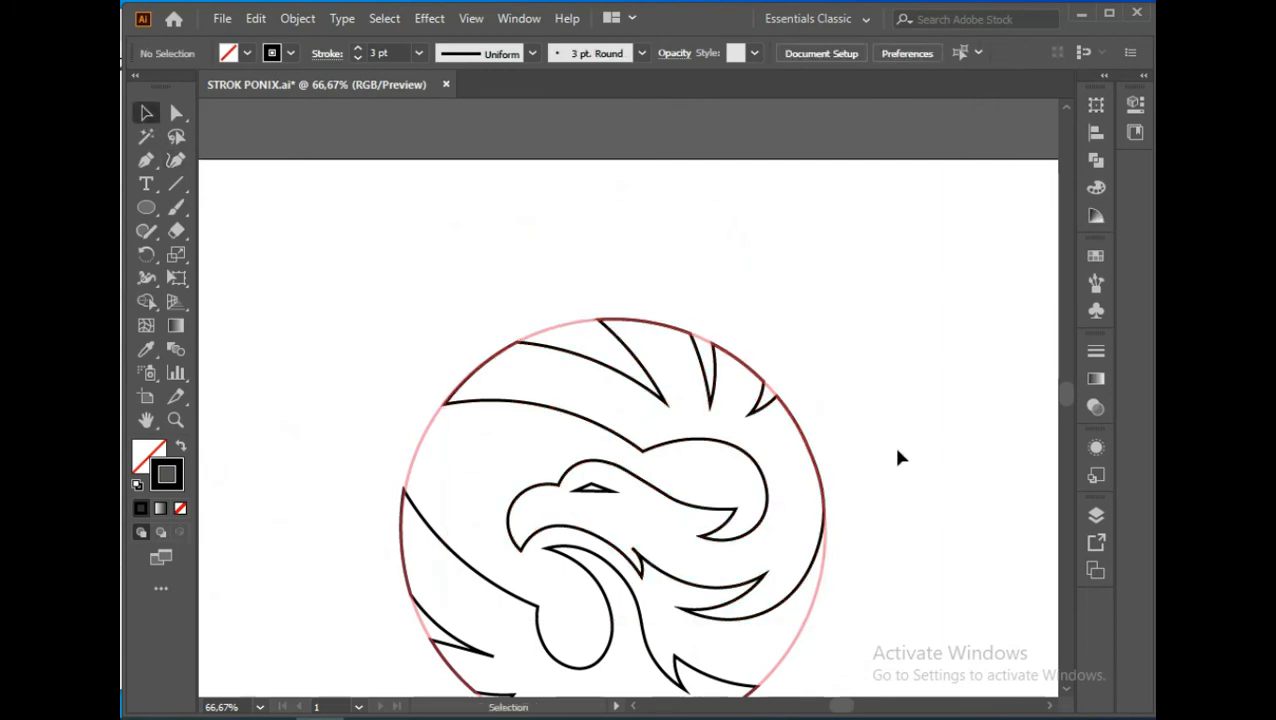
key(ctrl+minus)
click(834, 567)
click(901, 566)
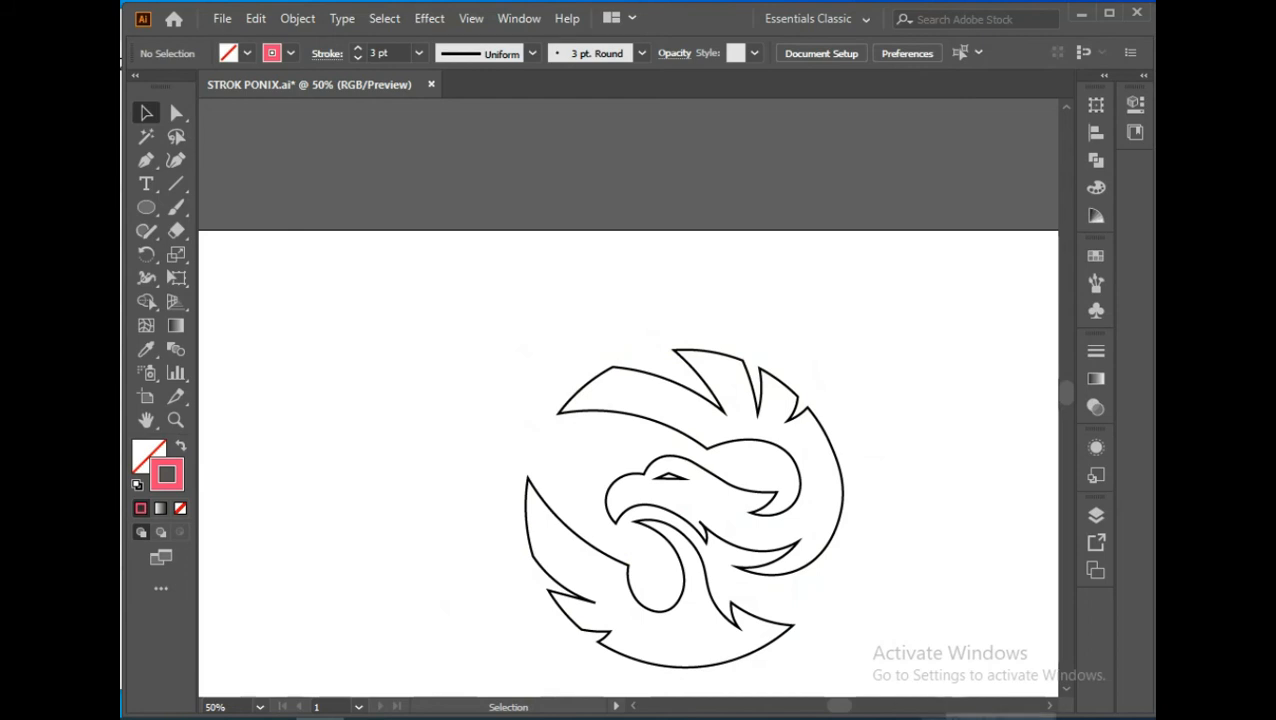
key(ctrl+z)
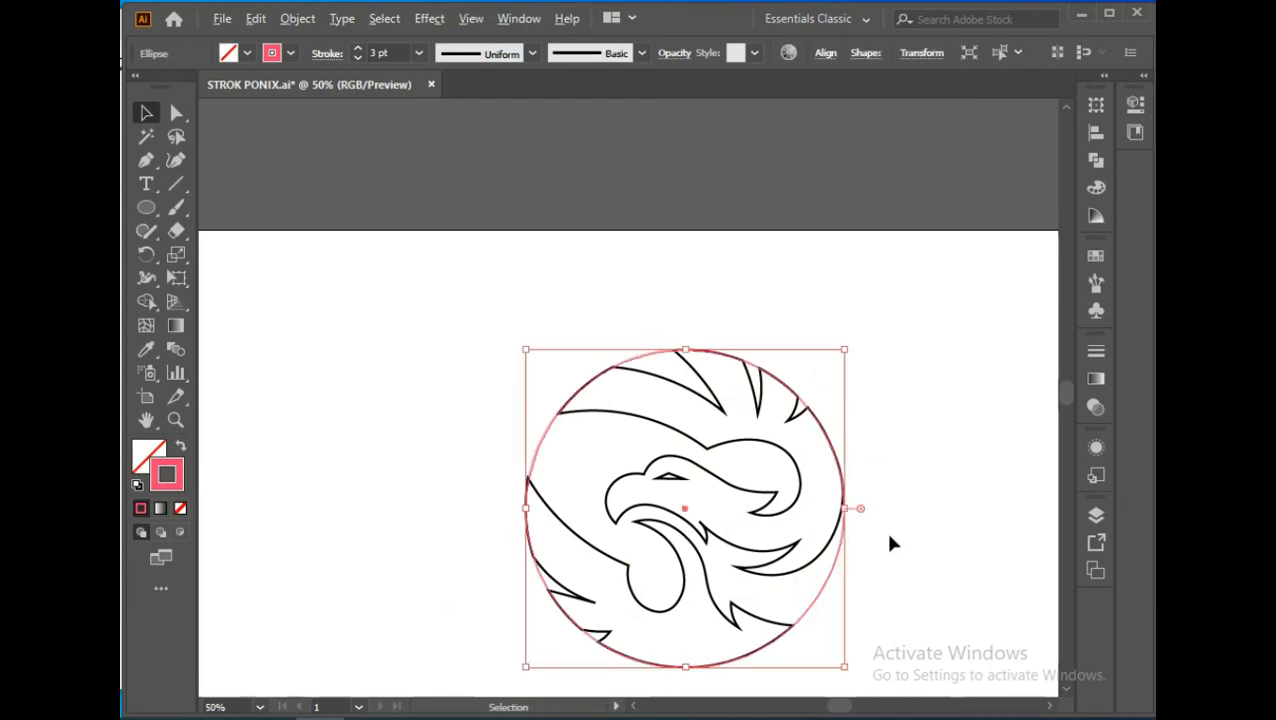
Step: Fine-tune the two curve points behind the bird's head with the Curvature tool until the edge flows smoothly along the guide circle
scroll(889, 536, up, 3)
click(712, 533)
key(shift+grave)
drag(747, 454, 739, 458)
drag(714, 261, 729, 300)
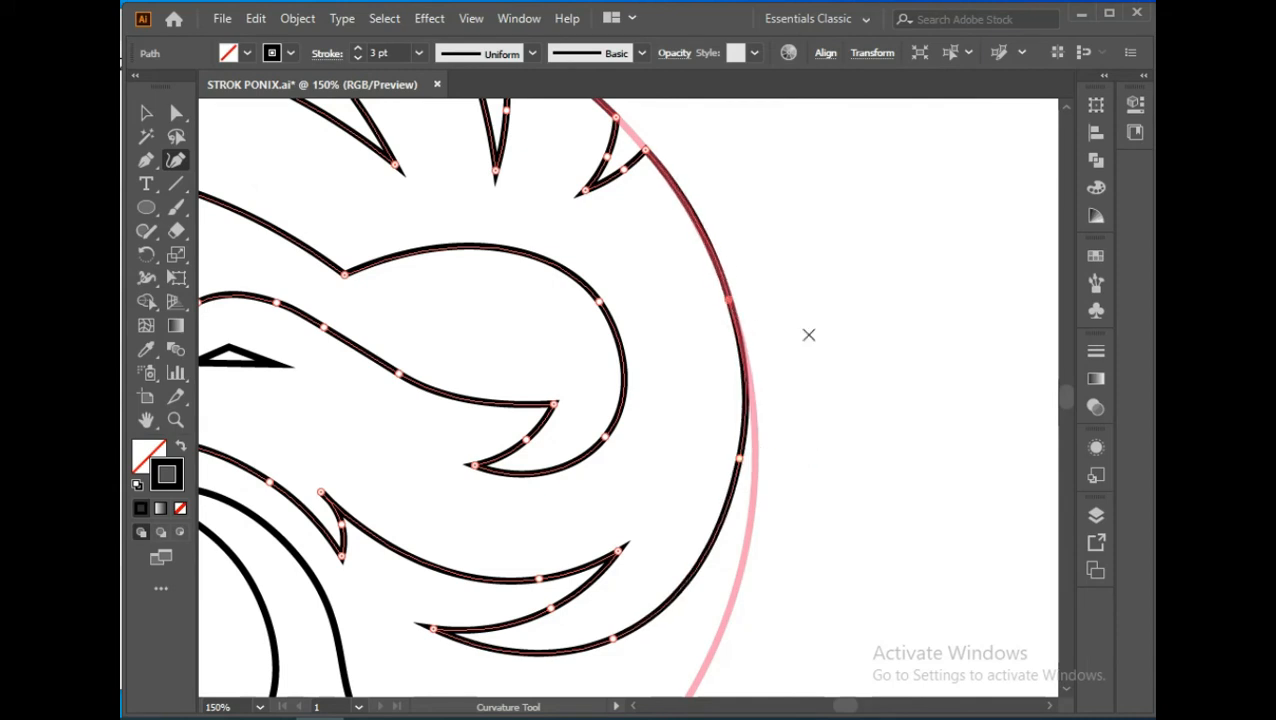
drag(740, 457, 750, 385)
drag(729, 300, 731, 293)
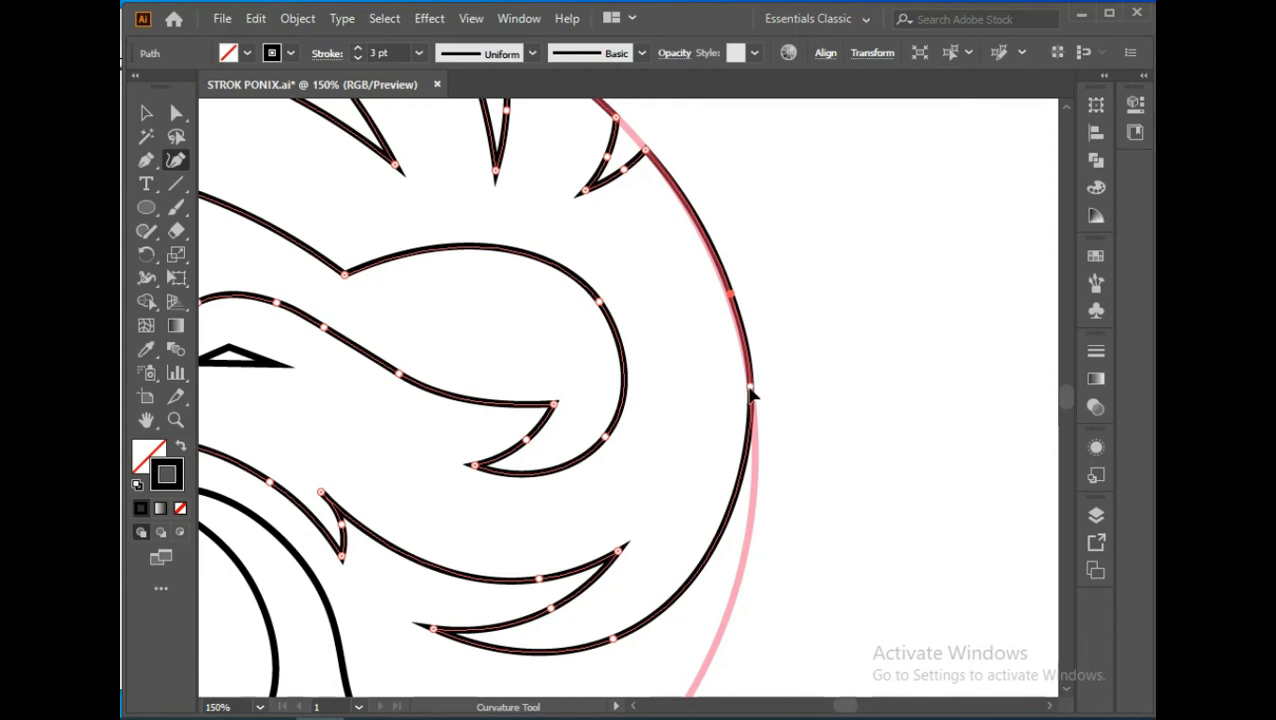
drag(750, 387, 743, 385)
drag(731, 294, 720, 273)
drag(745, 385, 745, 401)
drag(720, 273, 712, 255)
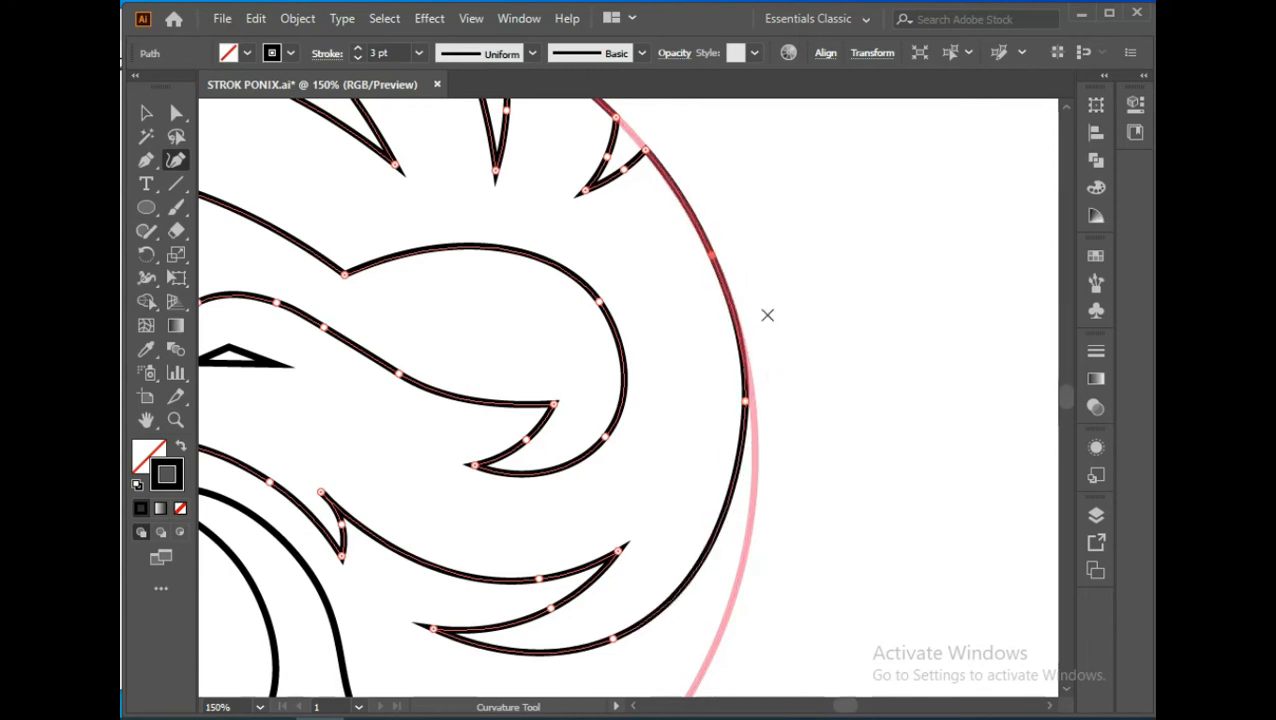
scroll(670, 474, down, 3)
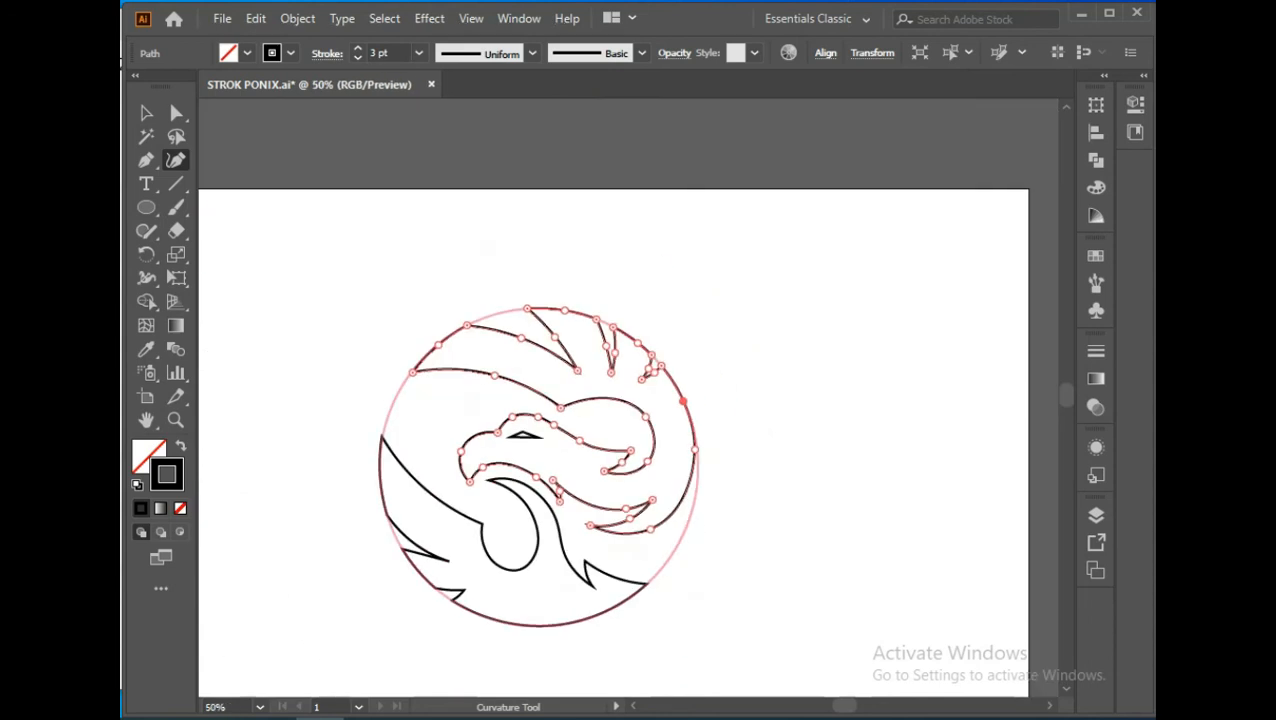
Step: Delete the pink guide circle
key(v)
click(806, 490)
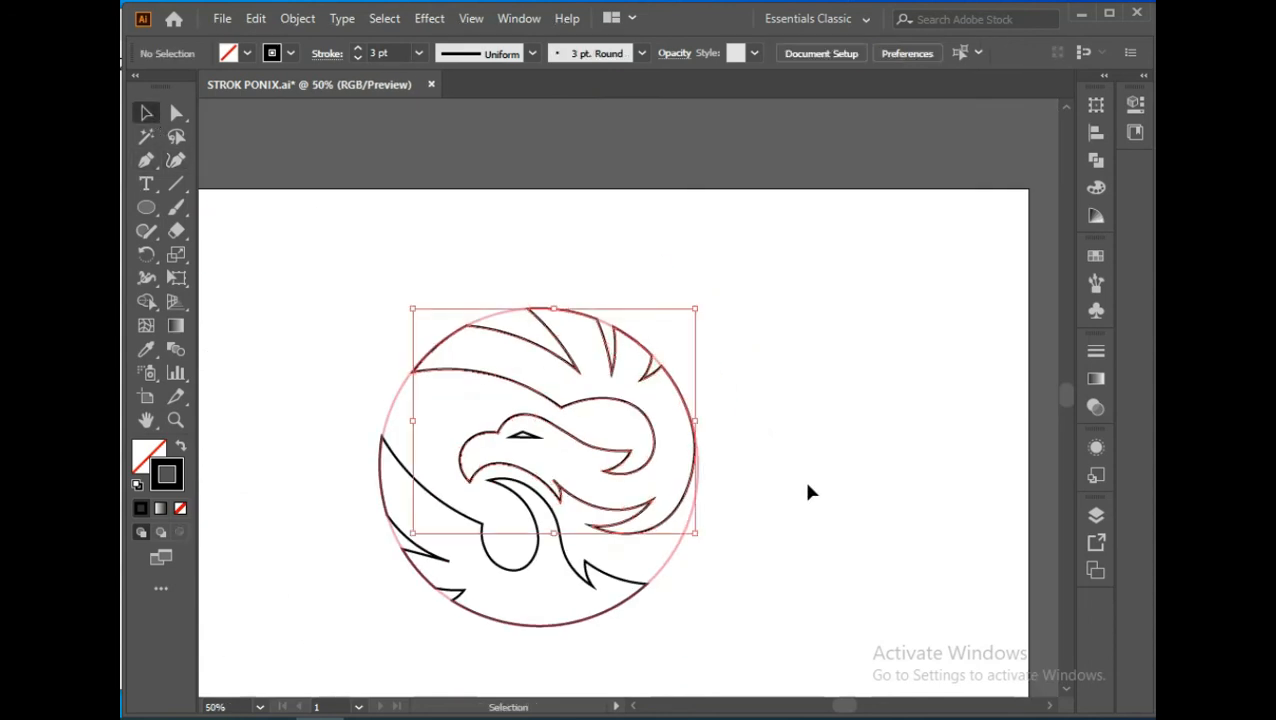
click(690, 521)
key(Delete)
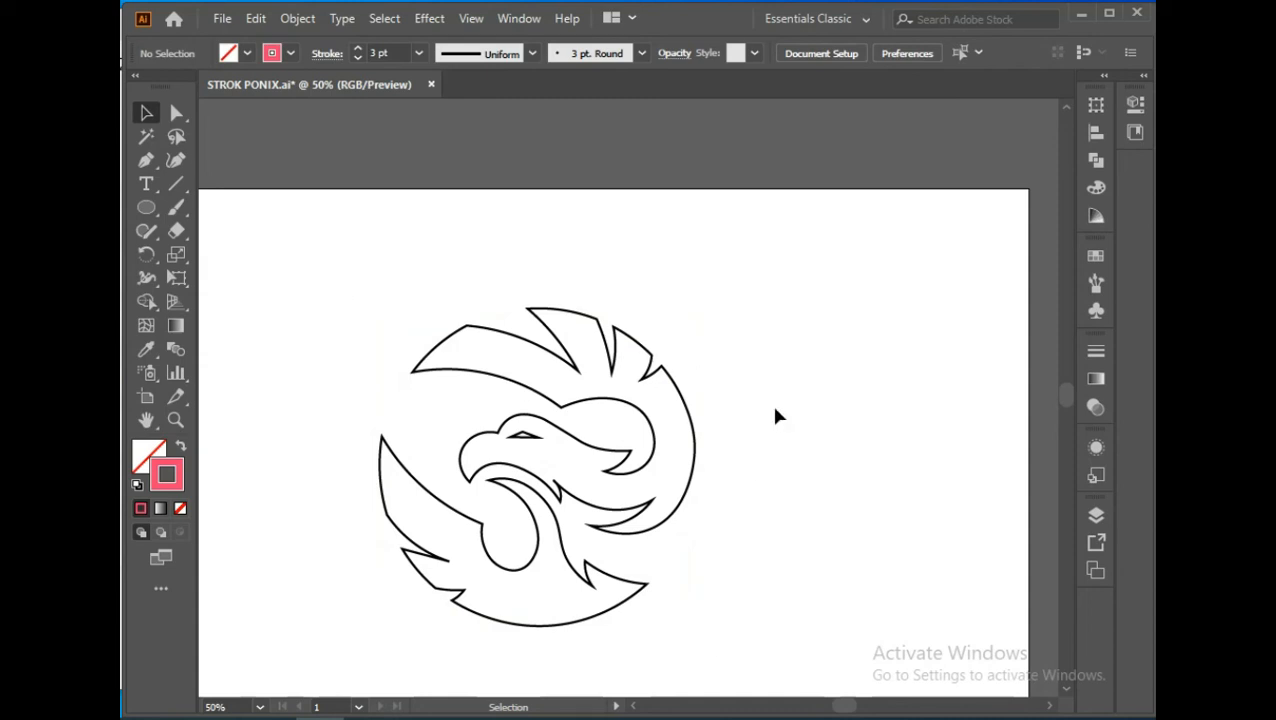
Step: Select all the bird outlines and group them
drag(749, 346, 801, 284)
drag(387, 228, 797, 594)
right_click(614, 310)
click(666, 430)
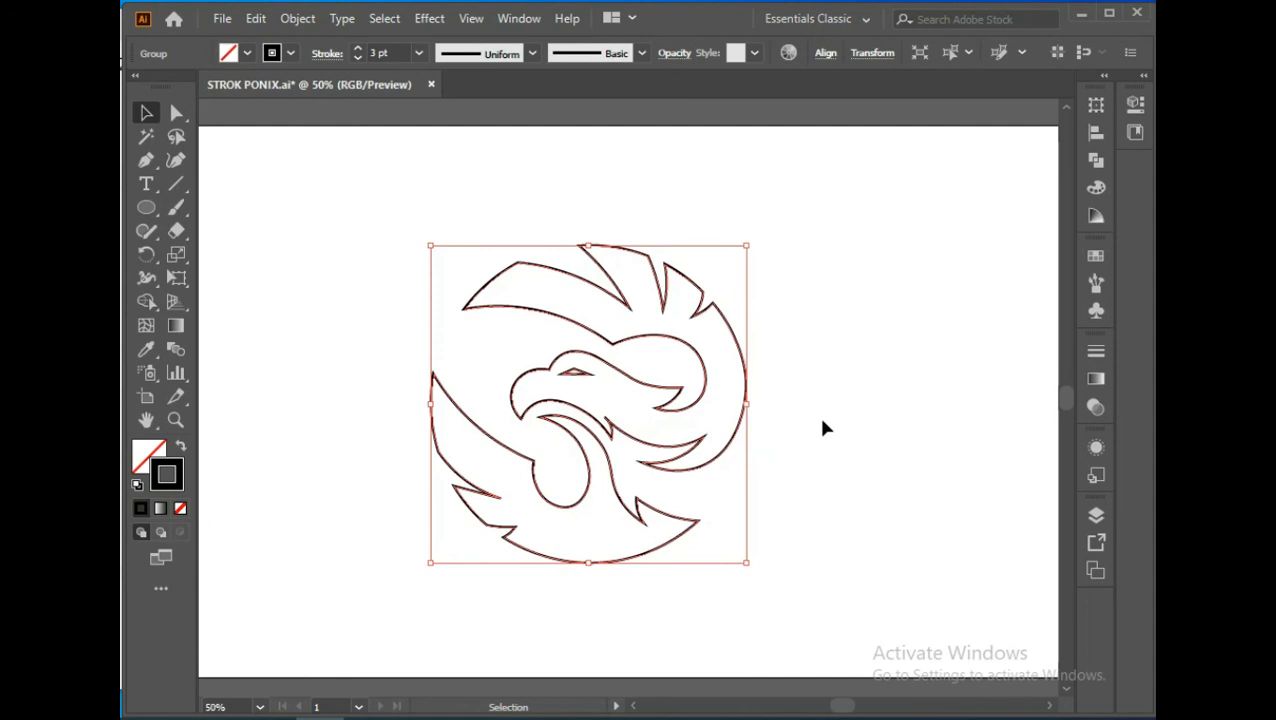
Step: Centre the grouped bird vertically on the artboard
click(825, 53)
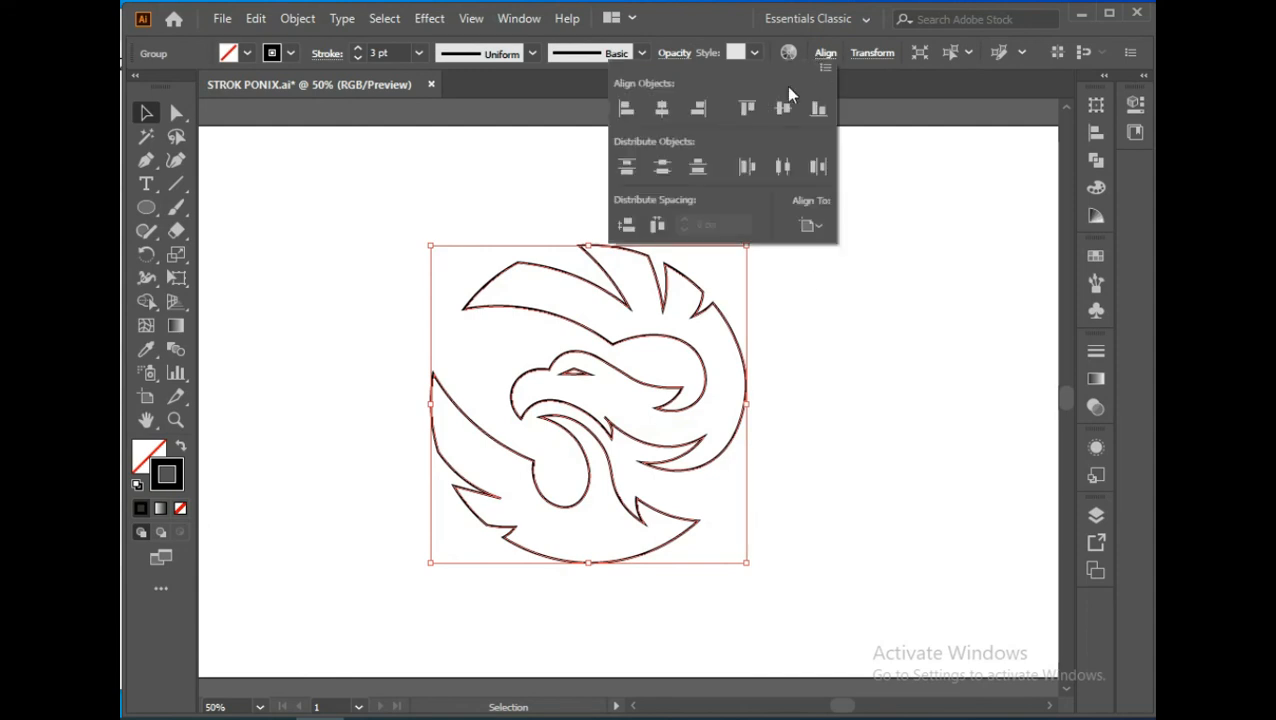
click(733, 108)
click(830, 380)
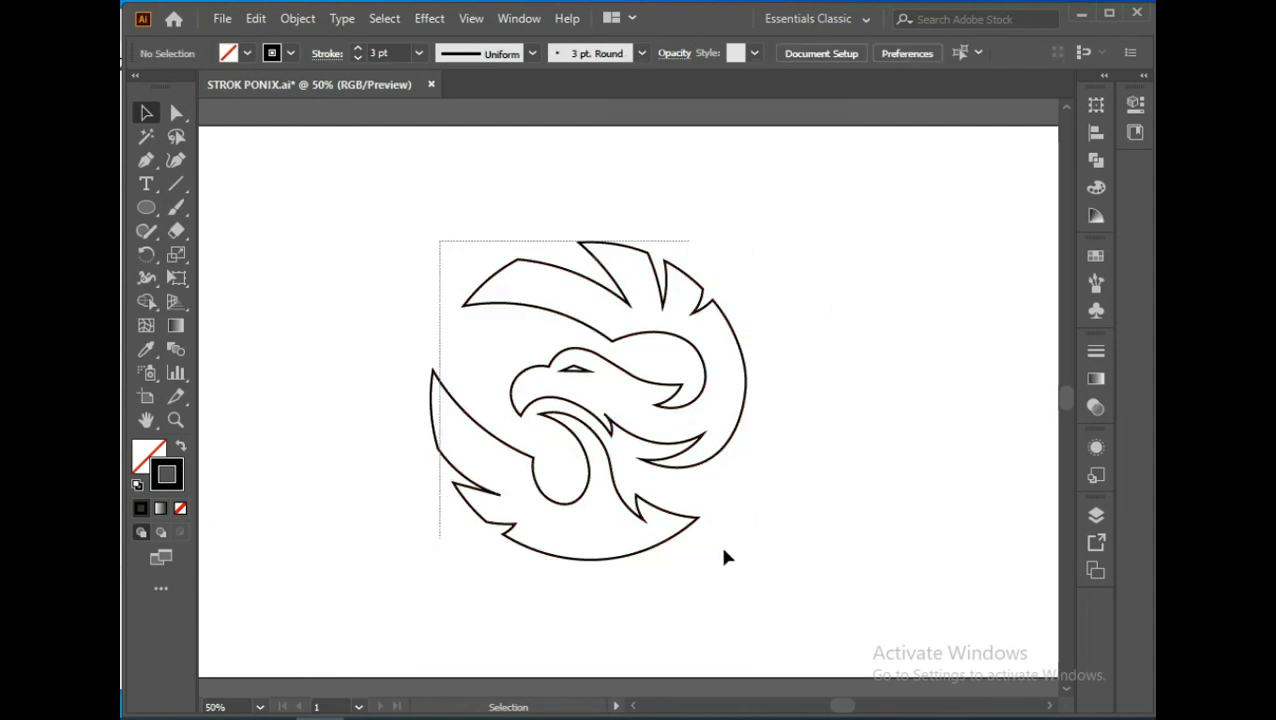
Step: Ungroup the bird into its separate shapes
right_click(616, 406)
click(720, 219)
click(834, 378)
Step: Swap the fill and stroke of all the bird shapes to give them a solid black fill without a stroke
mouse_move(763, 267)
mouse_down()
mouse_move(496, 595)
mouse_move(340, 589)
mouse_up()
click(181, 447)
click(813, 481)
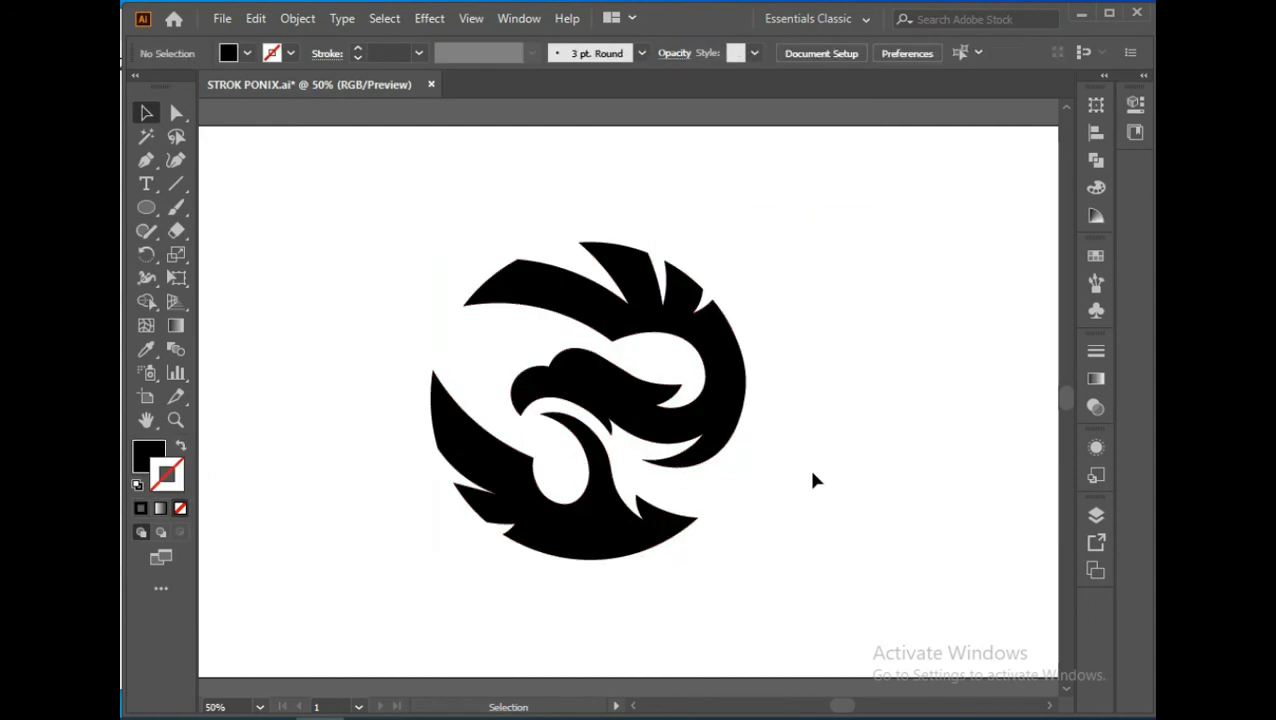
Step: Set the eye shape's fill to none
click(576, 366)
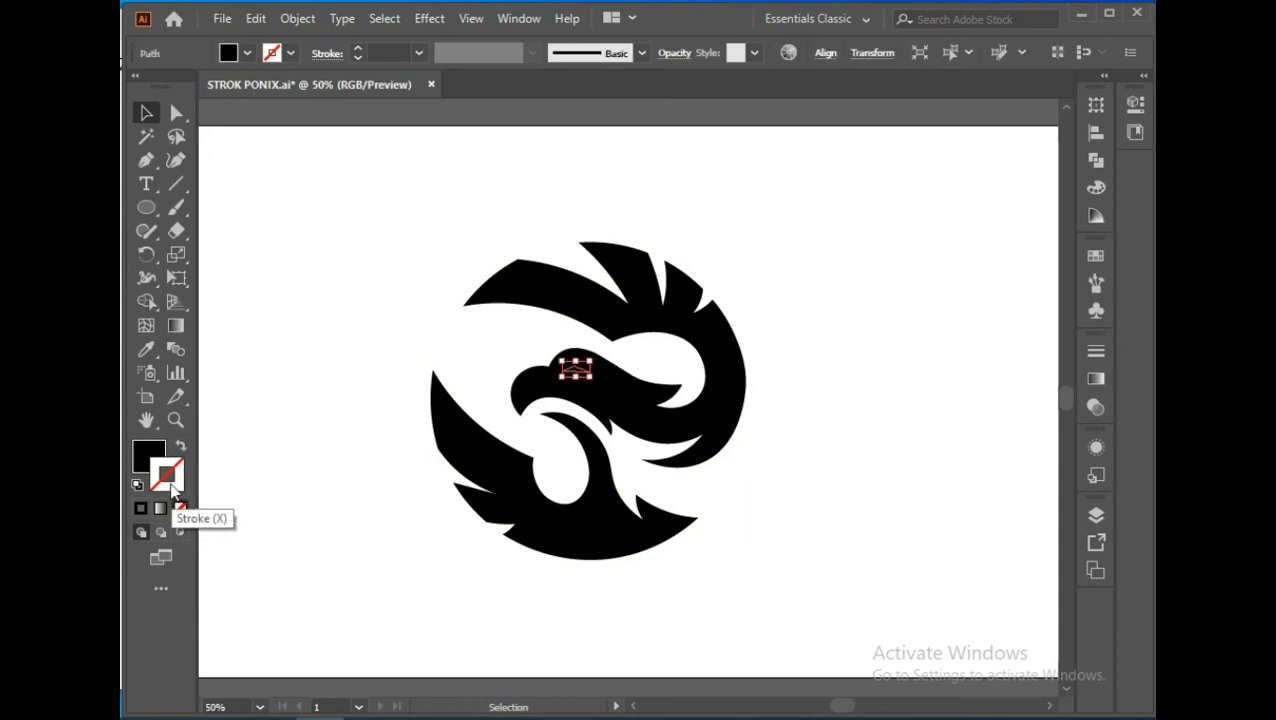
click(153, 460)
click(182, 509)
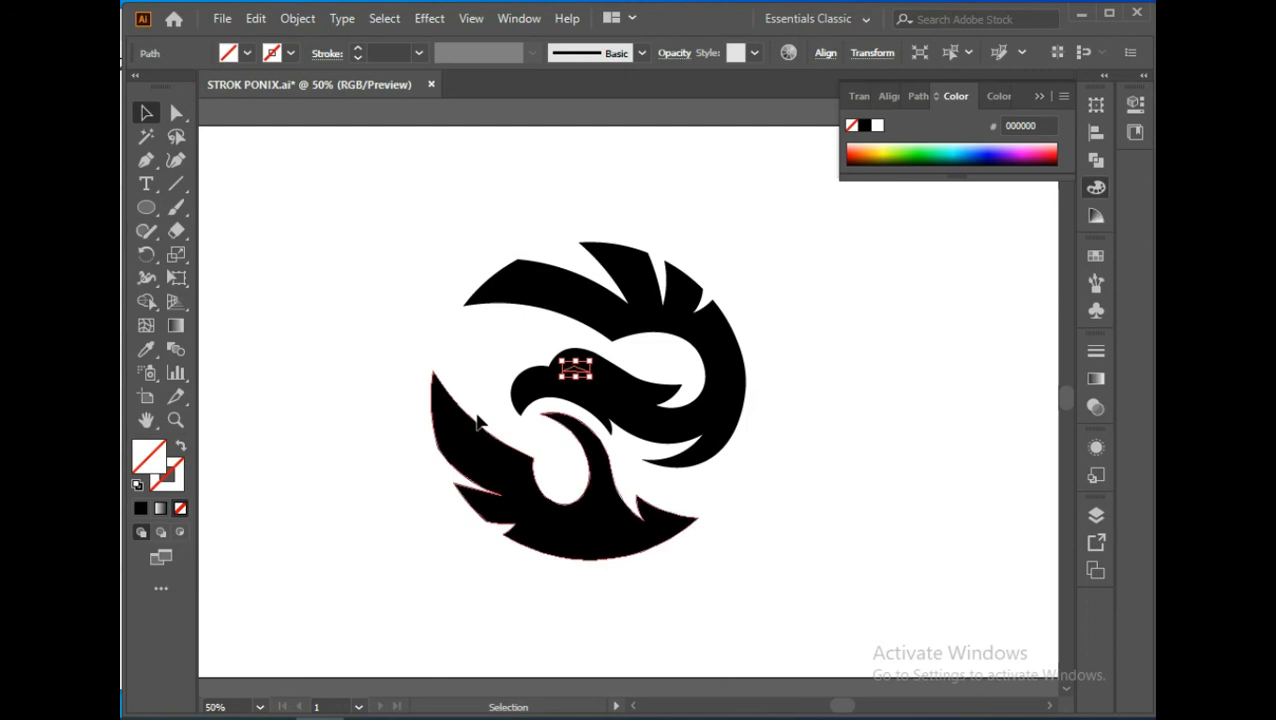
Step: Cut the eye shape out of the bird's head with the Minus Front pathfinder operation
shift+click(624, 402)
click(948, 52)
click(958, 55)
click(1096, 160)
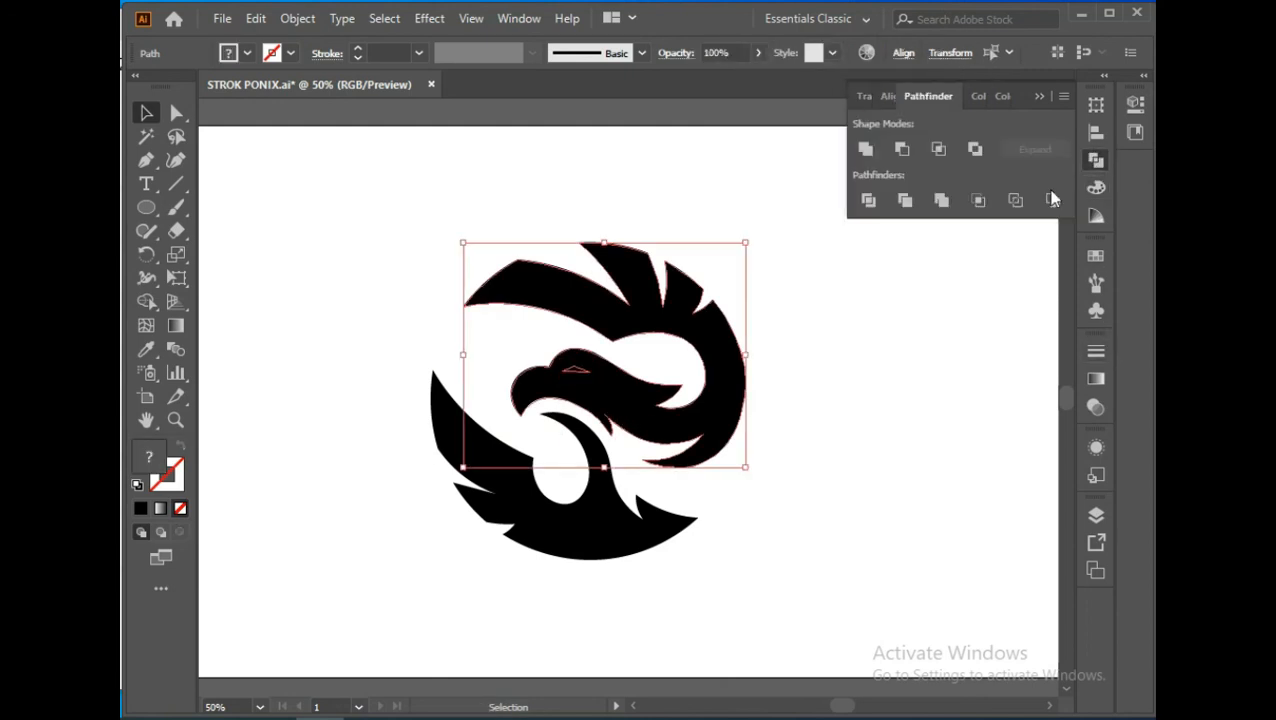
click(901, 148)
click(819, 407)
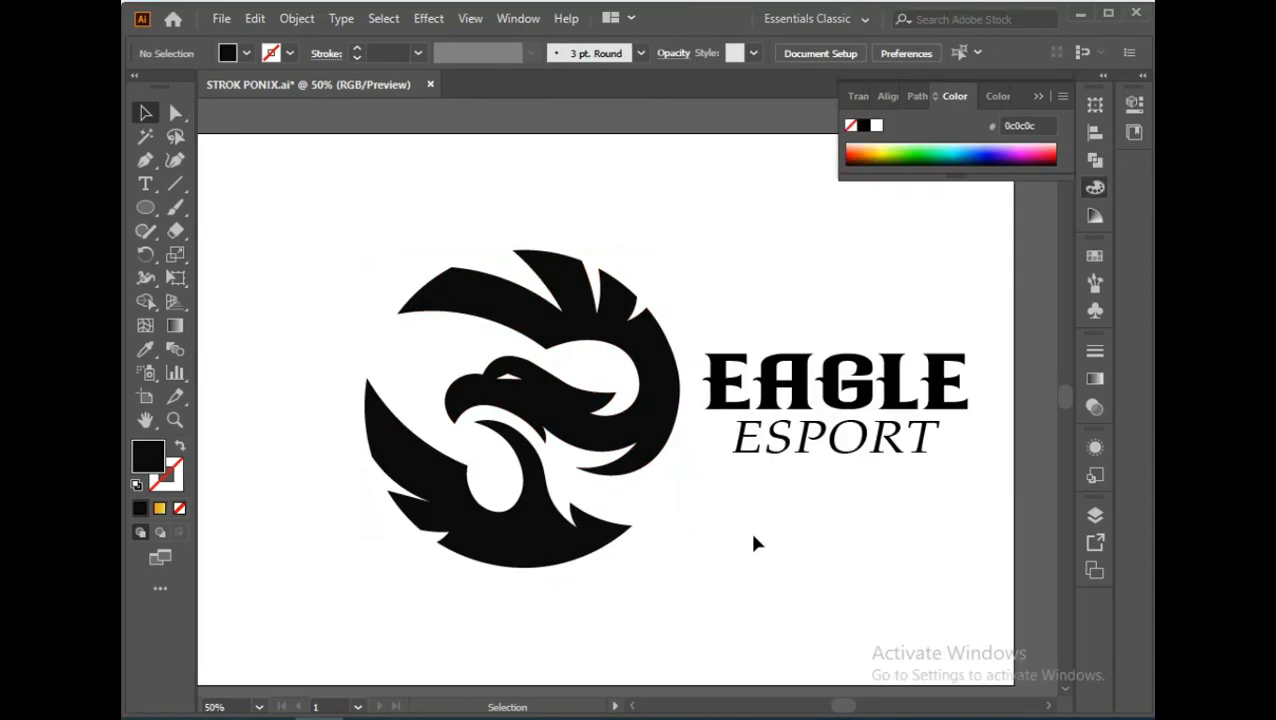
Step: Move the EAGLE ESPORT text slightly down beside the bird
click(1037, 97)
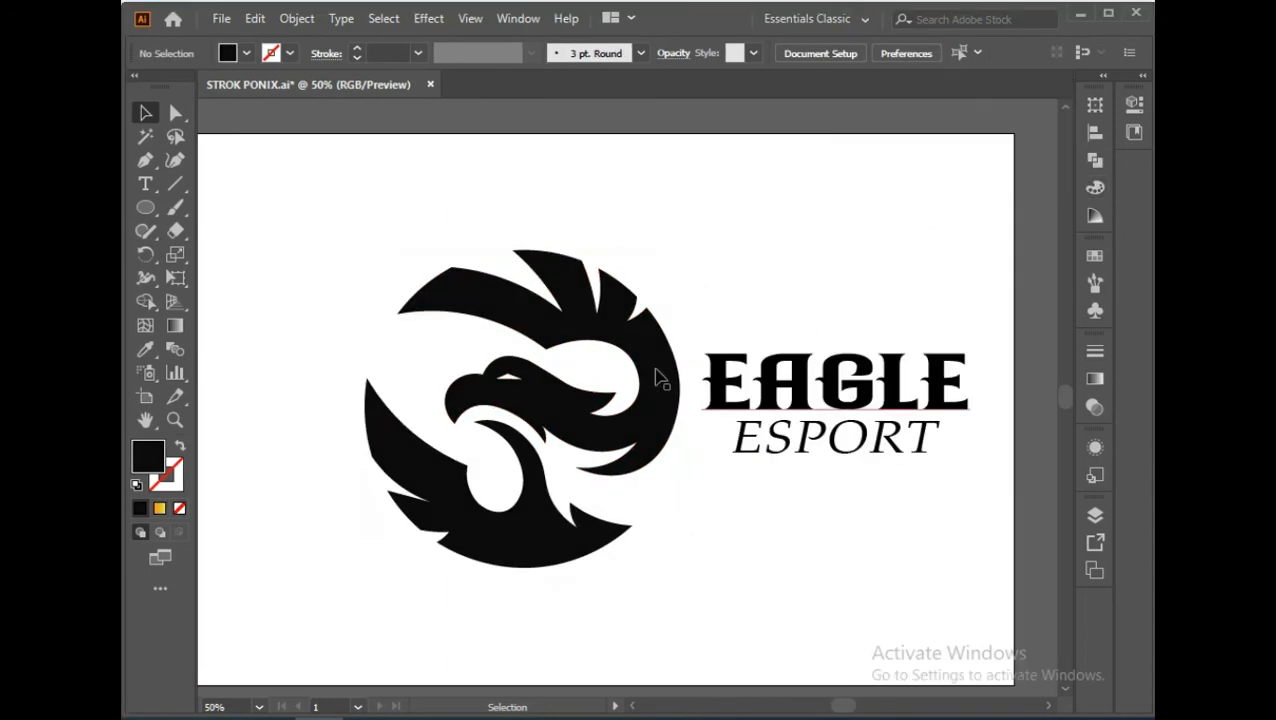
key(ctrl+minus)
key(ctrl+minus)
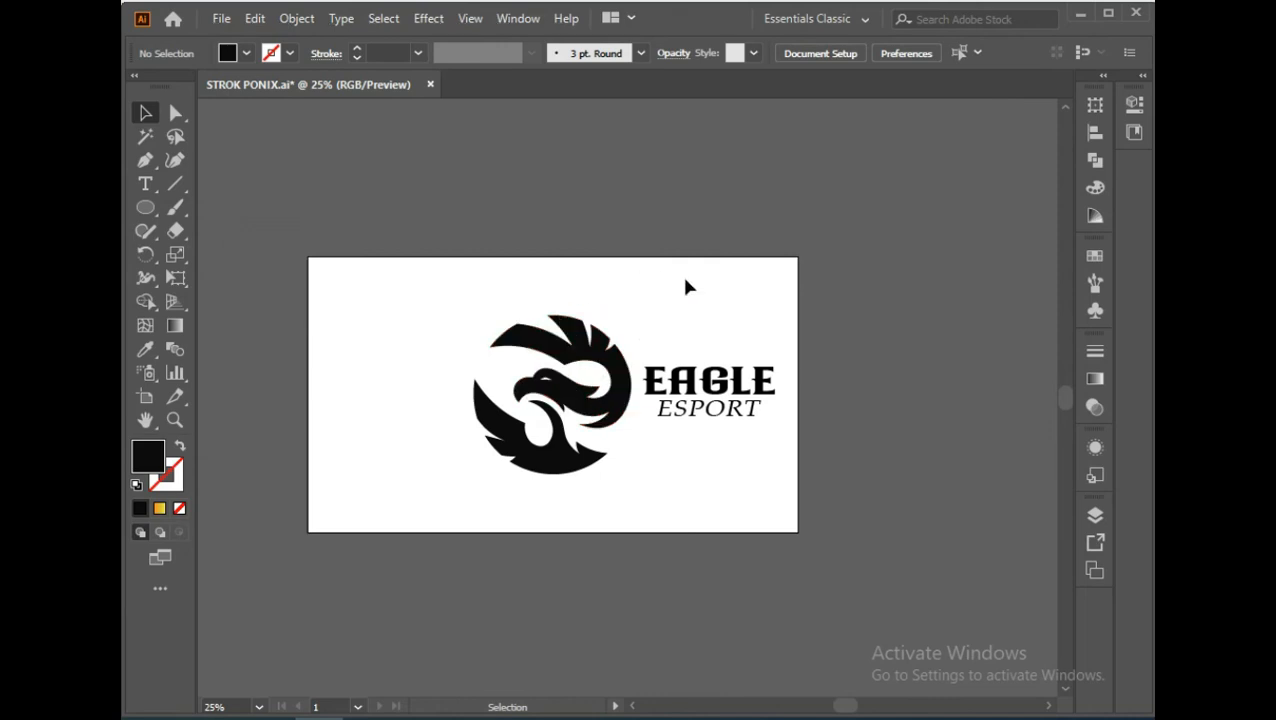
drag(465, 307, 720, 478)
click(700, 388)
drag(688, 393, 684, 408)
click(686, 474)
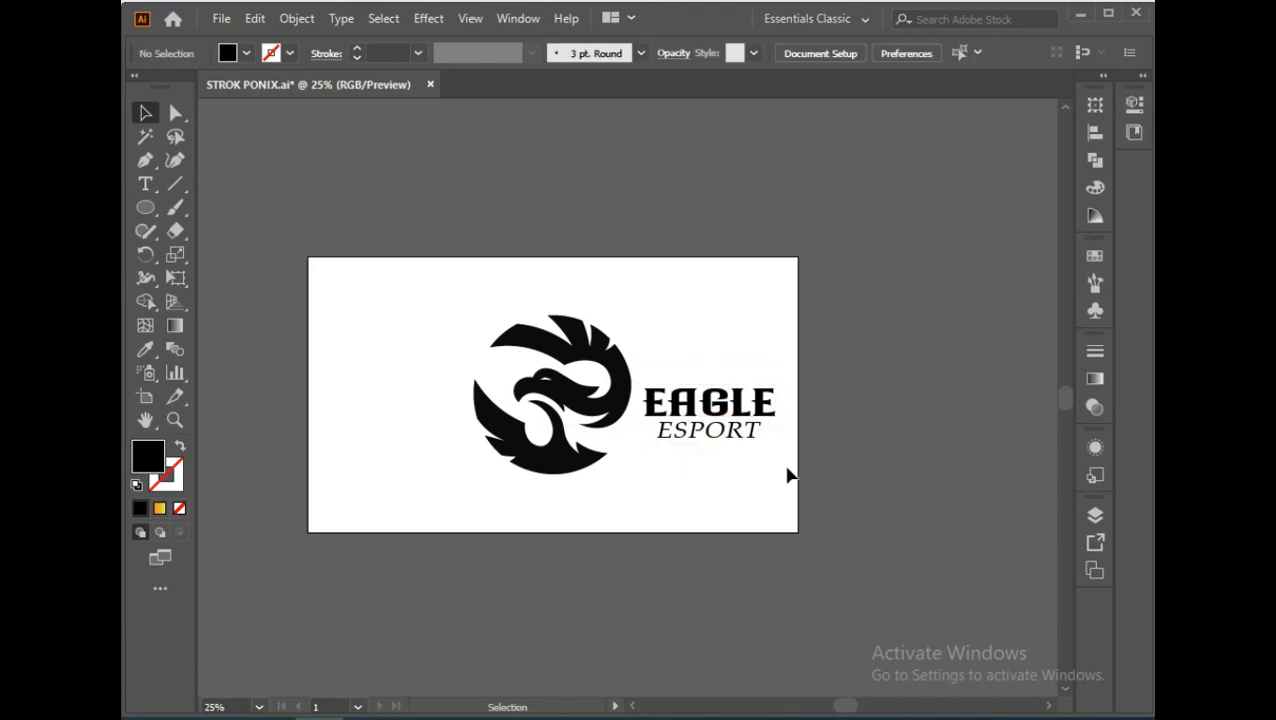
Step: Group the bird and the EAGLE ESPORT text into one logo
drag(449, 343, 703, 496)
right_click(580, 404)
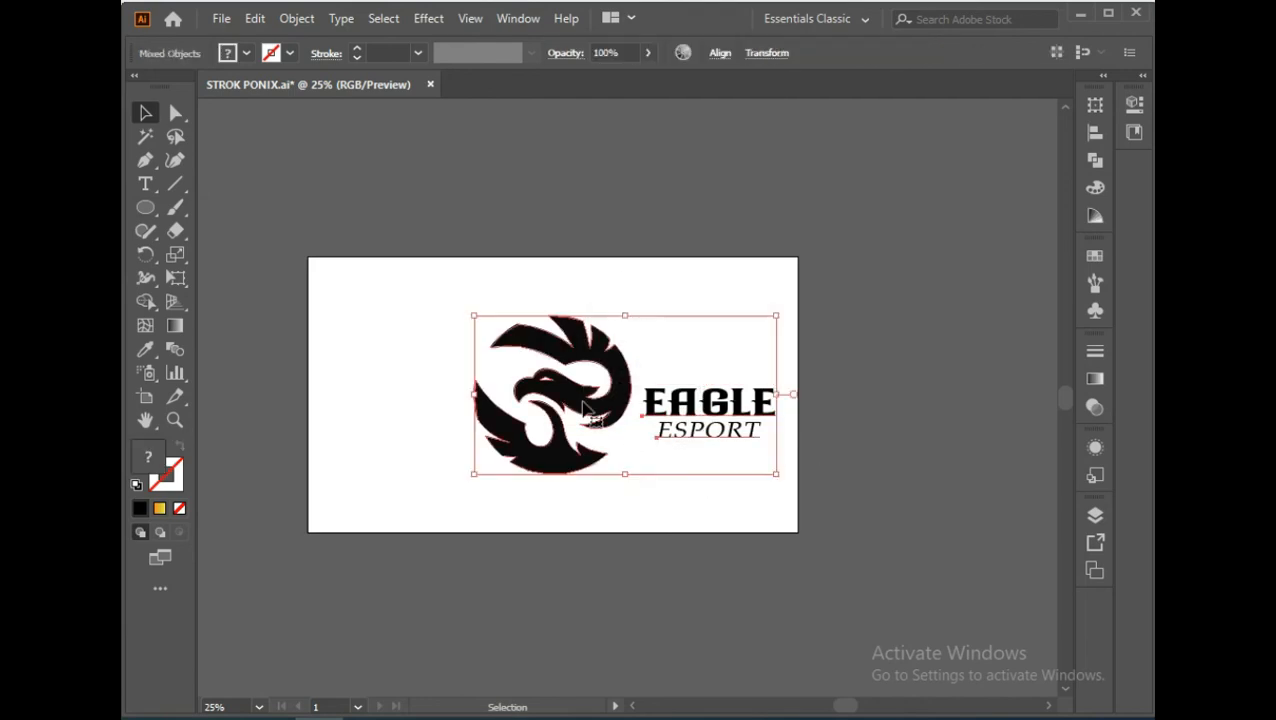
click(610, 226)
click(812, 516)
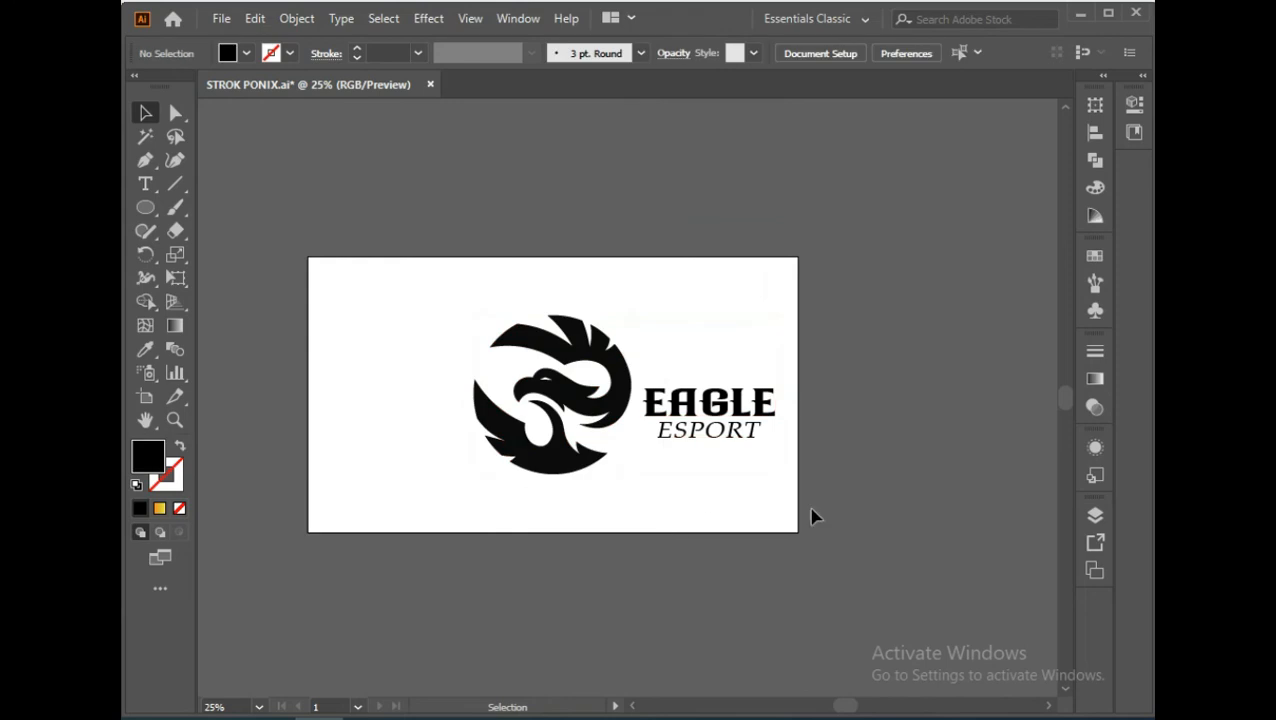
Step: Add a second artboard beside the logo's artboard
click(1096, 477)
click(1094, 478)
click(1095, 570)
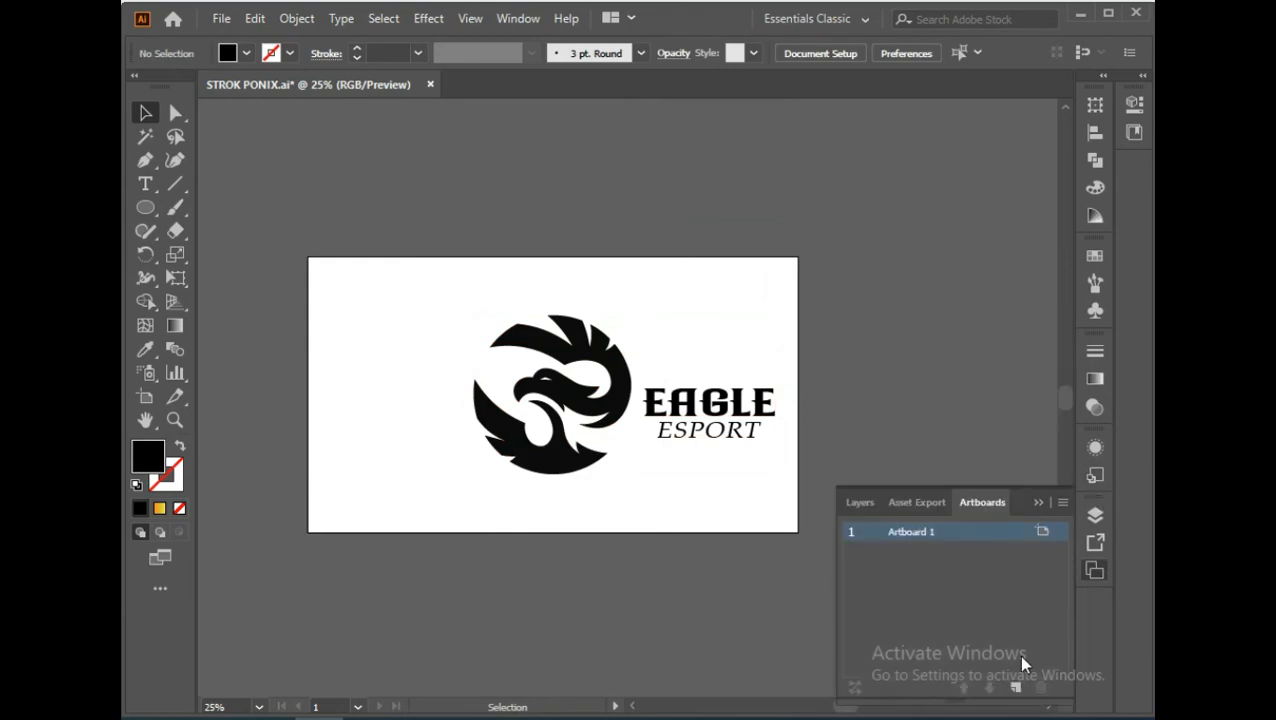
click(1015, 688)
drag(684, 242, 797, 214)
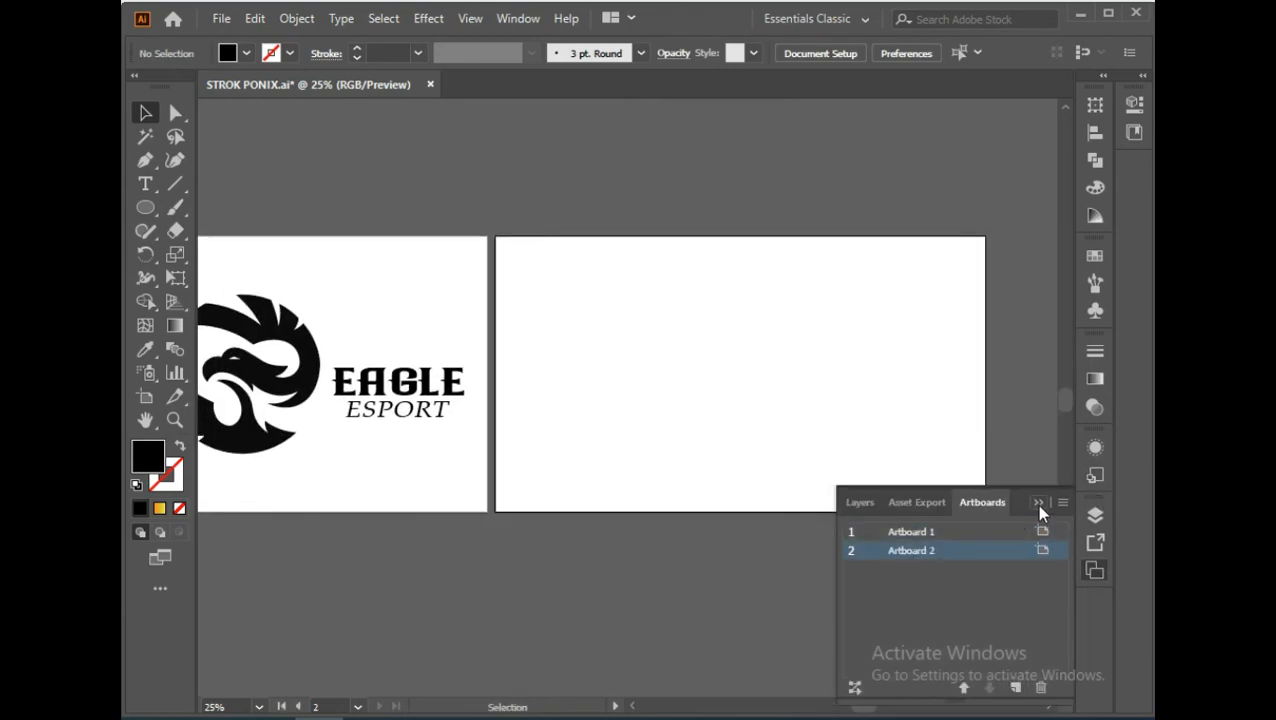
Step: Draw a rectangle covering the whole second artboard and fill it with a dark navy blue
drag(147, 213, 200, 206)
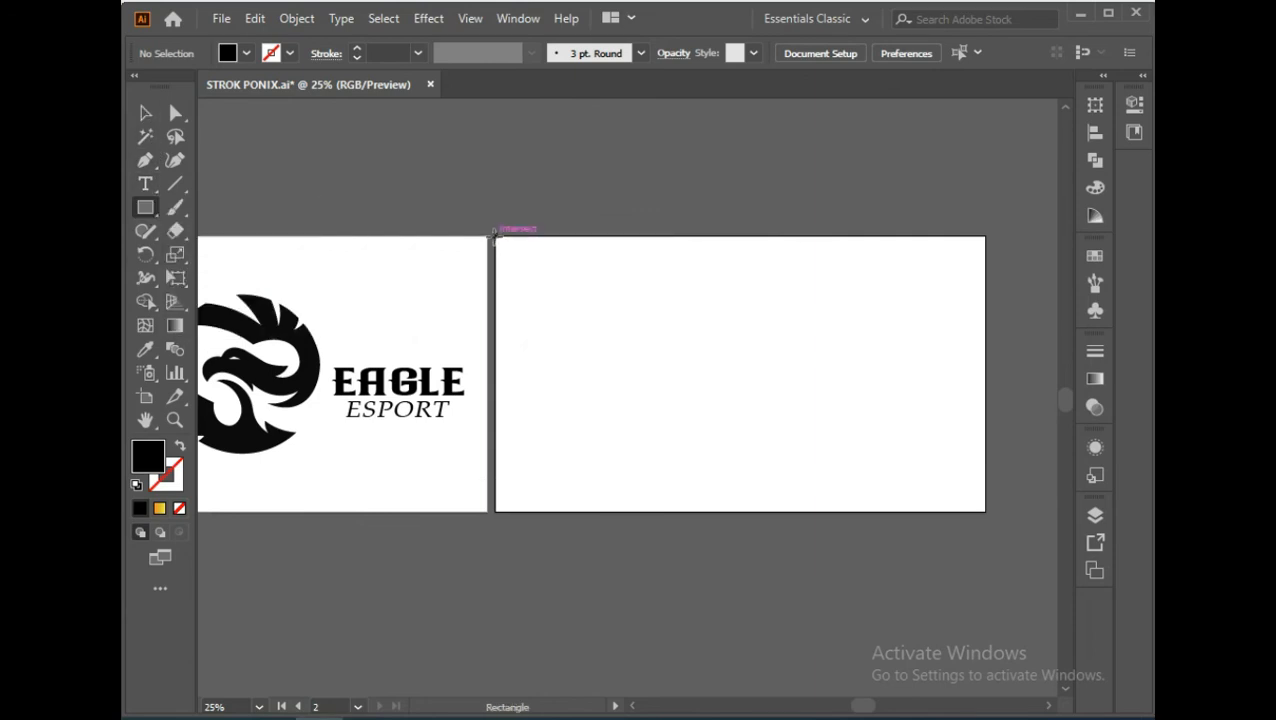
drag(498, 237, 986, 513)
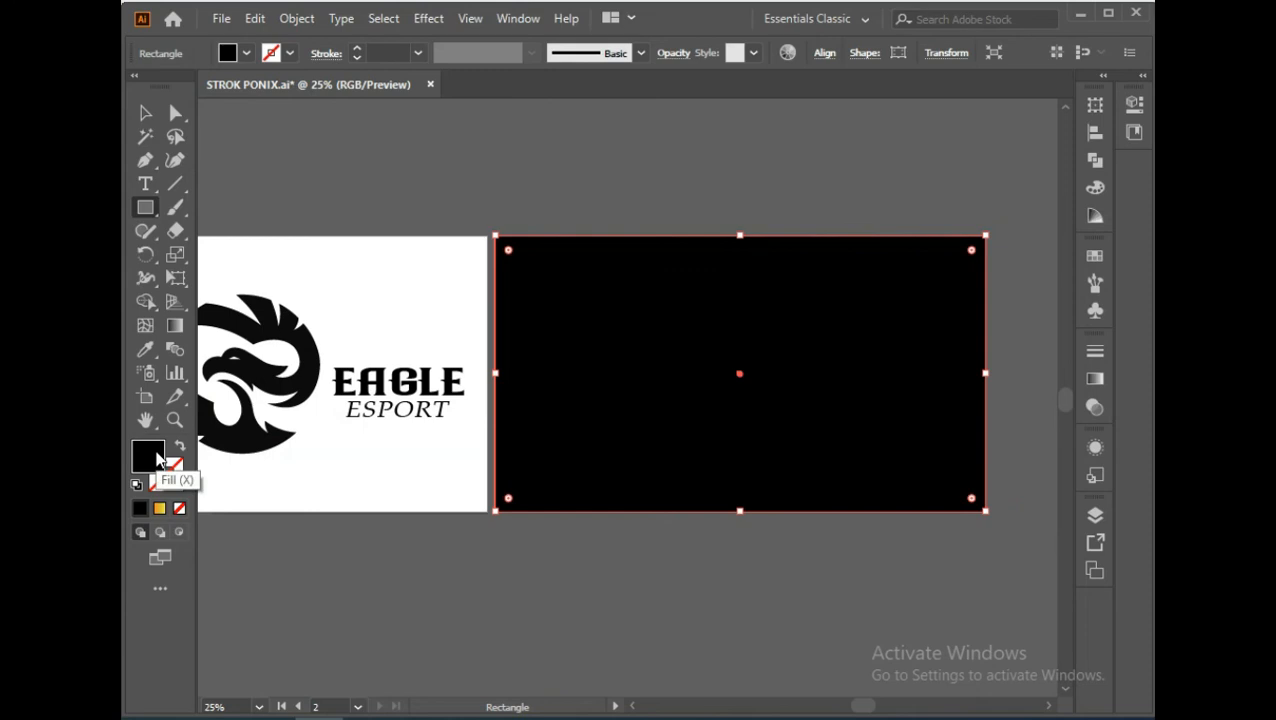
double_click(157, 459)
mouse_move(479, 482)
mouse_down()
mouse_move(487, 421)
mouse_move(480, 453)
mouse_up()
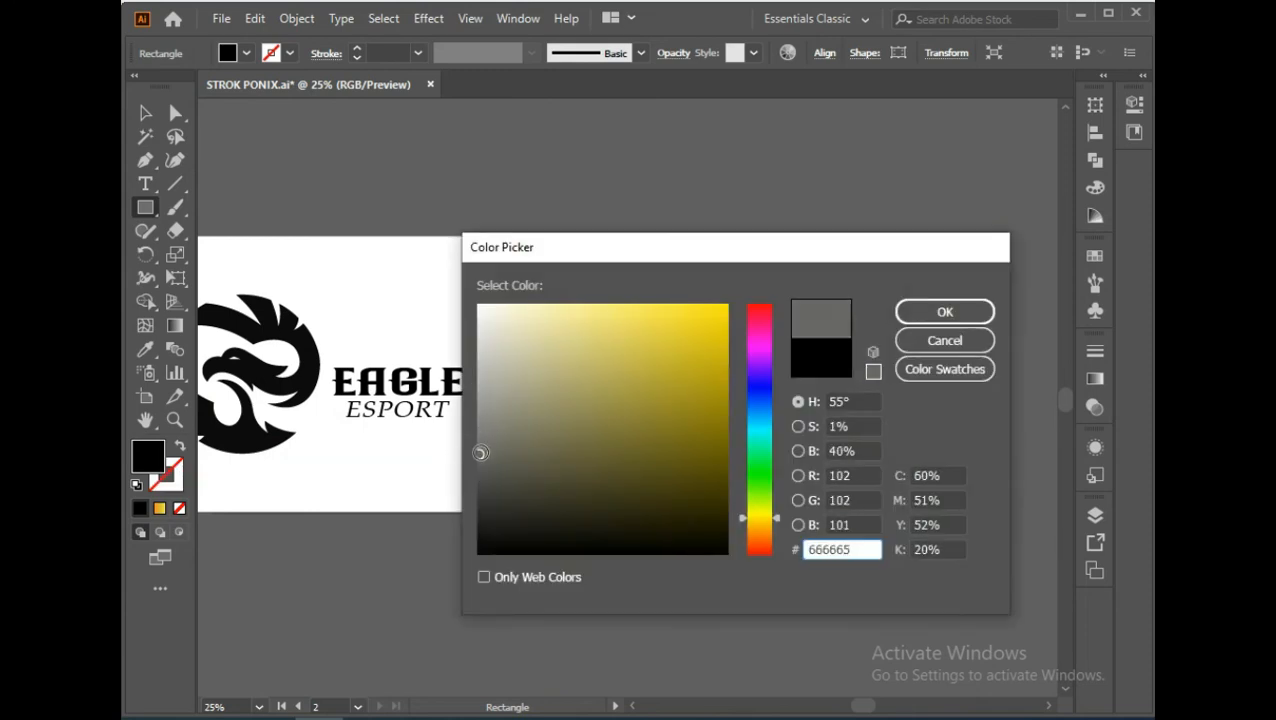
click(760, 397)
drag(748, 405, 746, 421)
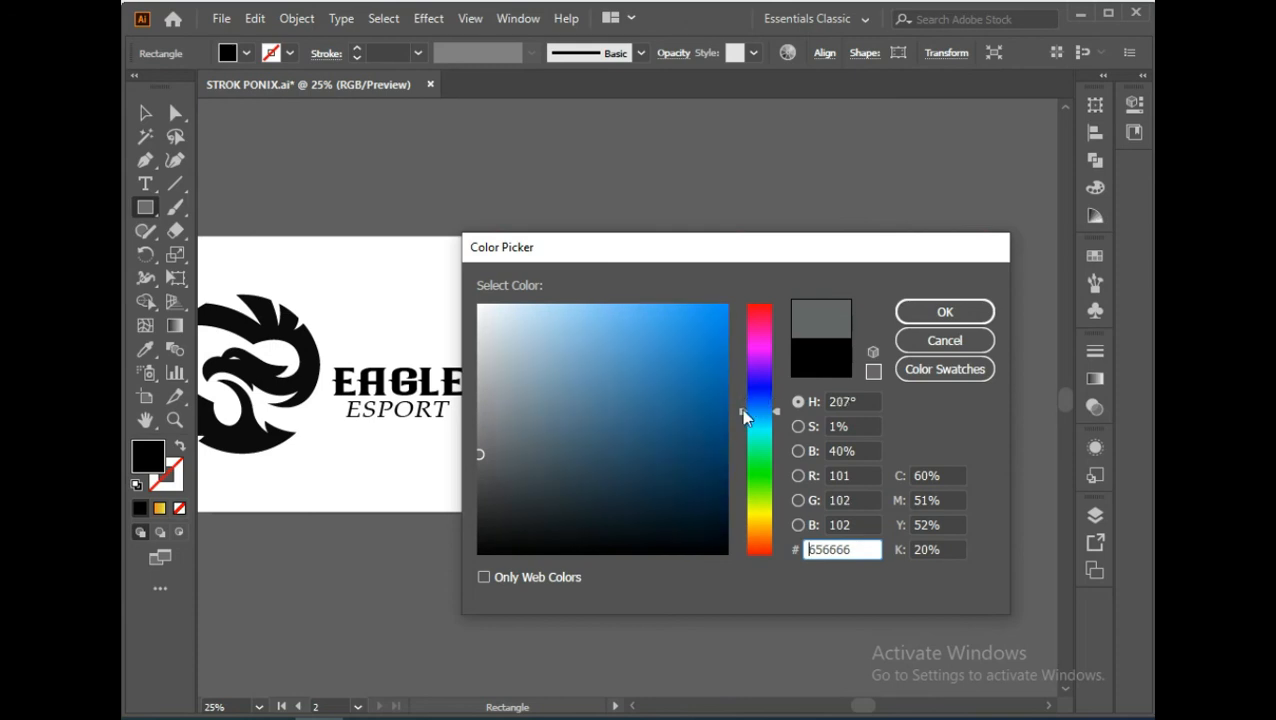
click(655, 498)
click(945, 312)
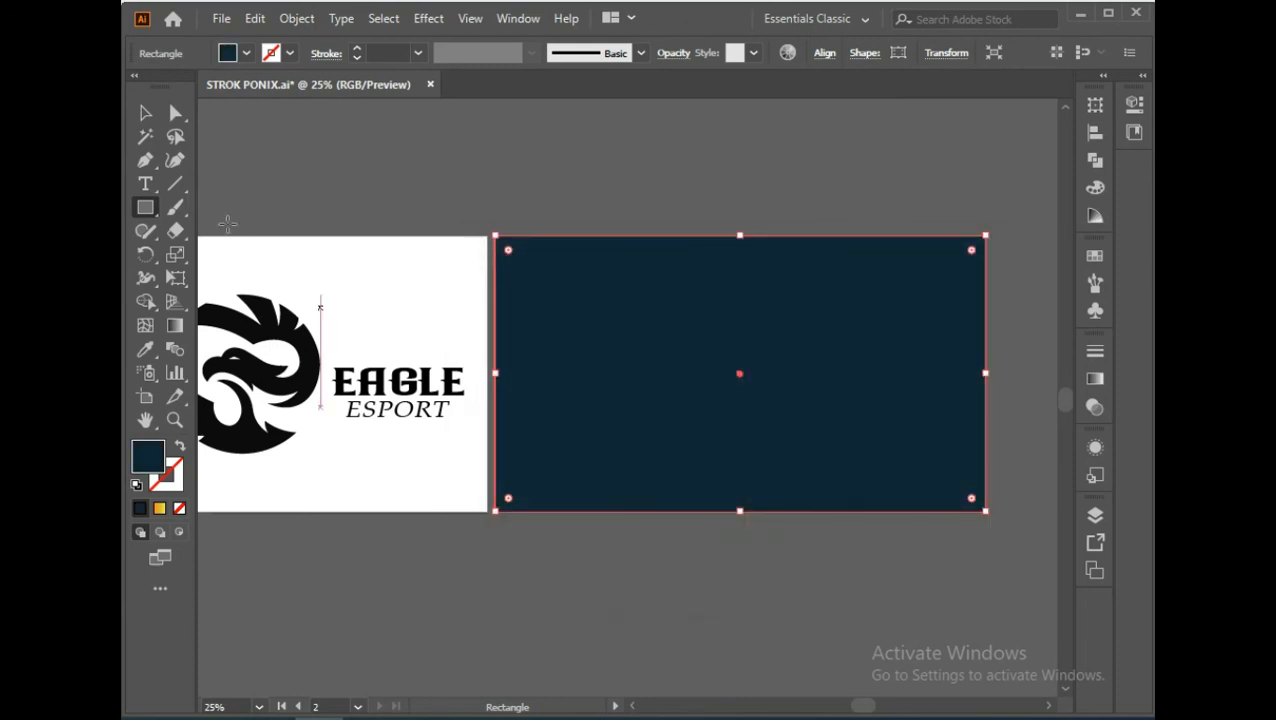
Step: Lock the navy background rectangle in Layer 2
click(1094, 569)
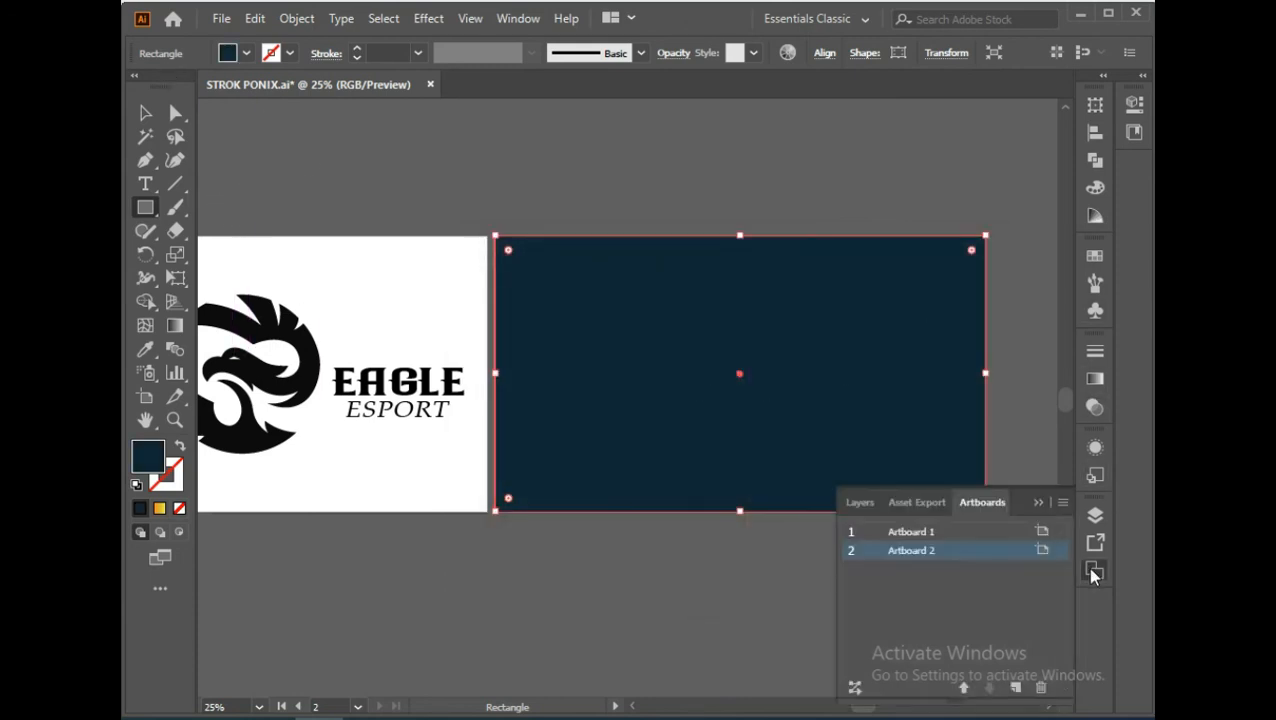
click(1095, 512)
click(901, 533)
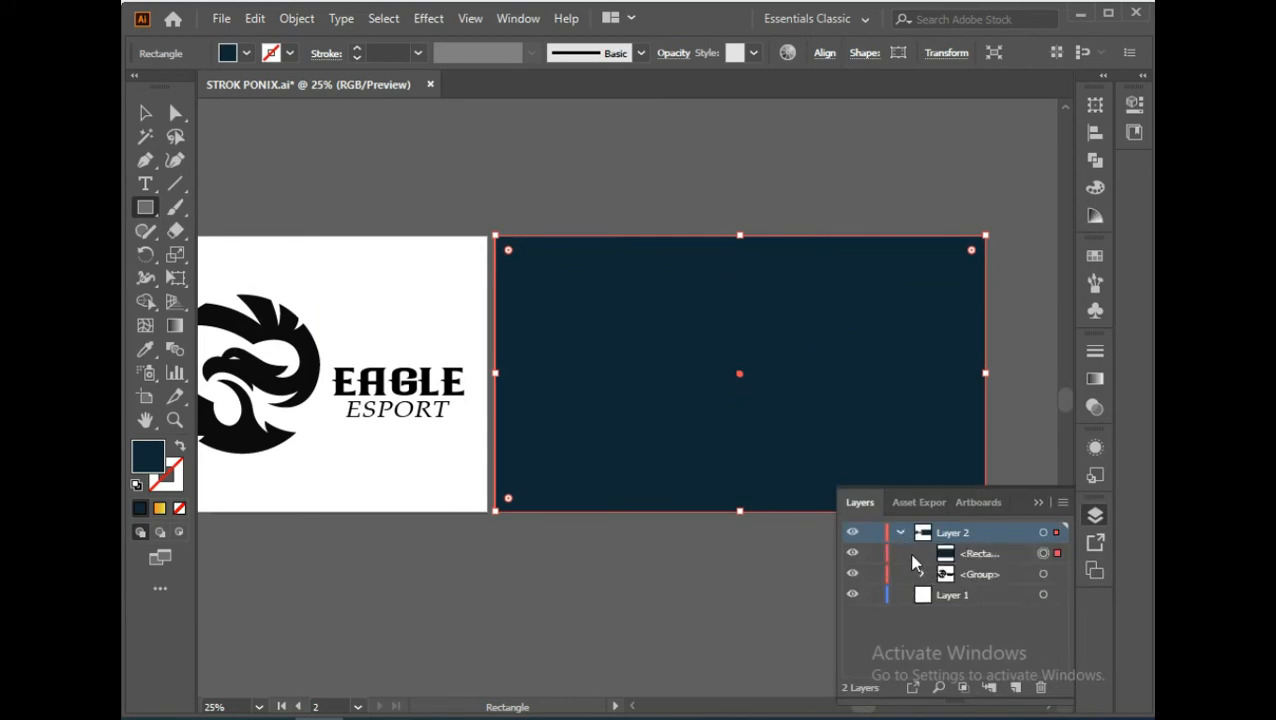
click(873, 553)
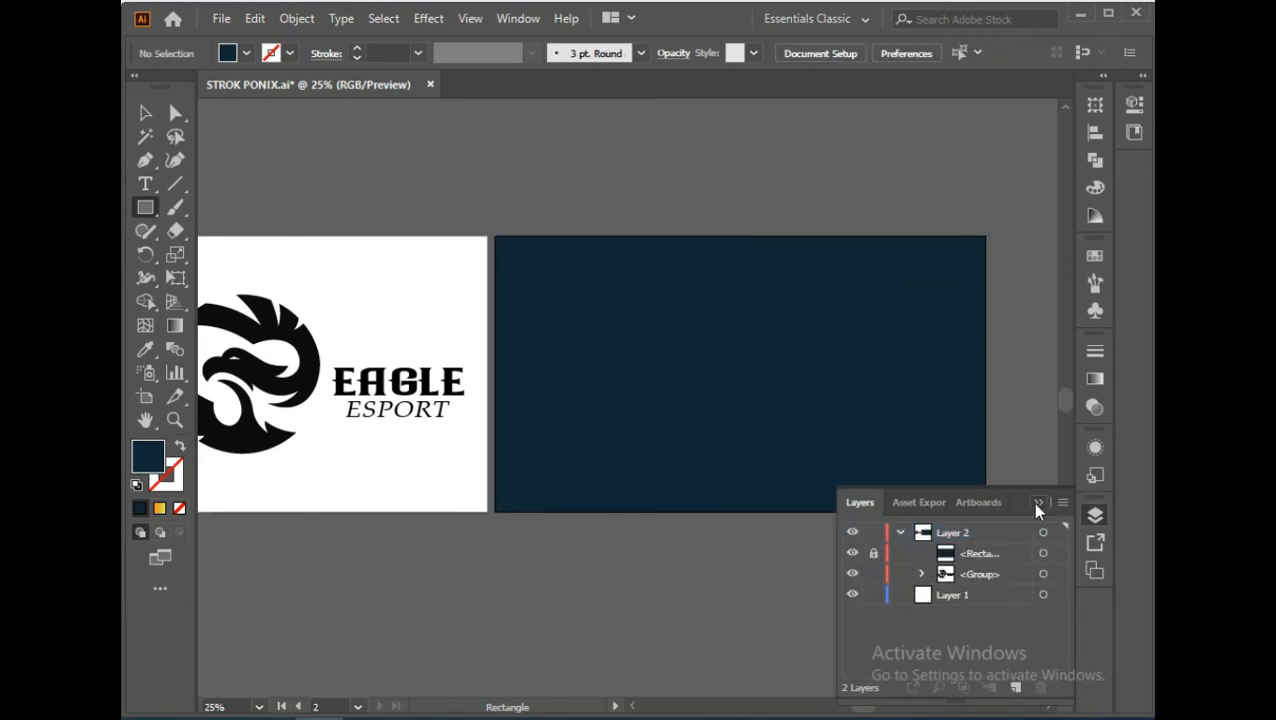
click(1038, 503)
Step: Duplicate the grouped logo onto the second artboard
click(145, 113)
drag(272, 320, 718, 364)
key(ctrl+z)
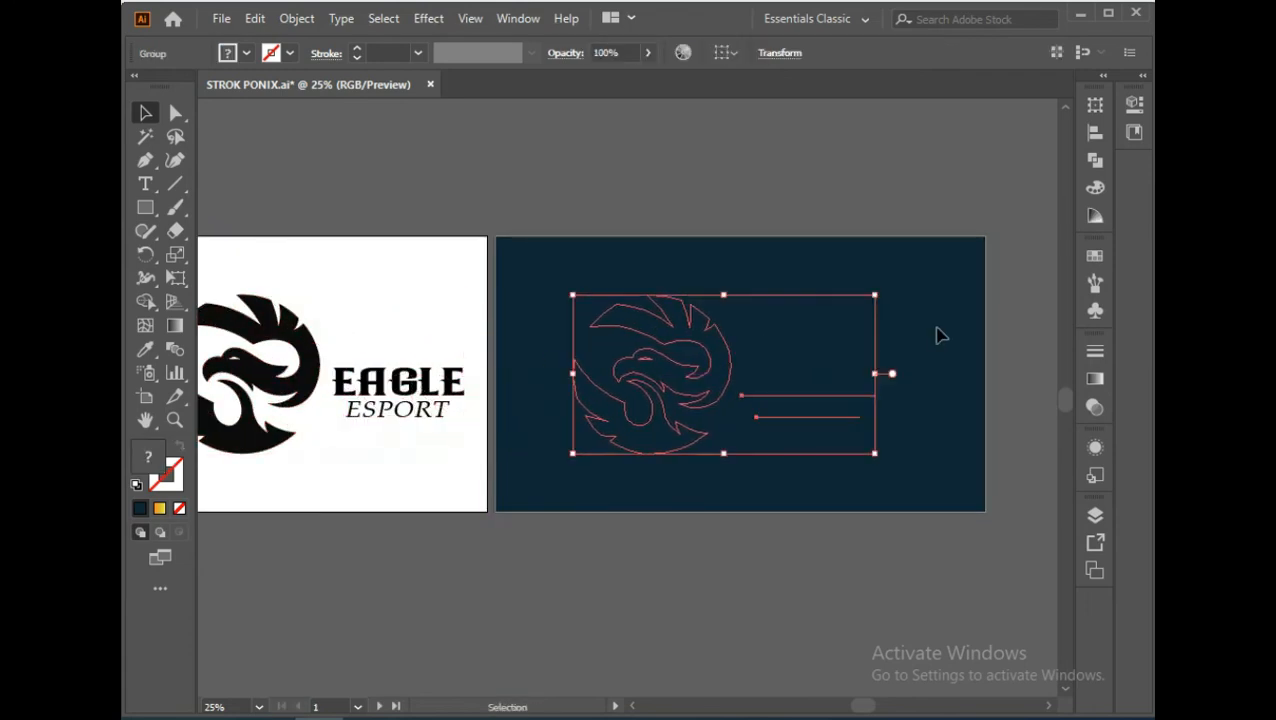
click(928, 340)
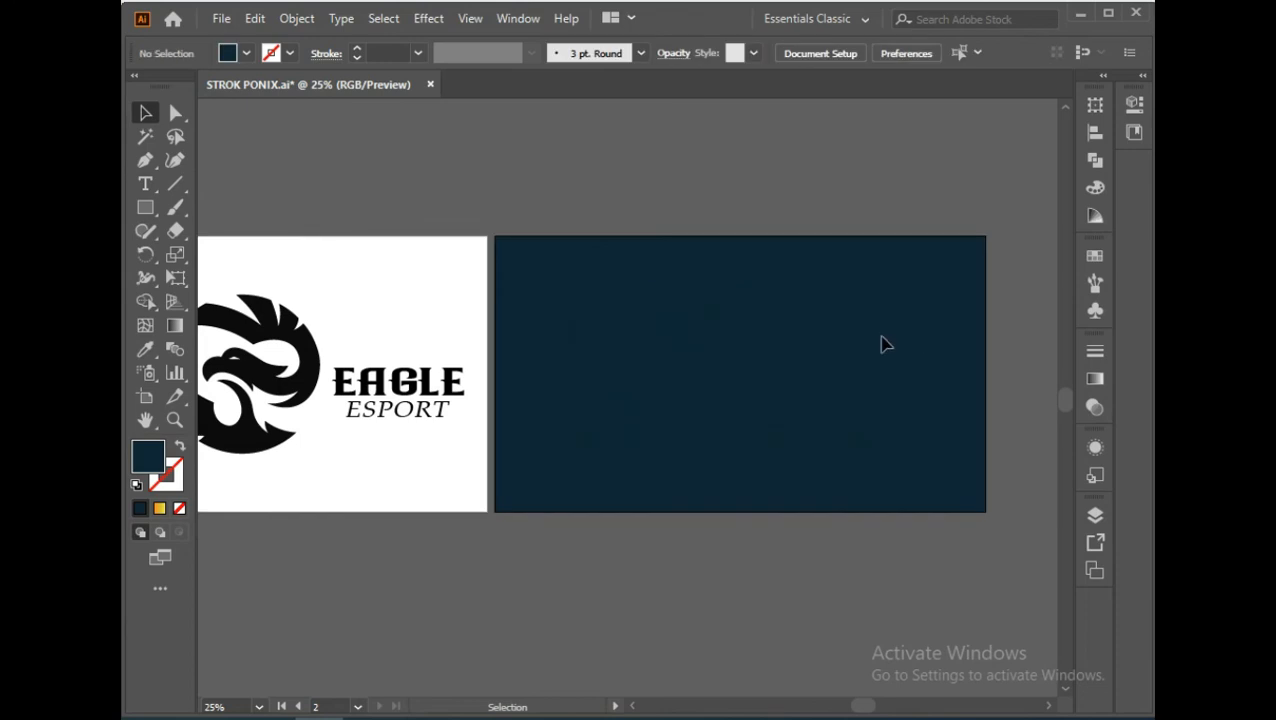
Step: Send the navy background rectangle behind both logo groups in Layer 2
click(1093, 512)
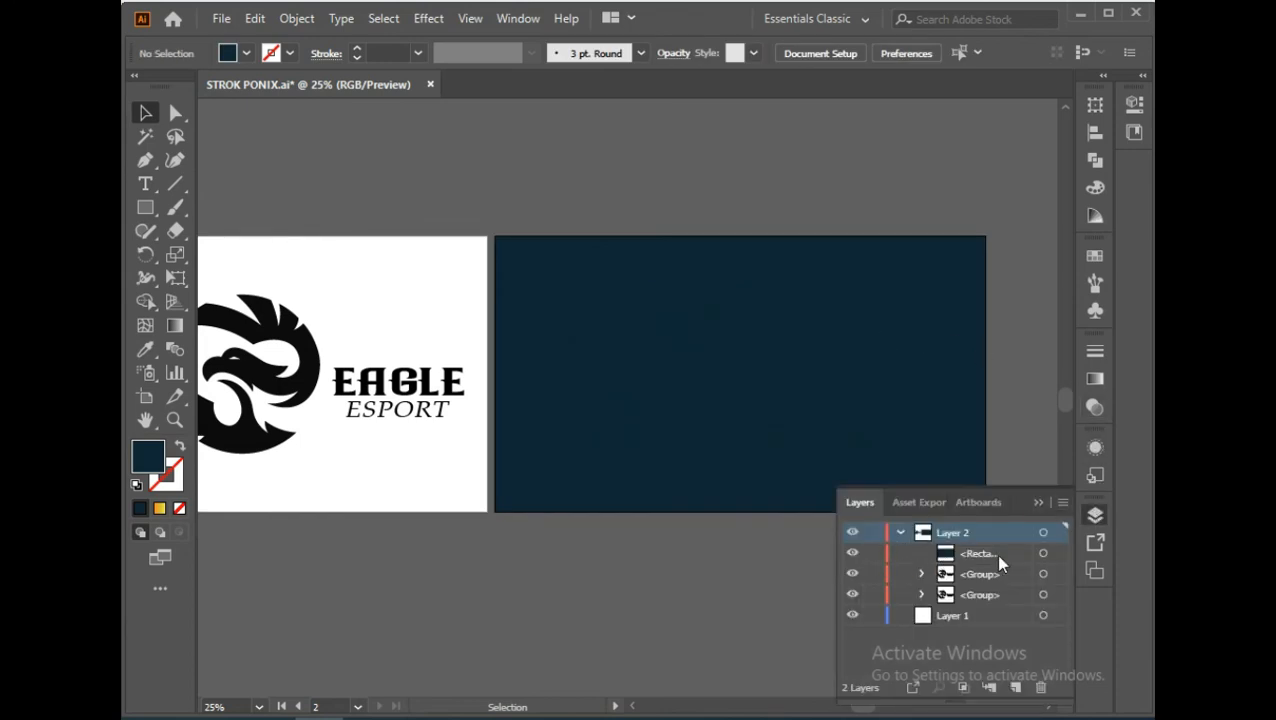
click(1043, 553)
right_click(630, 290)
mouse_move(726, 617)
click(900, 682)
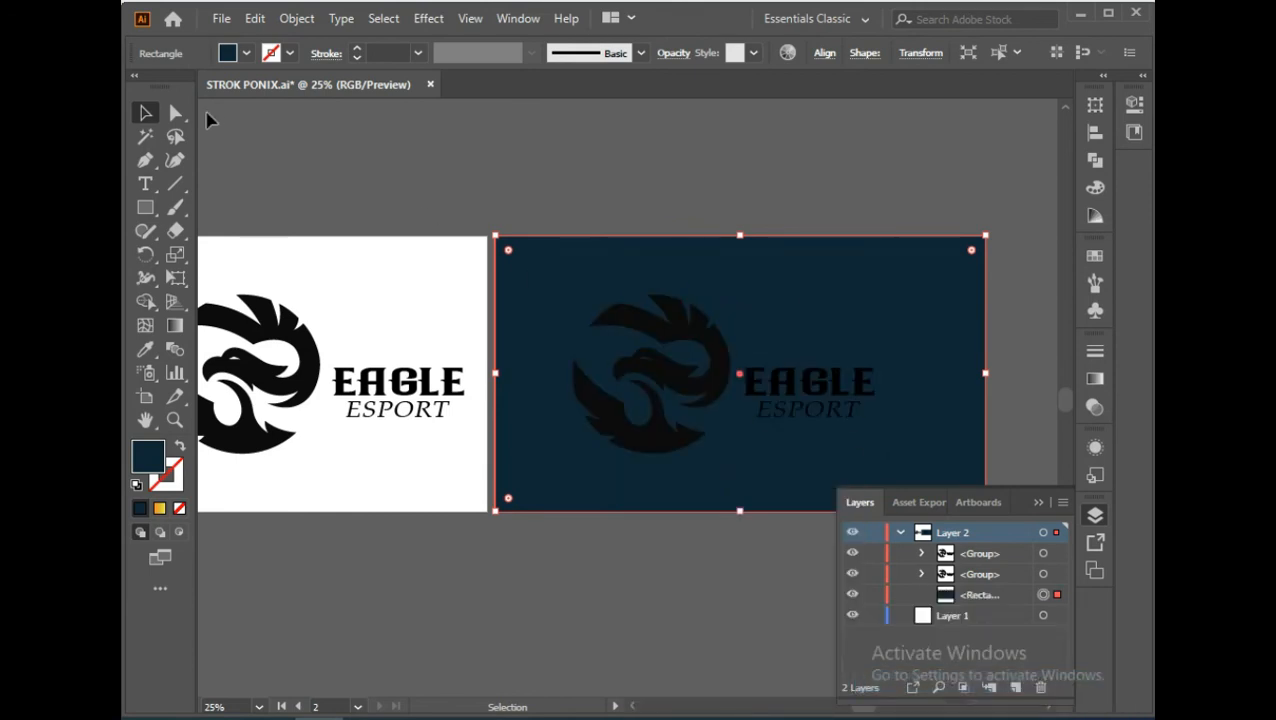
click(1034, 503)
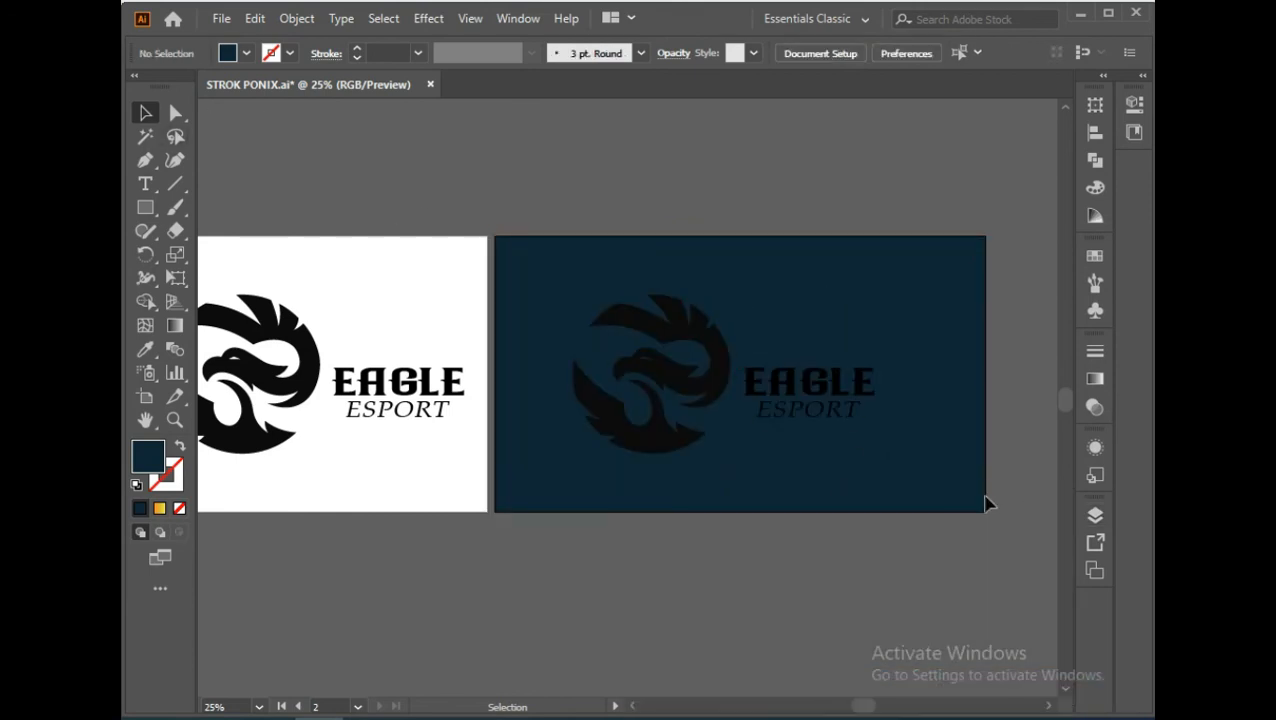
Step: Ungroup the logo copy on the navy background
click(698, 316)
right_click(690, 319)
click(758, 487)
click(898, 289)
Step: Fill the upper bird shape with the head on the navy artboard with a bright red
click(652, 328)
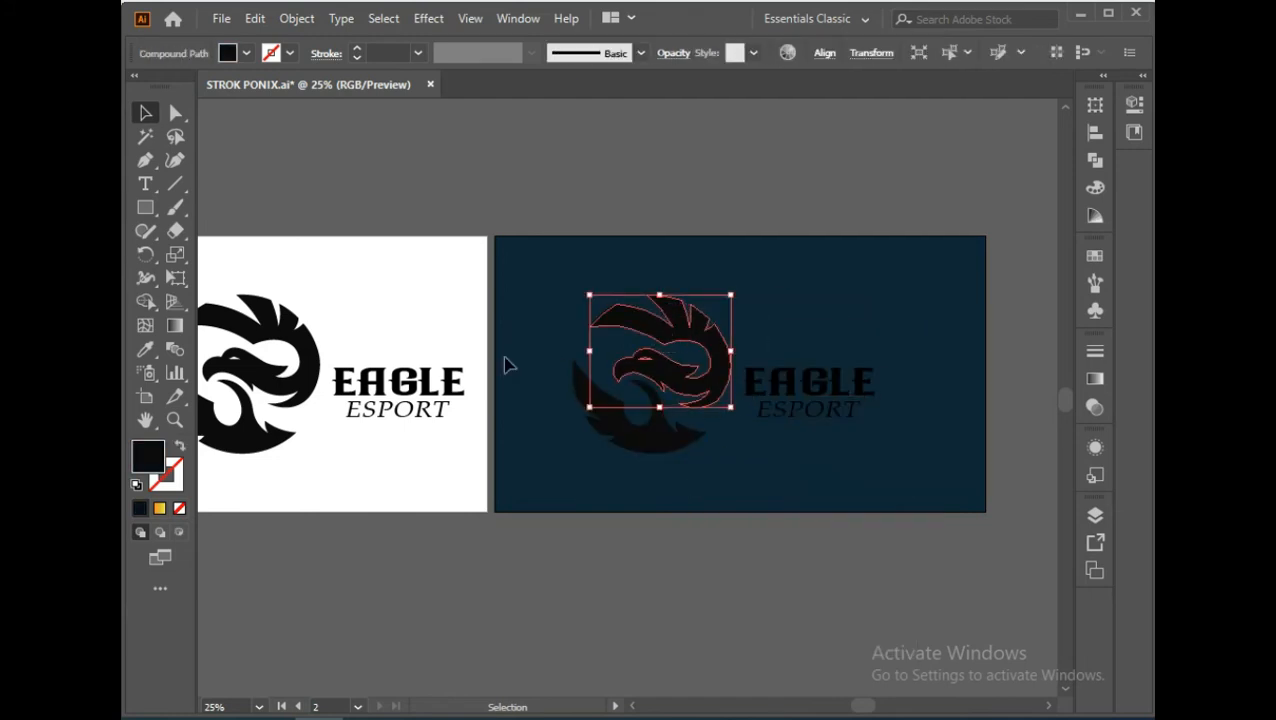
double_click(148, 460)
drag(785, 527, 785, 316)
drag(668, 338, 690, 318)
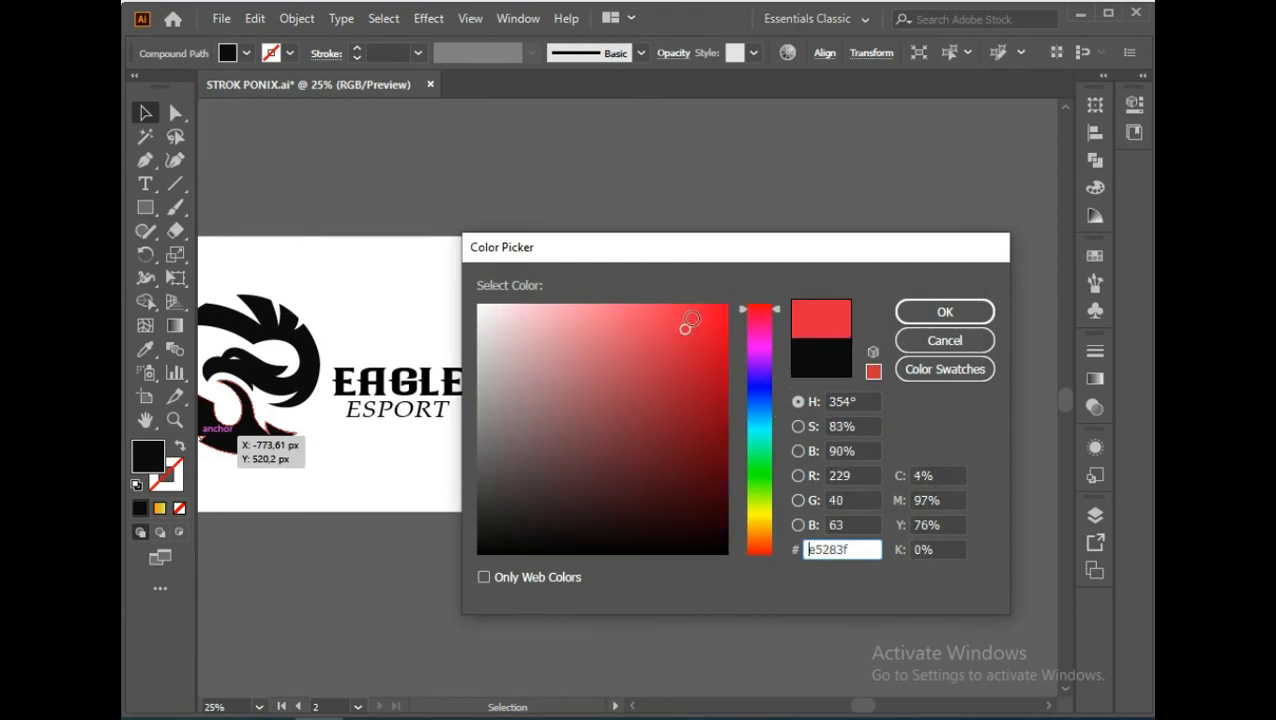
click(918, 318)
click(535, 303)
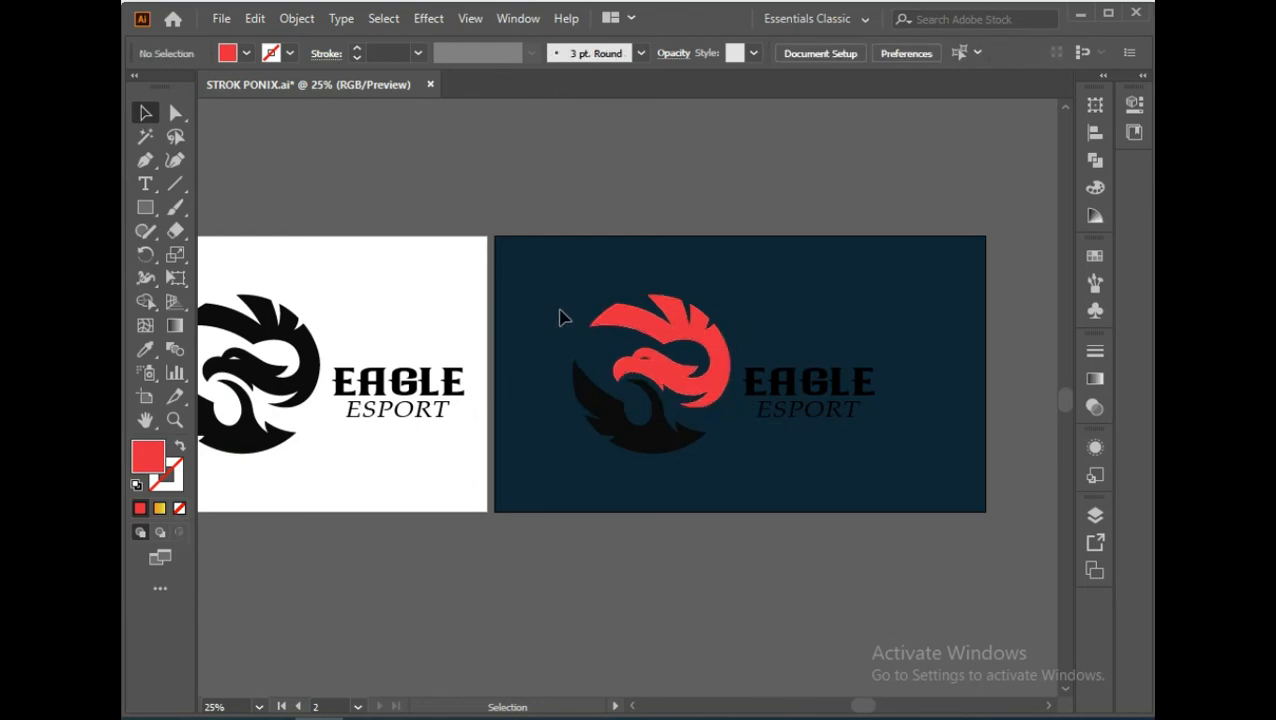
Step: Fill the lower wing shape of the bird on the navy artboard with white
click(630, 425)
double_click(148, 457)
drag(491, 438, 478, 304)
click(945, 312)
click(870, 447)
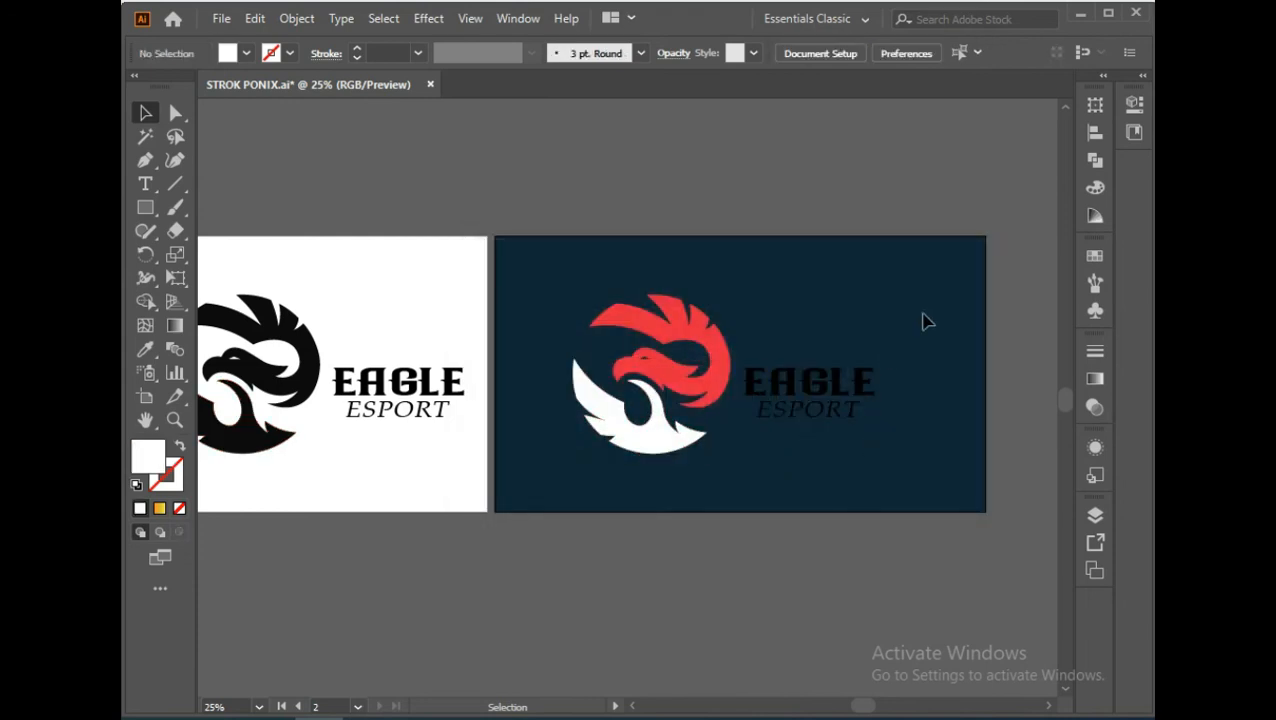
Step: Colour the EAGLE text on the navy artboard red by sampling the bird's upper shape with the Eyedropper
click(845, 395)
key(i)
click(690, 378)
key(v)
Step: Colour the ESPORT text on the navy artboard white by sampling the bird's lower wing with the Eyedropper
click(795, 420)
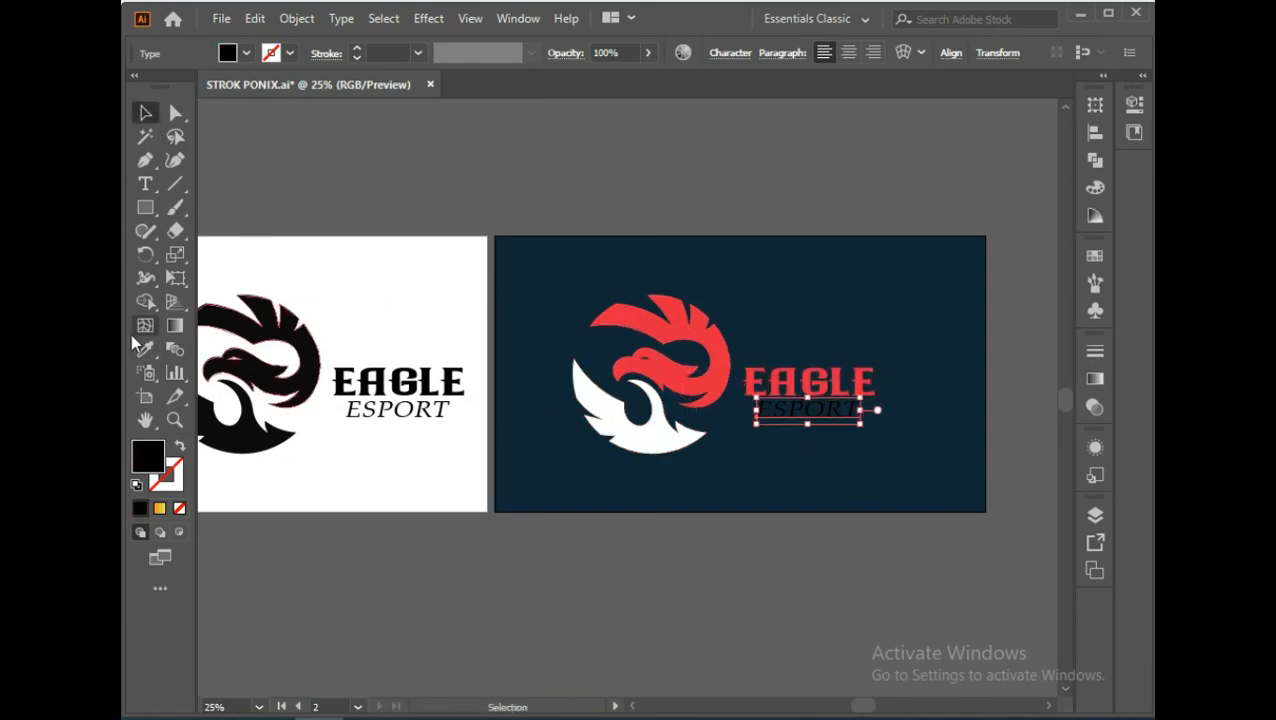
click(145, 349)
click(652, 452)
click(145, 115)
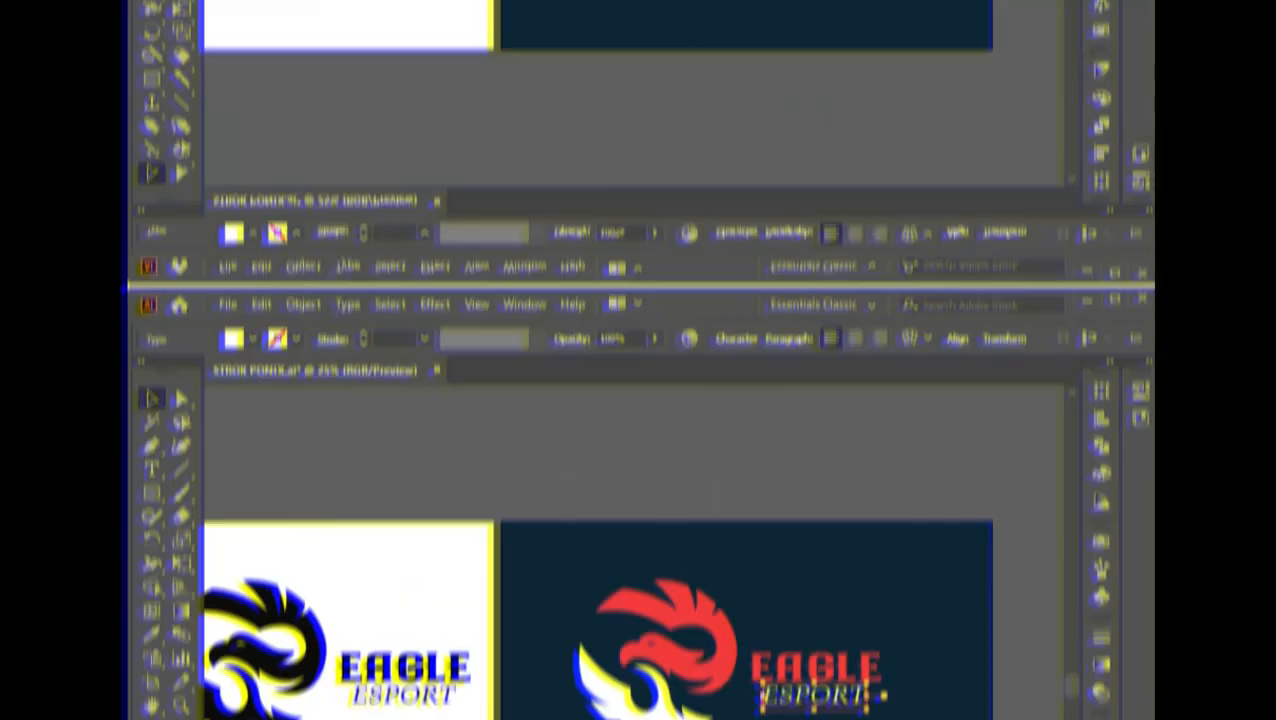